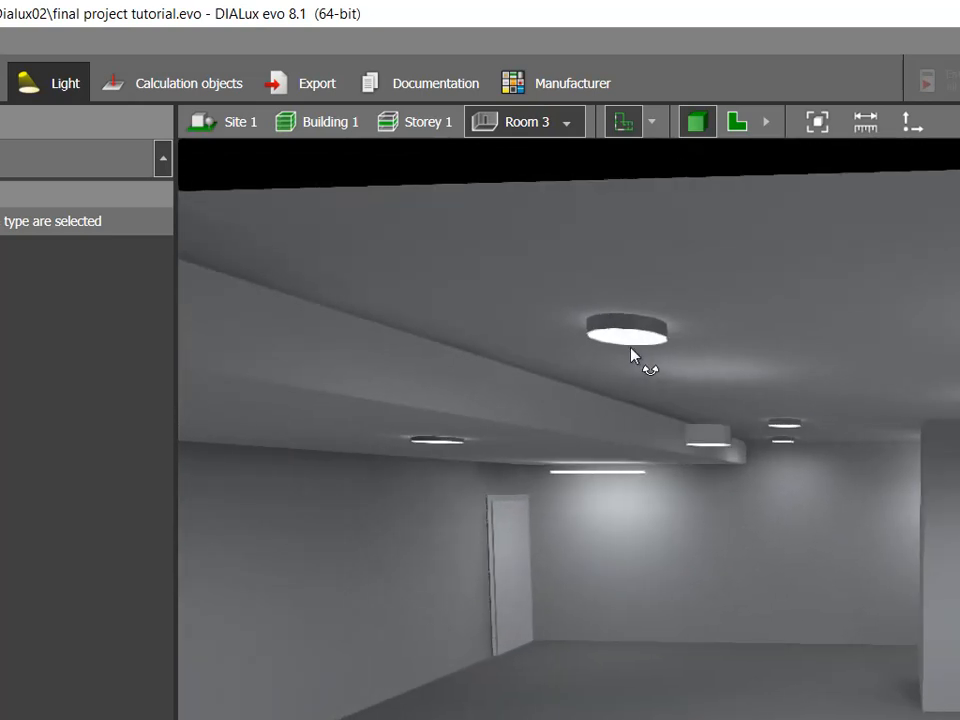
Open the DIALux evo material catalog for choosing construction materials for Room 3
{"action": "right_click_drag", "start_coordinate": [631, 353], "coordinate": [634, 362]}
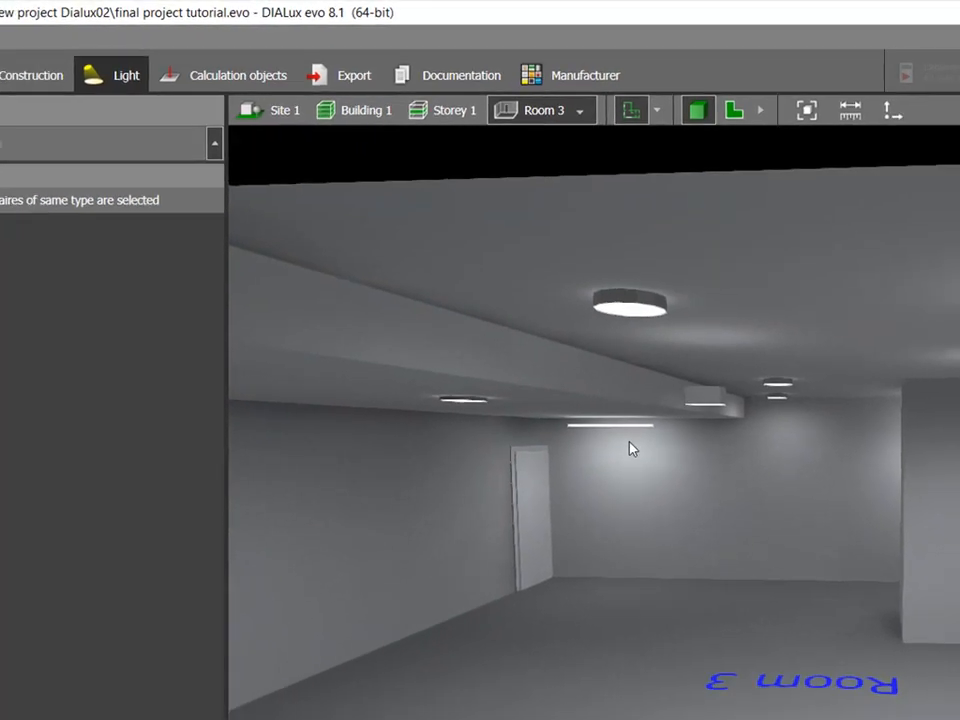
{"action": "right_click_drag", "start_coordinate": [630, 448], "coordinate": [629, 398]}
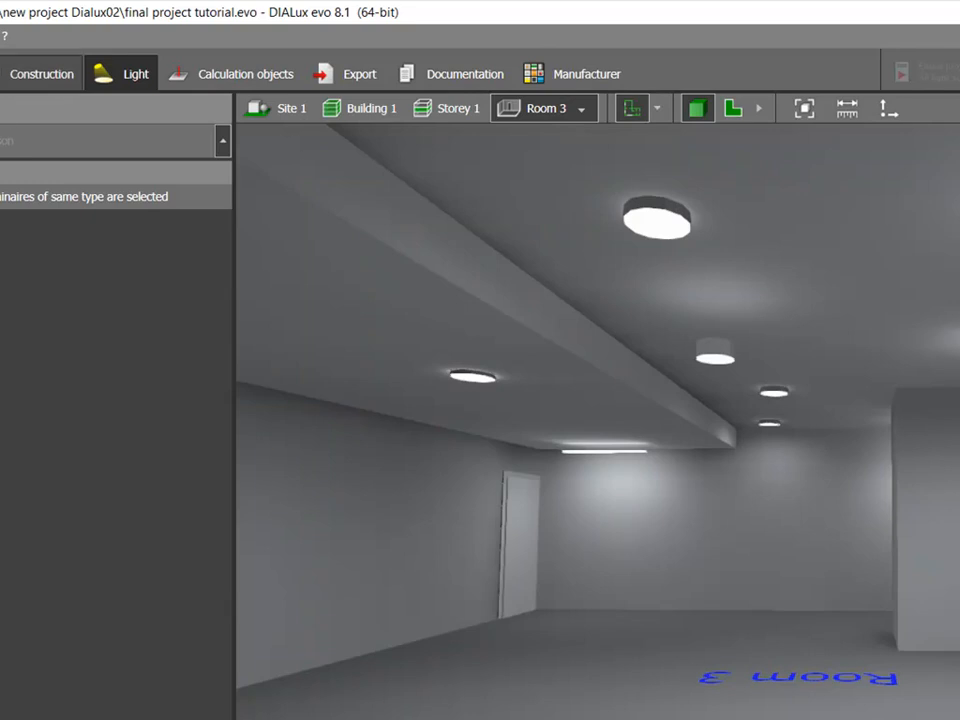
{"action": "left_click", "coordinate": [32, 64]}
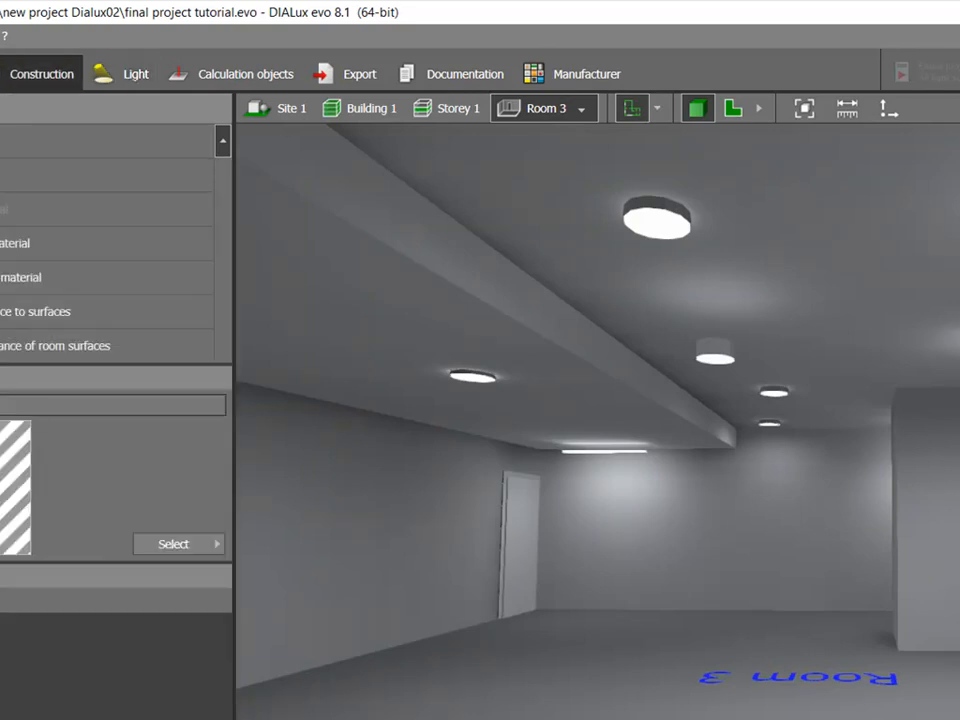
{"action": "left_click", "coordinate": [173, 544]}
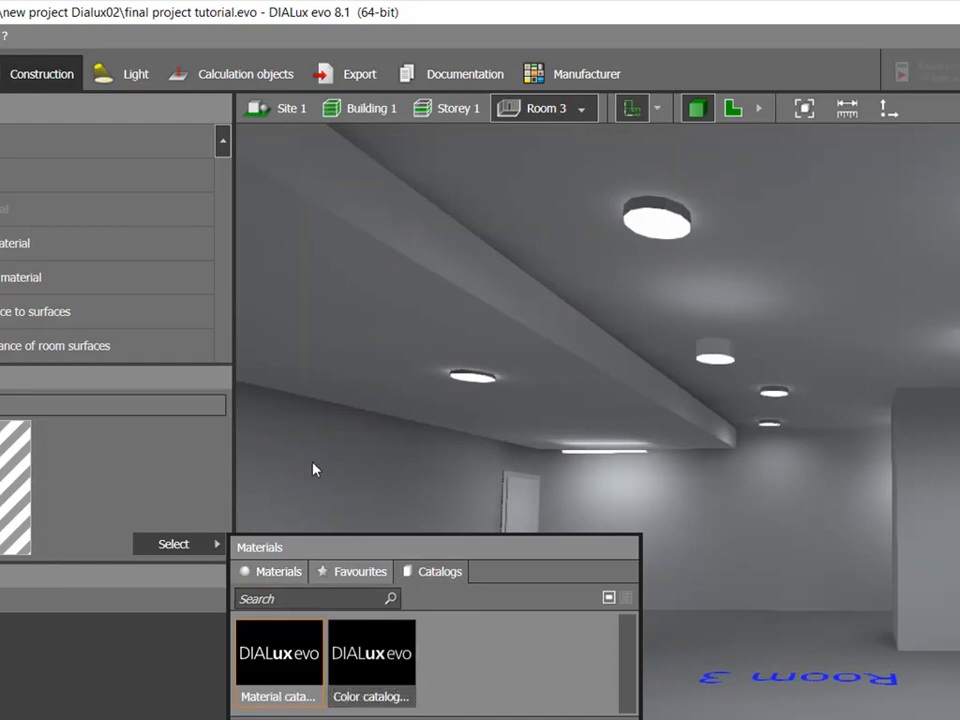
{"action": "left_click", "coordinate": [186, 540]}
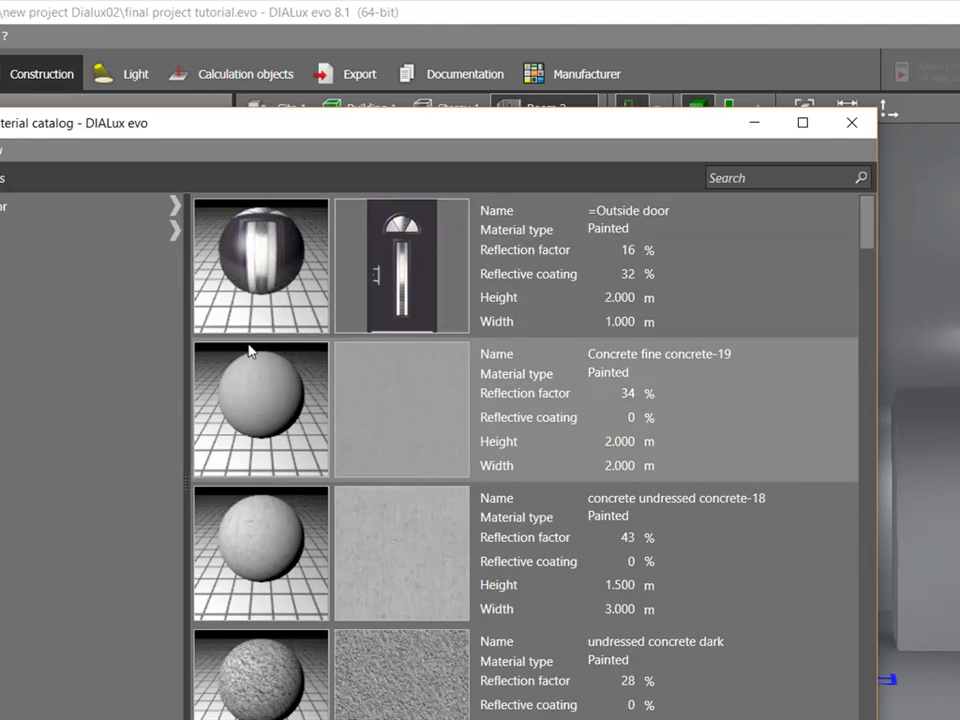
Find the Tiles beige texture in the material catalog and apply it to the floor of Room 3
{"action": "scroll", "coordinate": [252, 355], "scroll_direction": "down", "scroll_amount": 9}
{"action": "scroll", "coordinate": [284, 380], "scroll_direction": "up", "scroll_amount": 3}
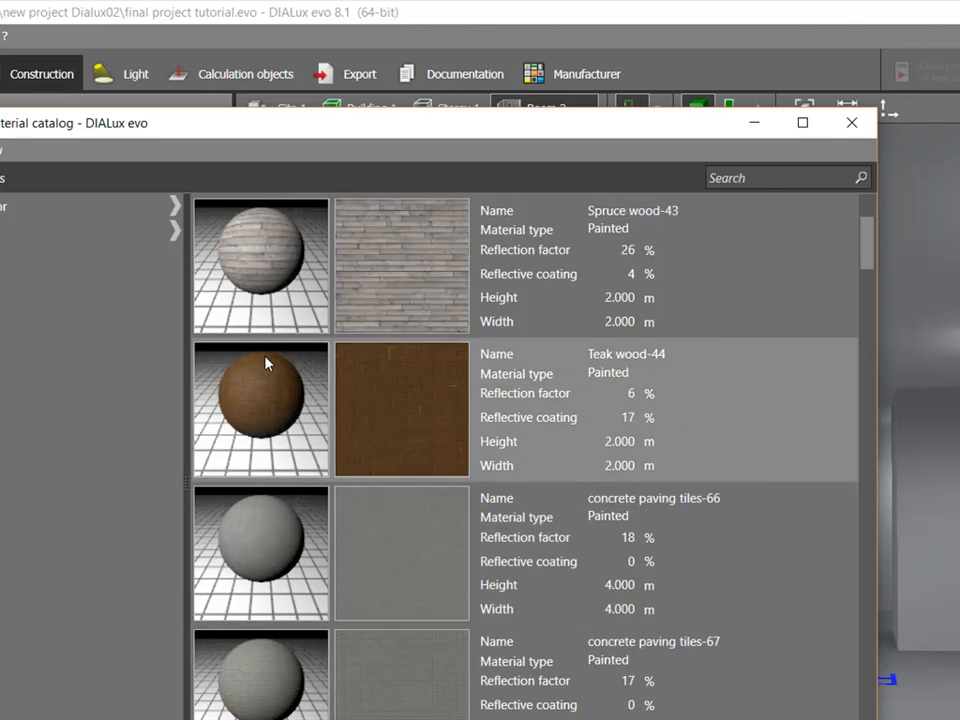
{"action": "scroll", "coordinate": [266, 364], "scroll_direction": "down", "scroll_amount": 12}
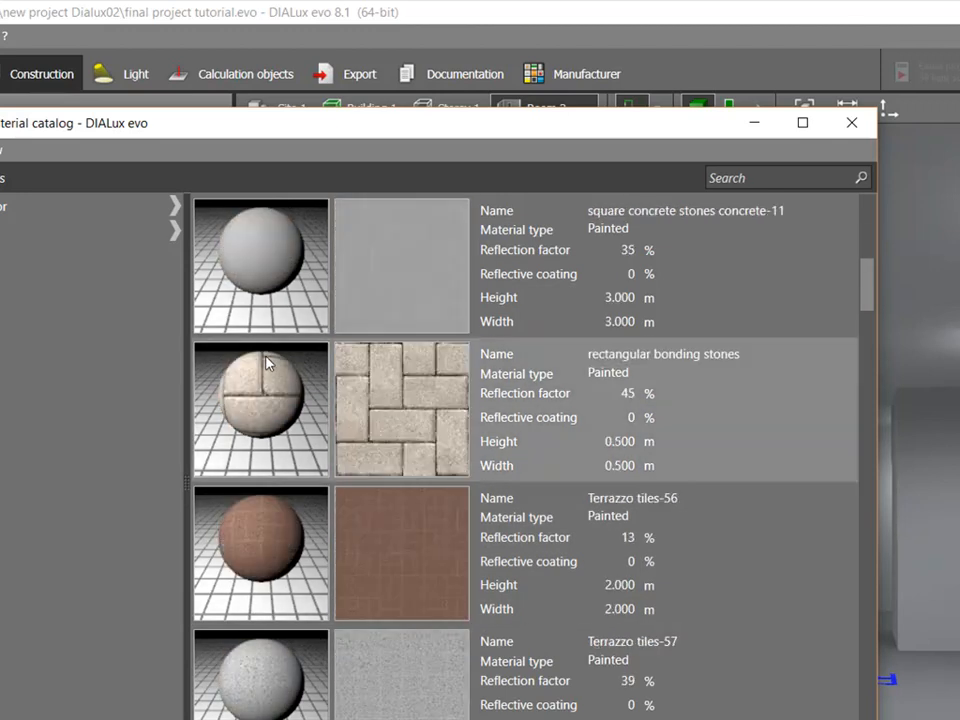
{"action": "scroll", "coordinate": [266, 364], "scroll_direction": "down", "scroll_amount": 12}
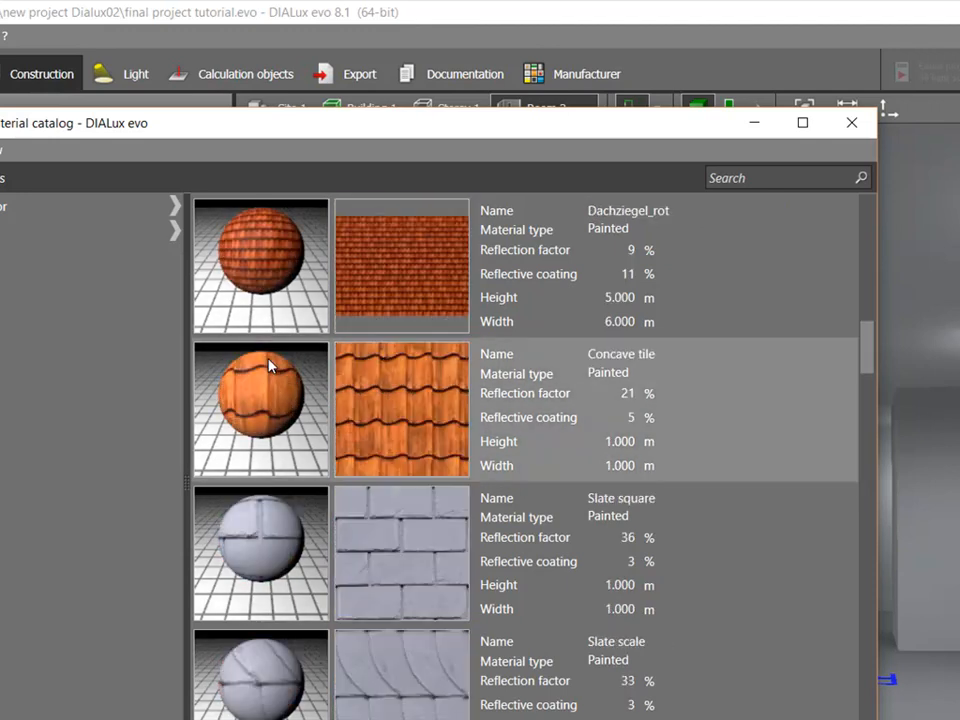
{"action": "scroll", "coordinate": [268, 366], "scroll_direction": "down", "scroll_amount": 10}
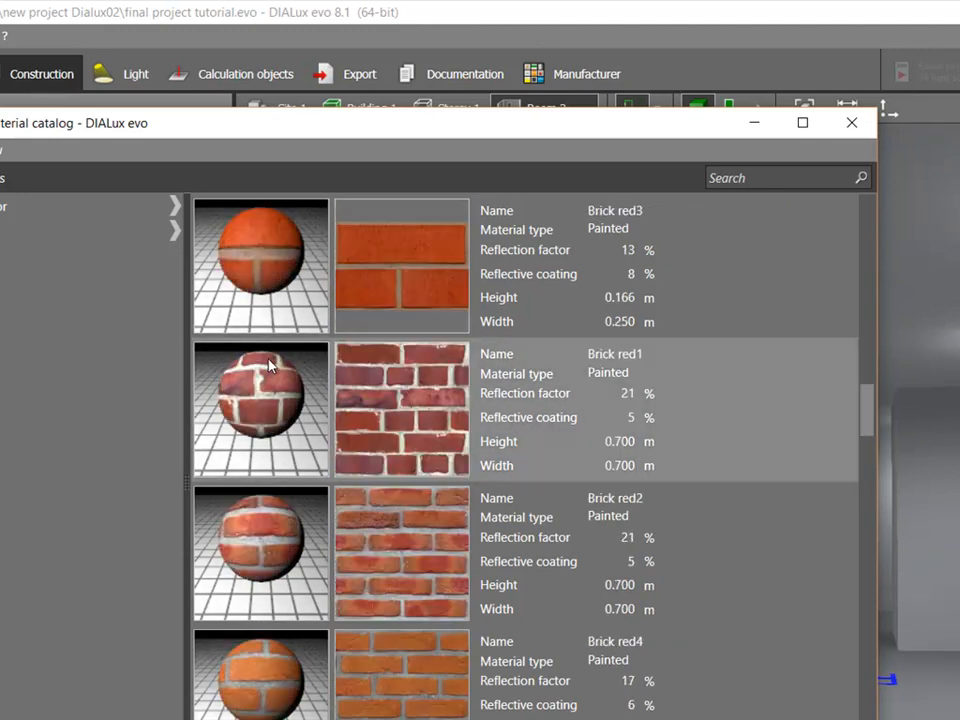
{"action": "scroll", "coordinate": [268, 366], "scroll_direction": "down", "scroll_amount": 6}
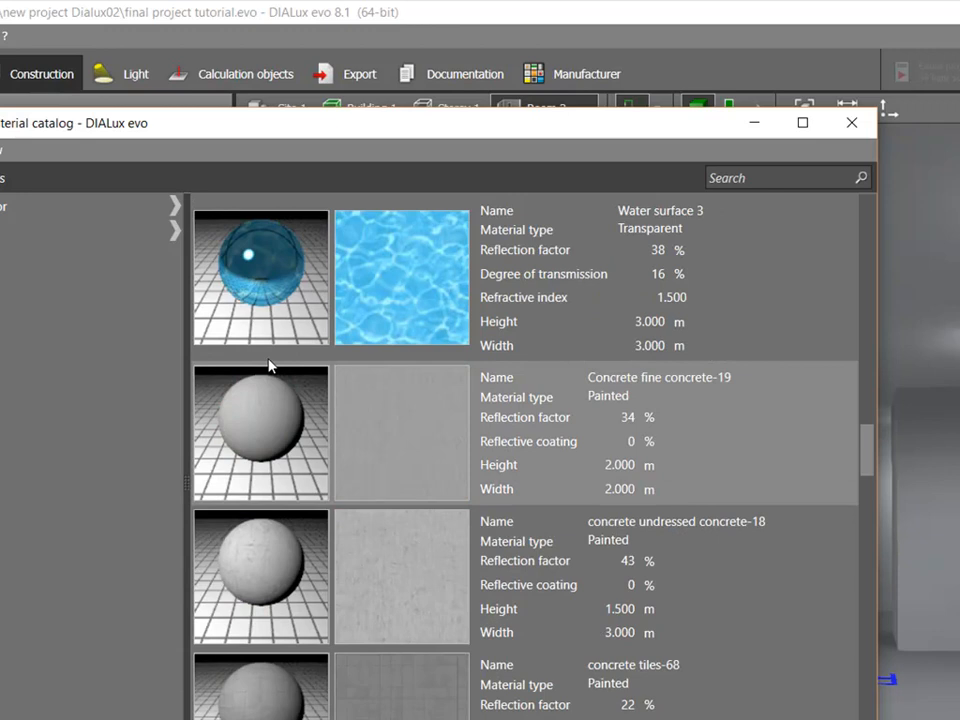
{"action": "scroll", "coordinate": [268, 366], "scroll_direction": "down", "scroll_amount": 10}
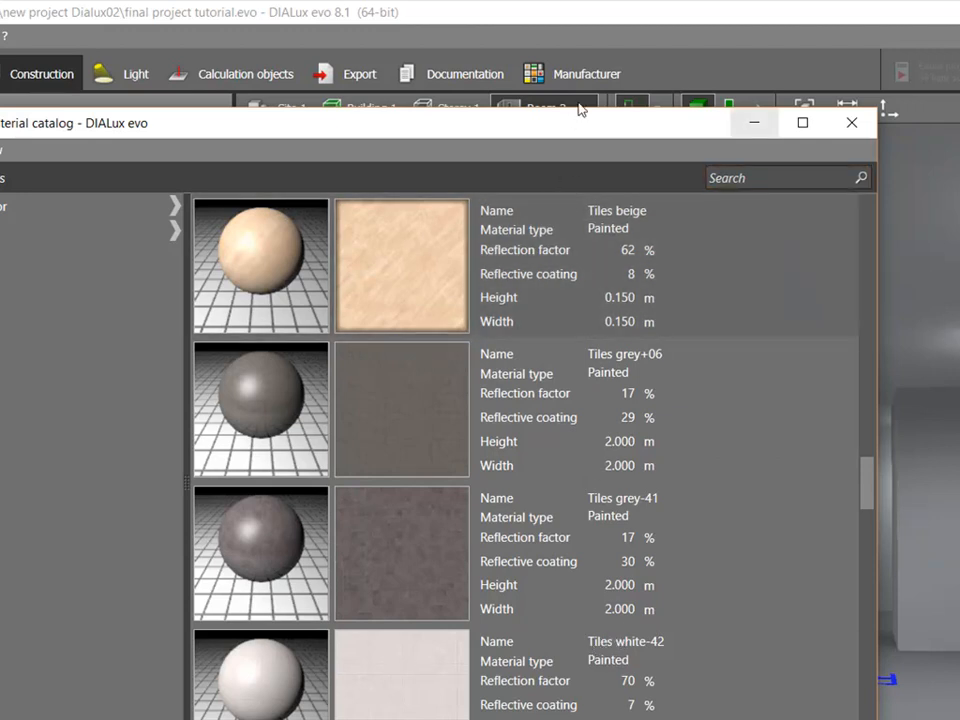
{"action": "left_click", "coordinate": [754, 123]}
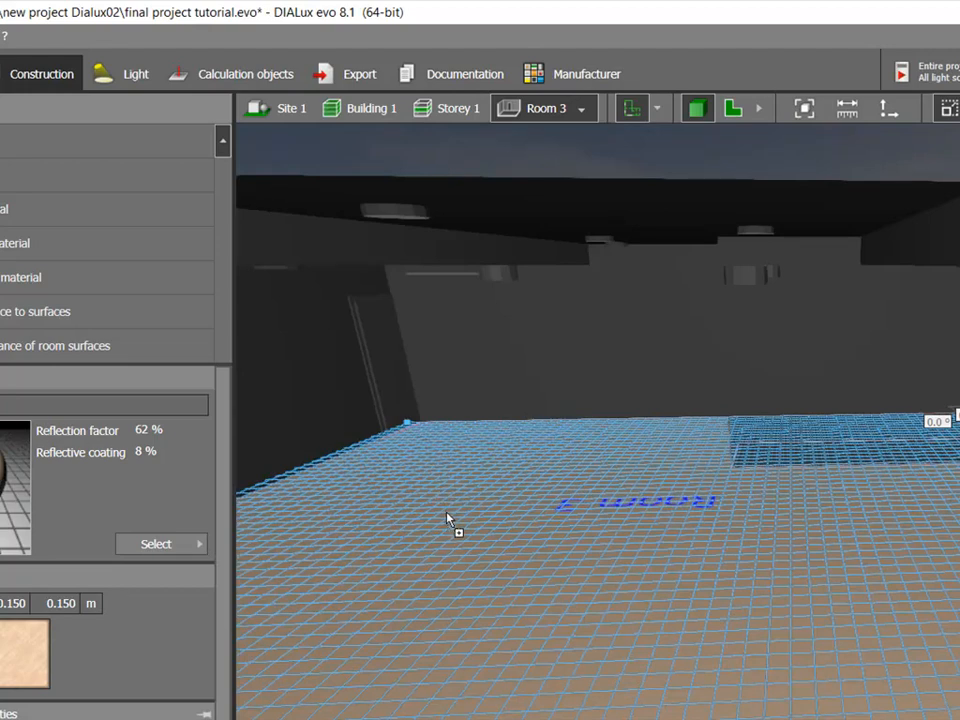
{"action": "key", "text": "Escape"}
Select the underside of the lowered ceiling section along the side of Room 3
{"action": "scroll", "coordinate": [615, 485], "scroll_direction": "down", "scroll_amount": 3}
{"action": "right_click_drag", "start_coordinate": [630, 461], "coordinate": [587, 414]}
{"action": "scroll", "coordinate": [542, 455], "scroll_direction": "up", "scroll_amount": 3}
{"action": "mouse_move", "coordinate": [542, 455]}
{"action": "right_mouse_down"}
{"action": "mouse_move", "coordinate": [557, 445]}
{"action": "mouse_move", "coordinate": [545, 437]}
{"action": "right_mouse_up"}
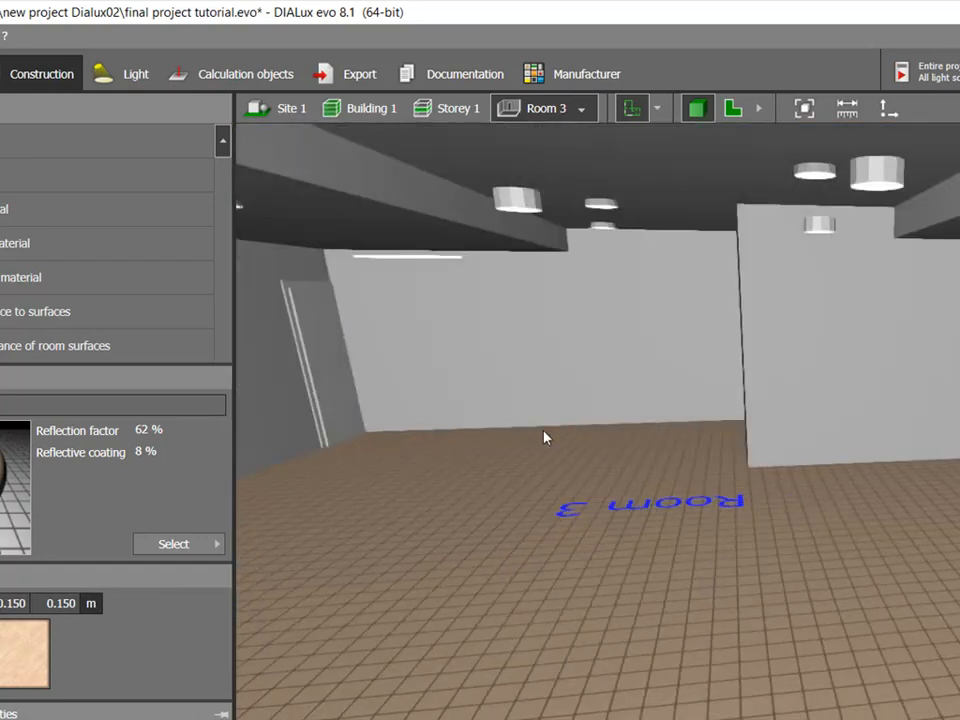
{"action": "scroll", "coordinate": [591, 405], "scroll_direction": "down", "scroll_amount": 1}
{"action": "right_click_drag", "start_coordinate": [591, 405], "coordinate": [598, 388]}
{"action": "left_click", "coordinate": [755, 193]}
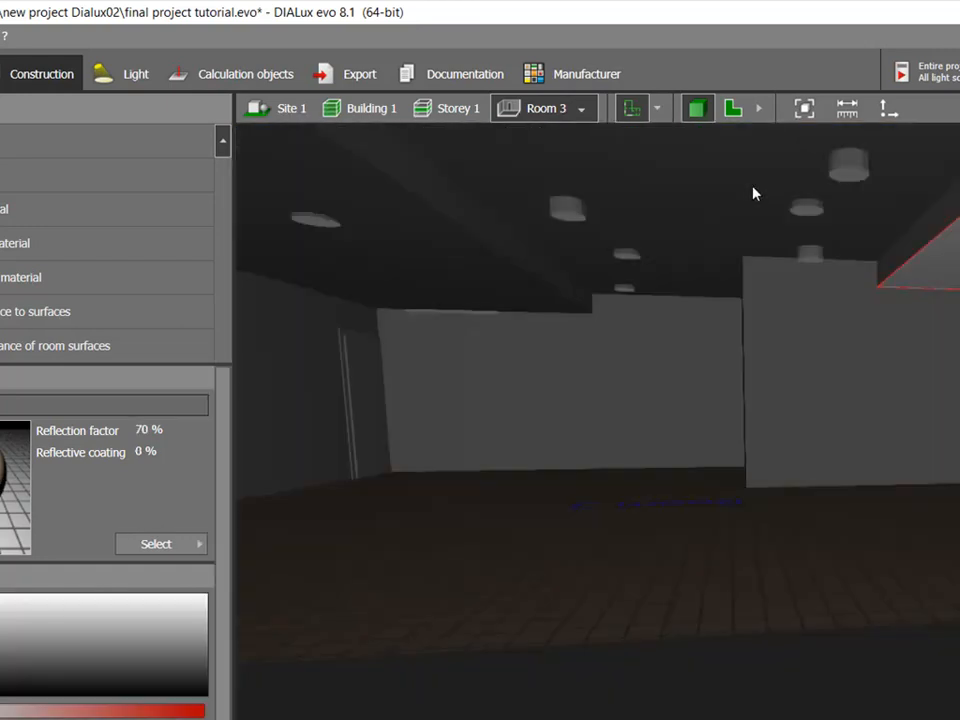
{"action": "scroll", "coordinate": [692, 298], "scroll_direction": "down", "scroll_amount": 2}
{"action": "scroll", "coordinate": [687, 302], "scroll_direction": "up", "scroll_amount": 4}
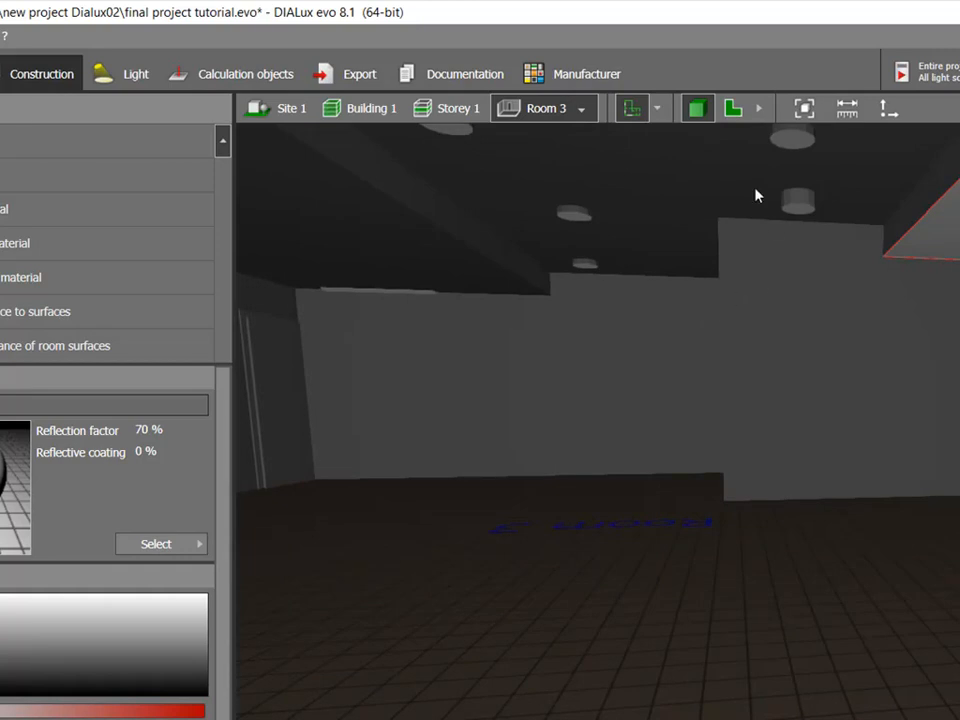
Make the Linoleum2 texture from the material catalog the active material, and close the catalog
{"action": "left_click", "coordinate": [545, 712]}
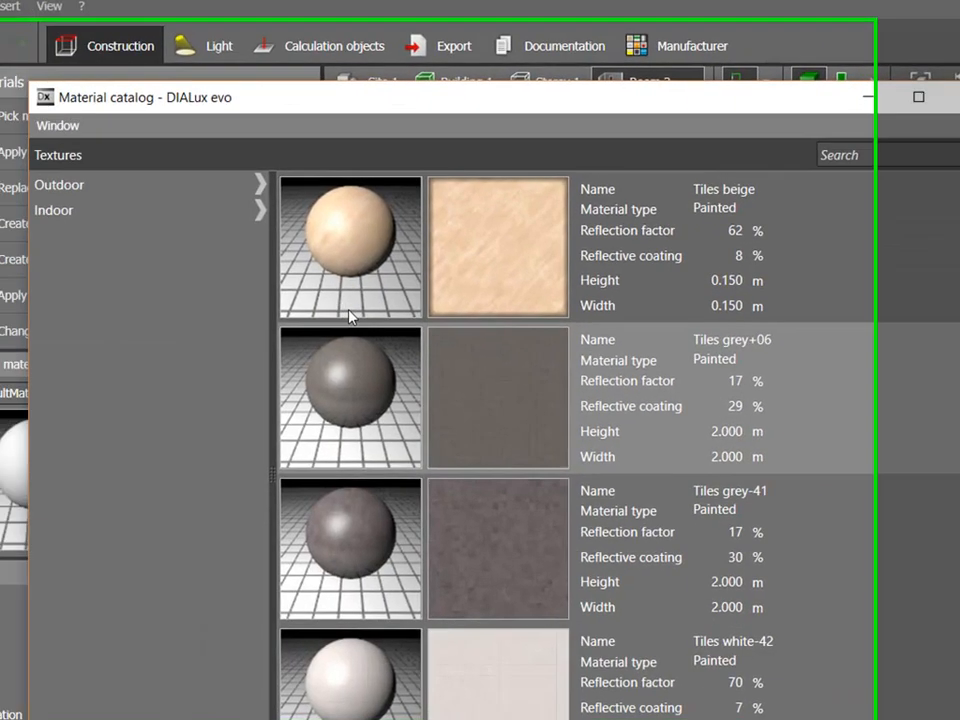
{"action": "scroll", "coordinate": [249, 425], "scroll_direction": "down", "scroll_amount": 2}
{"action": "scroll", "coordinate": [249, 425], "scroll_direction": "up", "scroll_amount": 1}
{"action": "scroll", "coordinate": [249, 425], "scroll_direction": "down", "scroll_amount": 2}
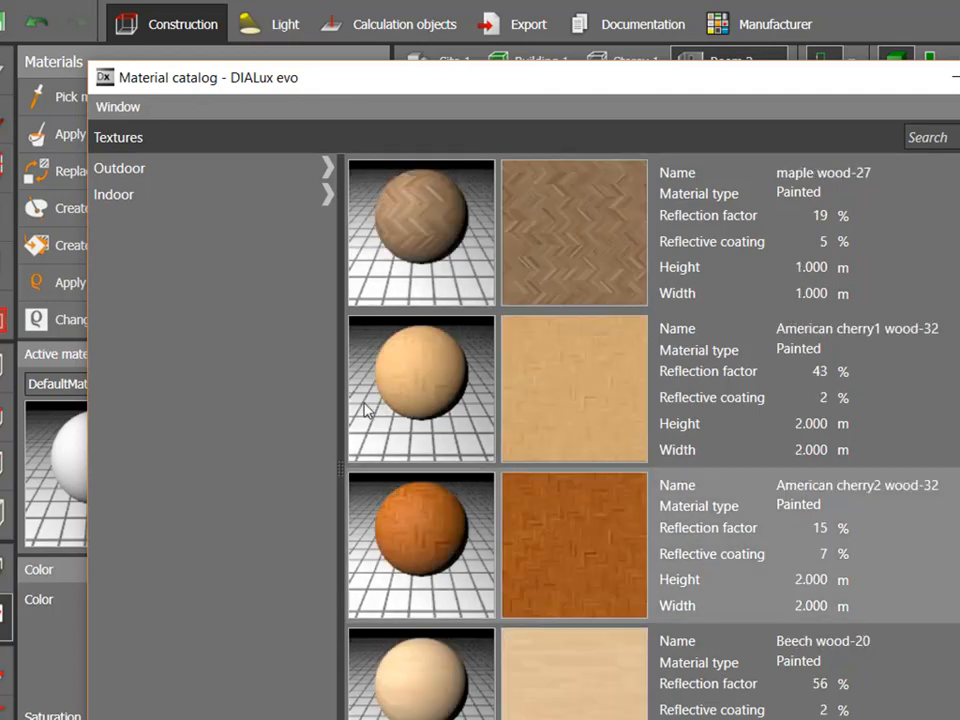
{"action": "scroll", "coordinate": [405, 408], "scroll_direction": "down", "scroll_amount": 9}
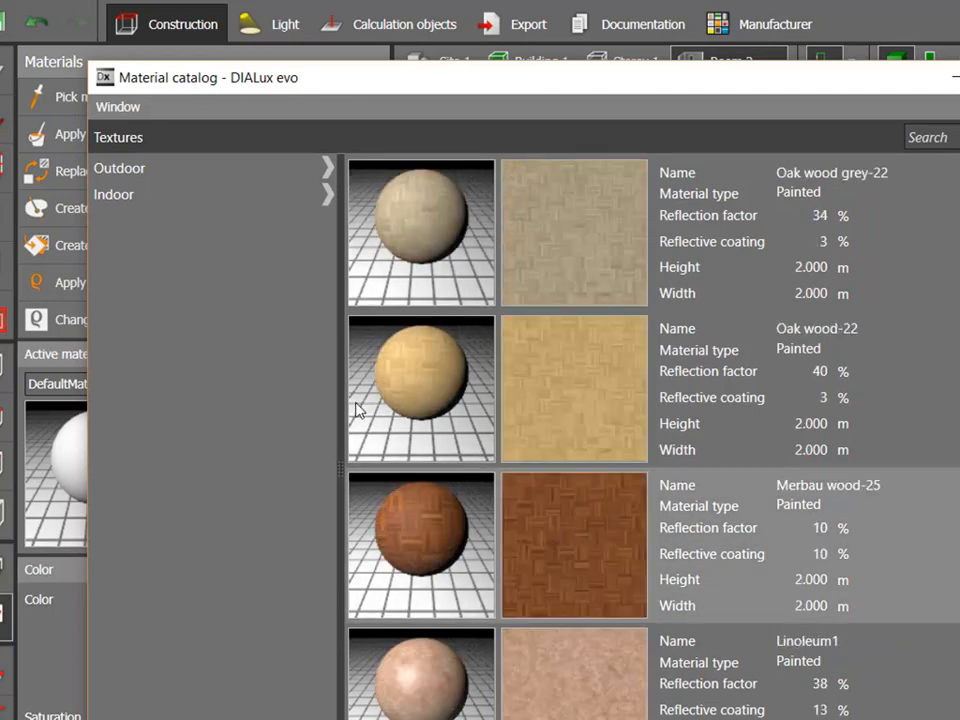
{"action": "scroll", "coordinate": [357, 408], "scroll_direction": "down", "scroll_amount": 3}
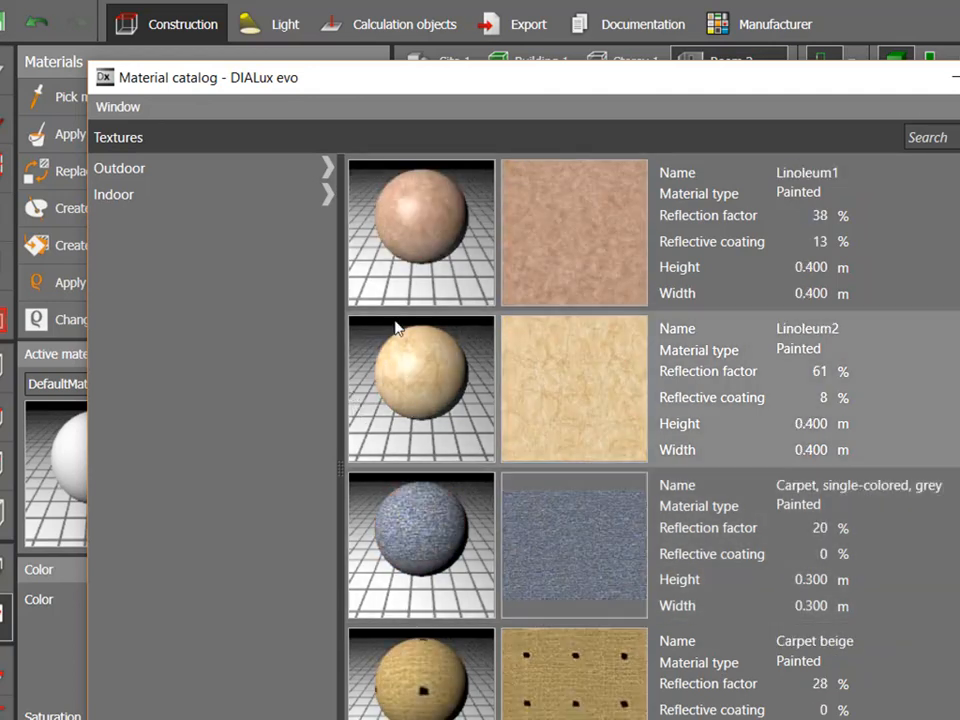
{"action": "left_click", "coordinate": [347, 300]}
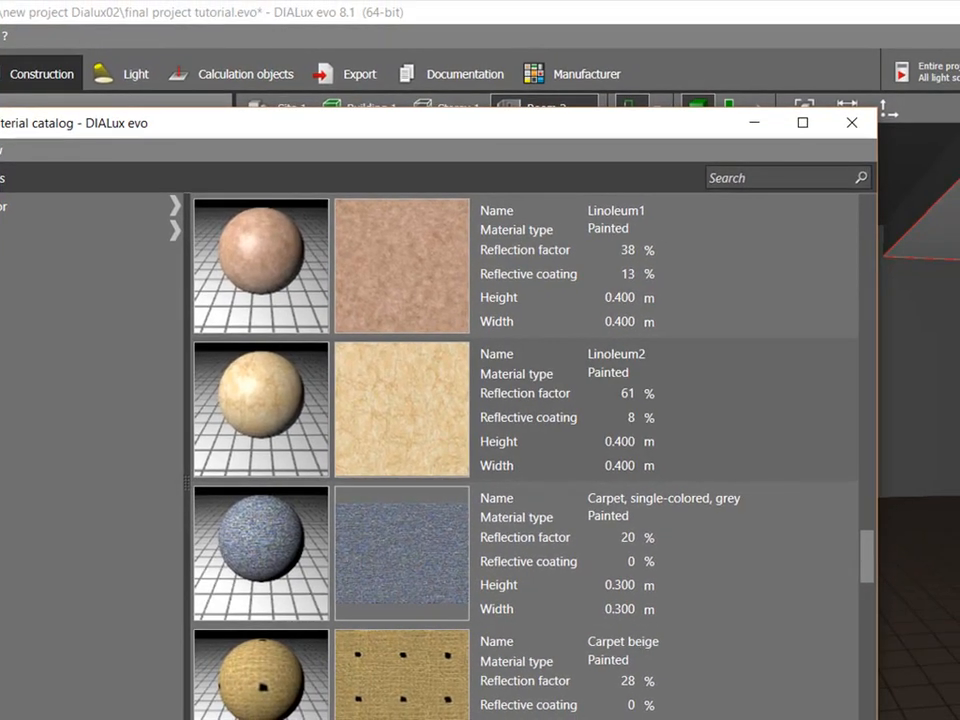
{"action": "left_click", "coordinate": [851, 122]}
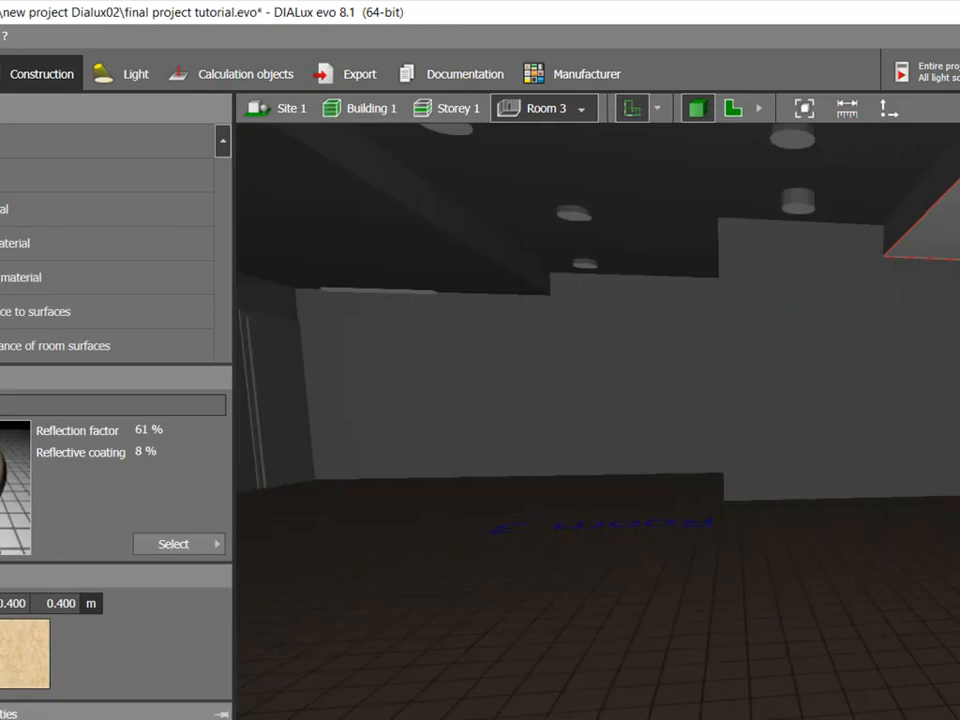
Apply the Linoleum2 material to the lowered ceiling sections on both sides of Room 3
{"action": "key", "text": "Escape"}
{"action": "scroll", "coordinate": [495, 341], "scroll_direction": "down", "scroll_amount": 1}
{"action": "scroll", "coordinate": [495, 341], "scroll_direction": "down", "scroll_amount": 1}
{"action": "left_click_drag", "start_coordinate": [265, 204], "coordinate": [265, 204]}
{"action": "scroll", "coordinate": [404, 307], "scroll_direction": "down", "scroll_amount": 2}
{"action": "scroll", "coordinate": [450, 293], "scroll_direction": "up", "scroll_amount": 2}
{"action": "right_click_drag", "start_coordinate": [450, 293], "coordinate": [595, 289]}
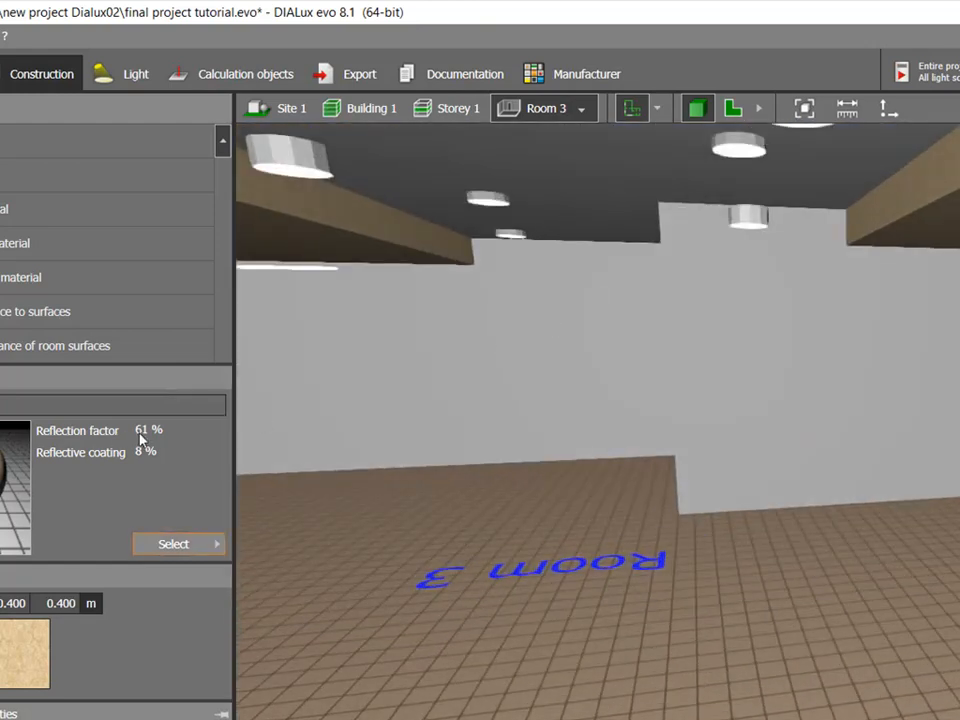
Make the Ceiling panels texture from the material catalog the active material, and close the catalog
{"action": "left_click", "coordinate": [173, 544]}
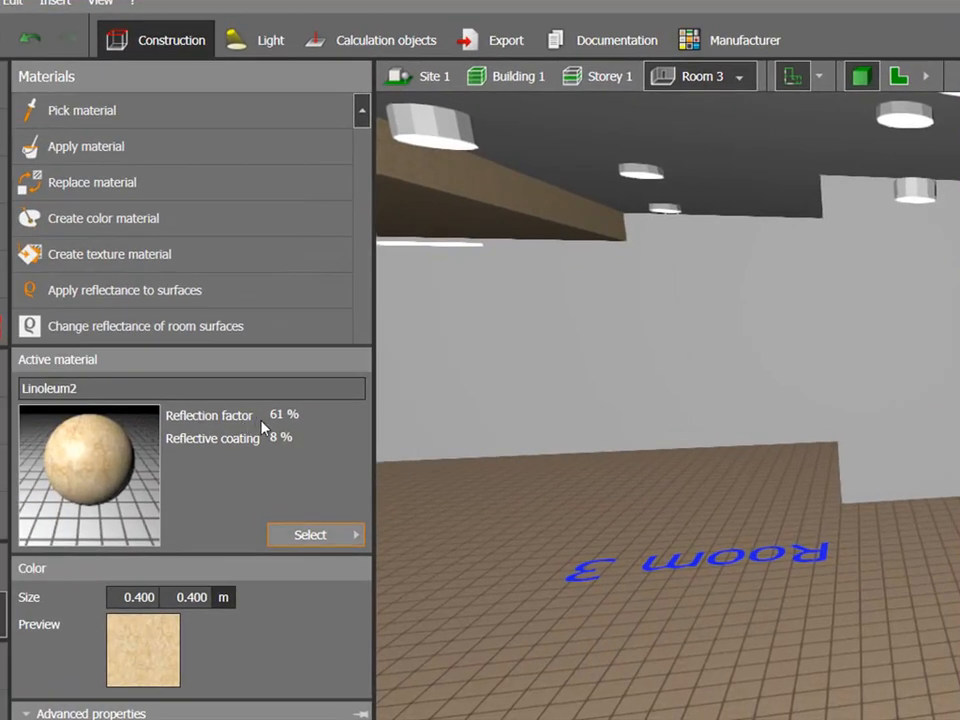
{"action": "left_click", "coordinate": [200, 542]}
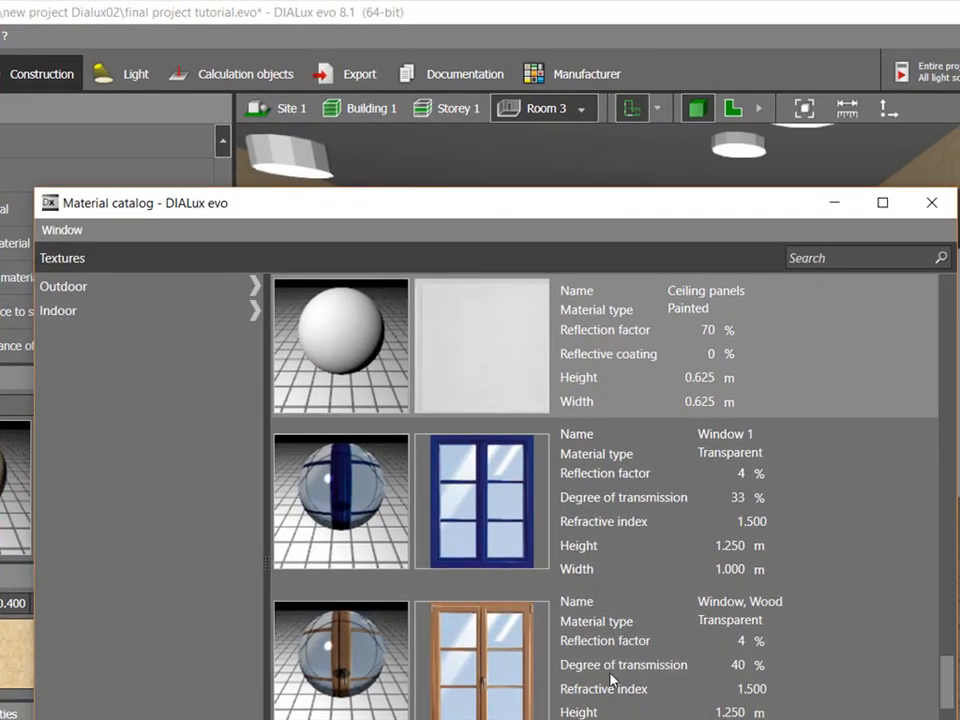
{"action": "left_click", "coordinate": [250, 266]}
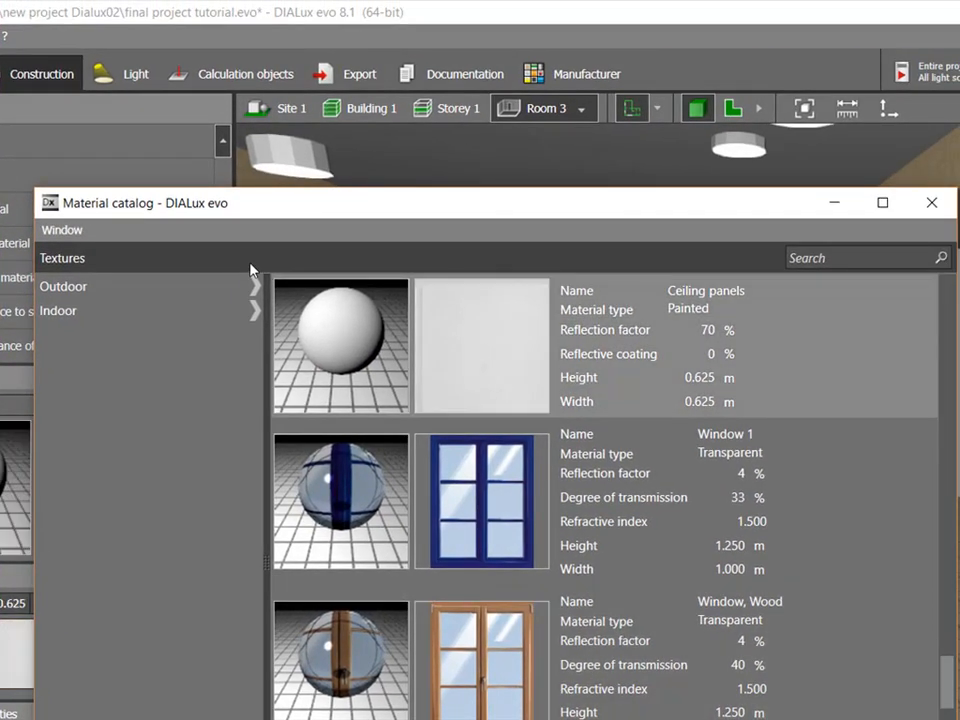
{"action": "left_click", "coordinate": [932, 203]}
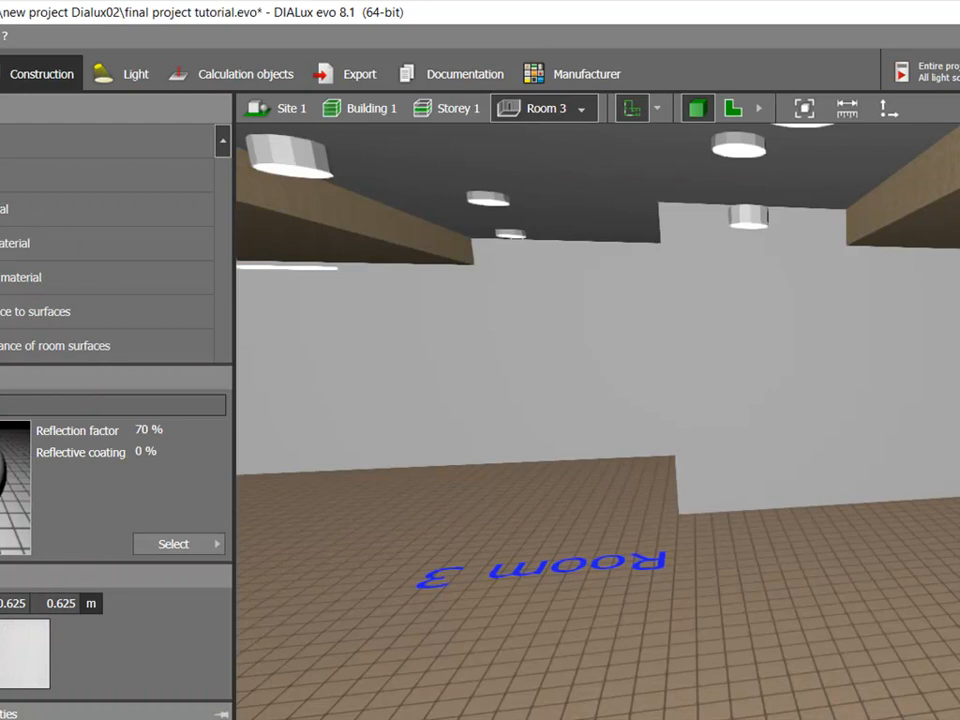
Apply the Ceiling panels material to the walls of Room 3
{"action": "left_click", "coordinate": [576, 294]}
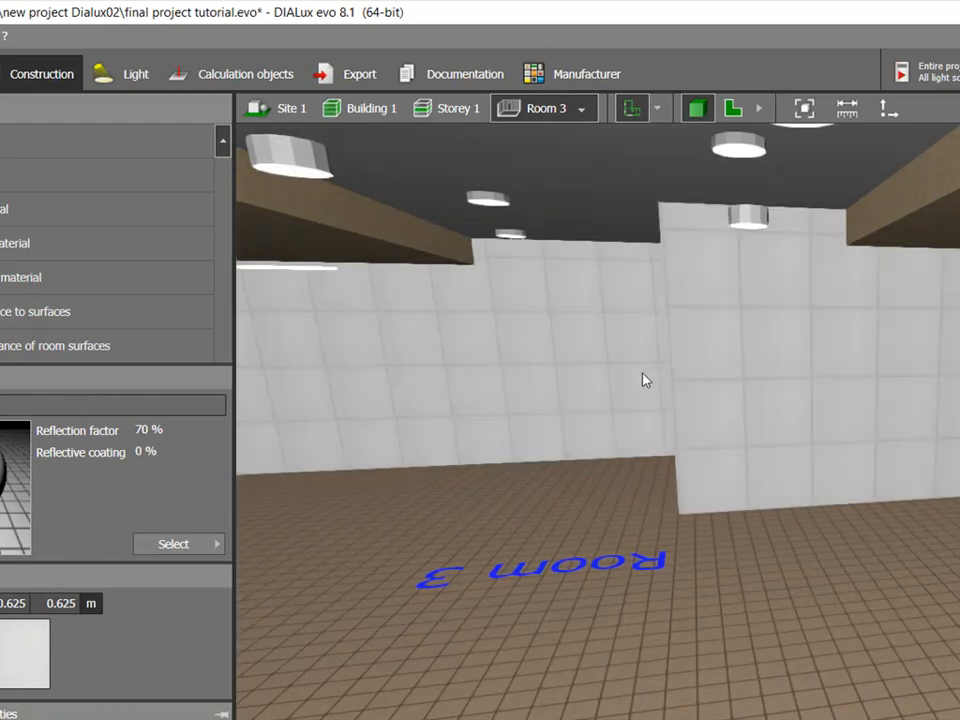
{"action": "scroll", "coordinate": [655, 381], "scroll_direction": "up", "scroll_amount": 1}
{"action": "right_click_drag", "start_coordinate": [460, 345], "coordinate": [475, 383]}
{"action": "scroll", "coordinate": [517, 377], "scroll_direction": "down", "scroll_amount": 1}
{"action": "scroll", "coordinate": [519, 371], "scroll_direction": "up", "scroll_amount": 1}
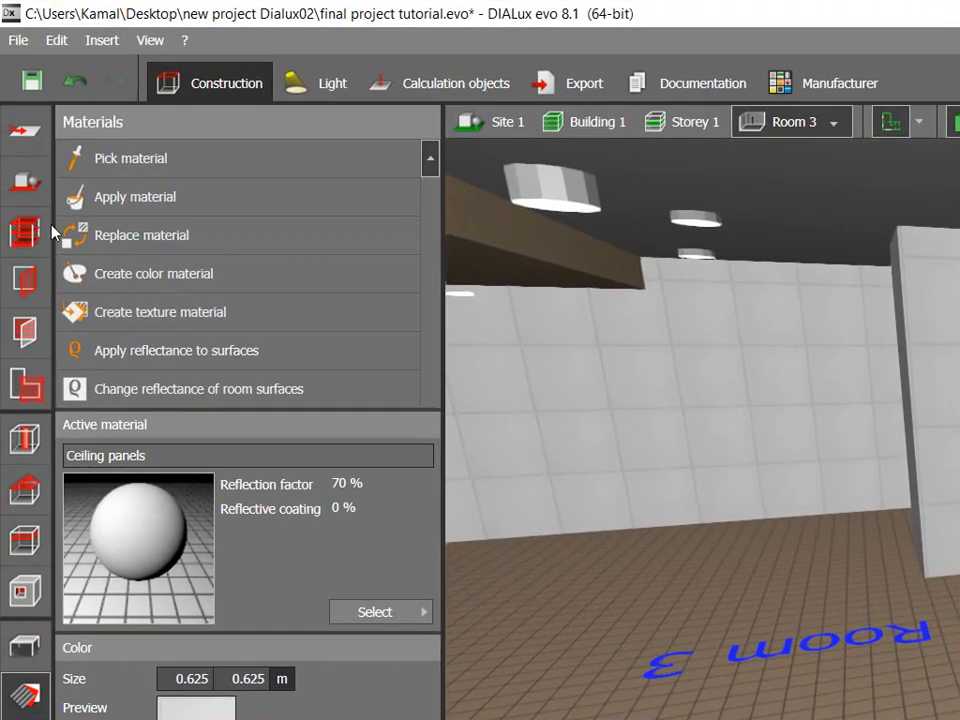
Browse the furniture and objects library, and switch Room 3 to the floor plan view
{"action": "left_click", "coordinate": [25, 645]}
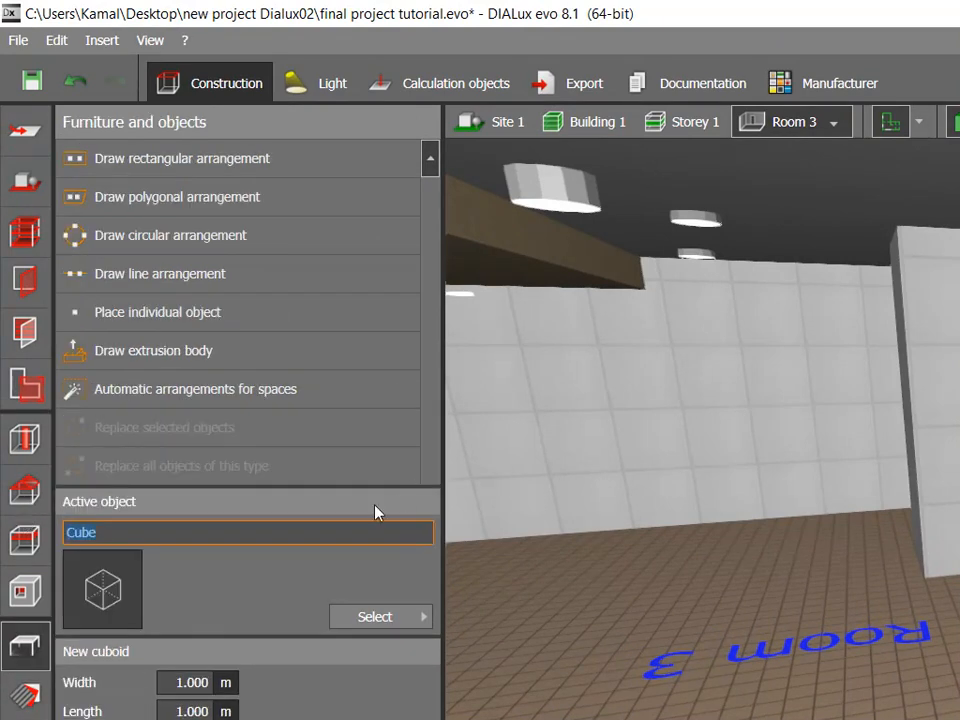
{"action": "key", "text": "Return"}
{"action": "scroll", "coordinate": [526, 342], "scroll_direction": "down", "scroll_amount": 1}
{"action": "scroll", "coordinate": [526, 342], "scroll_direction": "up", "scroll_amount": 1}
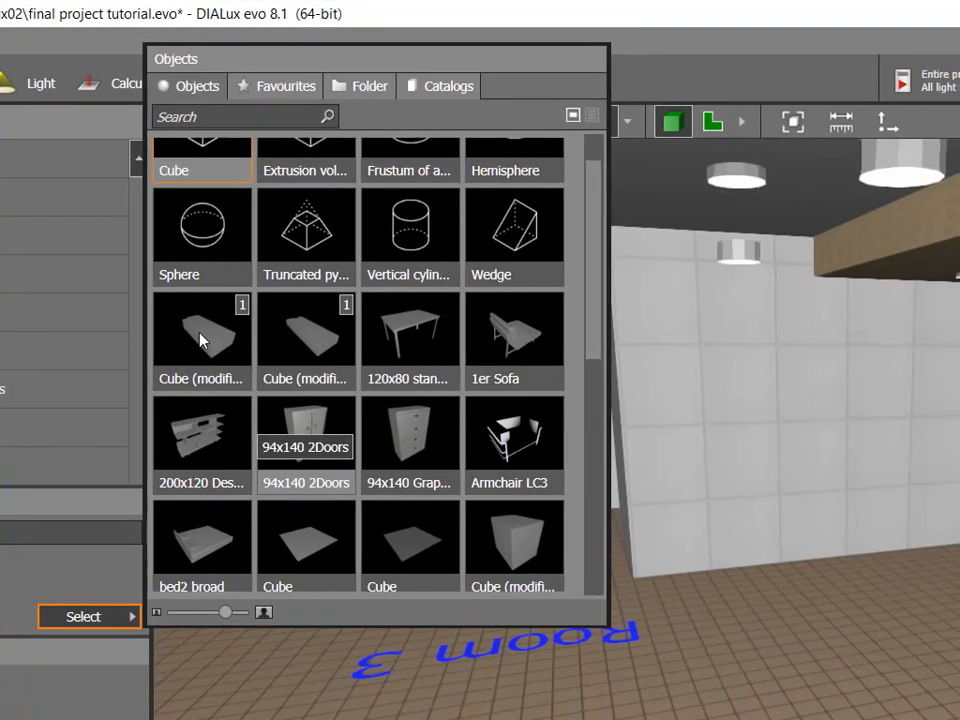
{"action": "left_click", "coordinate": [712, 121]}
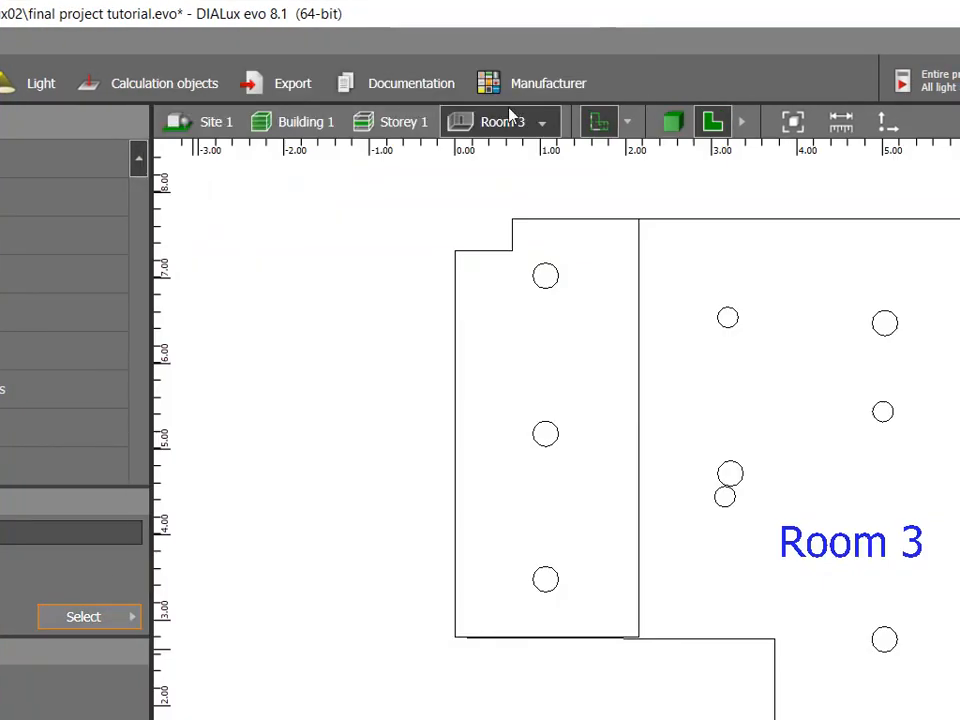
{"action": "scroll", "coordinate": [439, 317], "scroll_direction": "up", "scroll_amount": 2}
{"action": "middle_click_drag", "start_coordinate": [634, 380], "coordinate": [477, 348]}
Choose the bed2 broad object and place one near the plan's upper wall, partly under the lowered ceiling section
{"action": "left_click", "coordinate": [84, 616]}
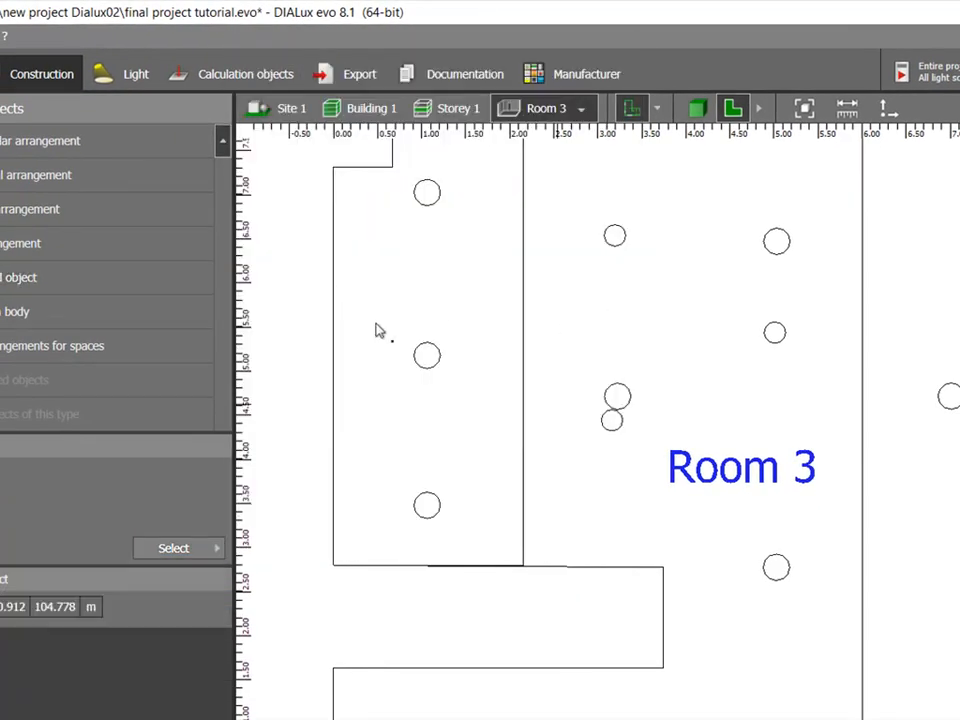
{"action": "scroll", "coordinate": [450, 334], "scroll_direction": "down", "scroll_amount": 2}
{"action": "scroll", "coordinate": [450, 331], "scroll_direction": "up", "scroll_amount": 1}
{"action": "left_click", "coordinate": [345, 270]}
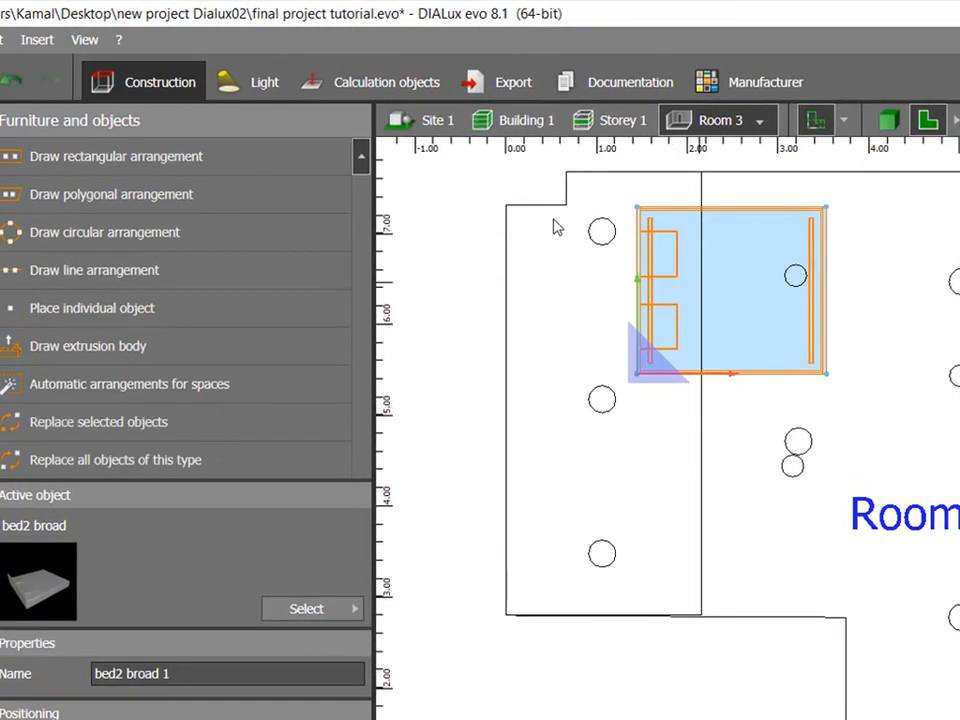
Move the bed under the lowered ceiling section, head against the room's outer wall, at X 0.000 m and Y 4.336 m
{"action": "left_click_drag", "start_coordinate": [558, 208], "coordinate": [541, 269]}
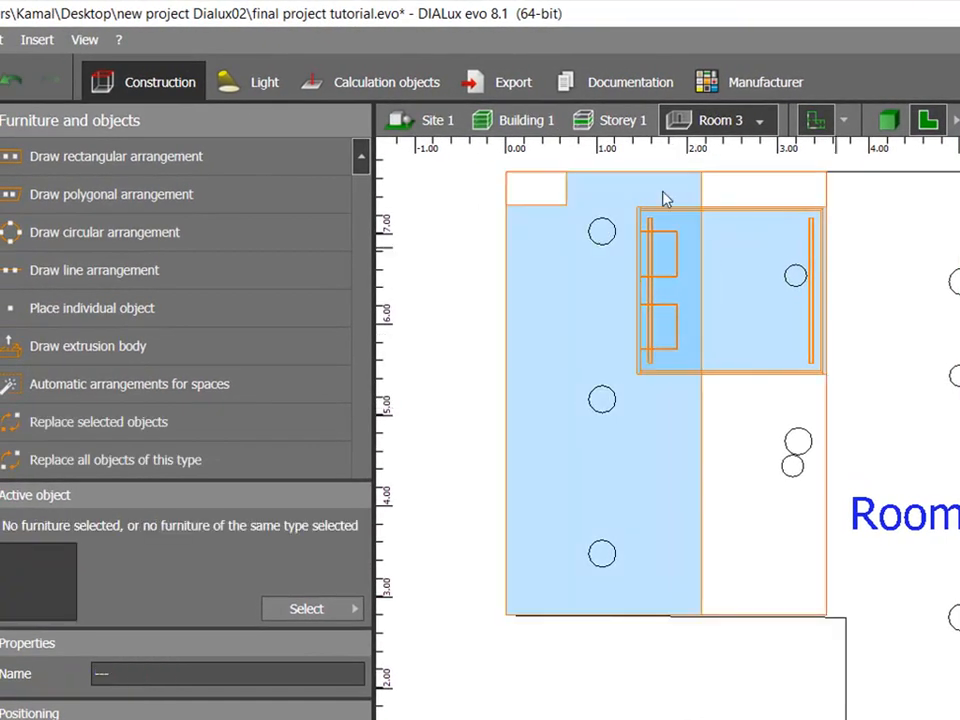
{"action": "left_click", "coordinate": [536, 260]}
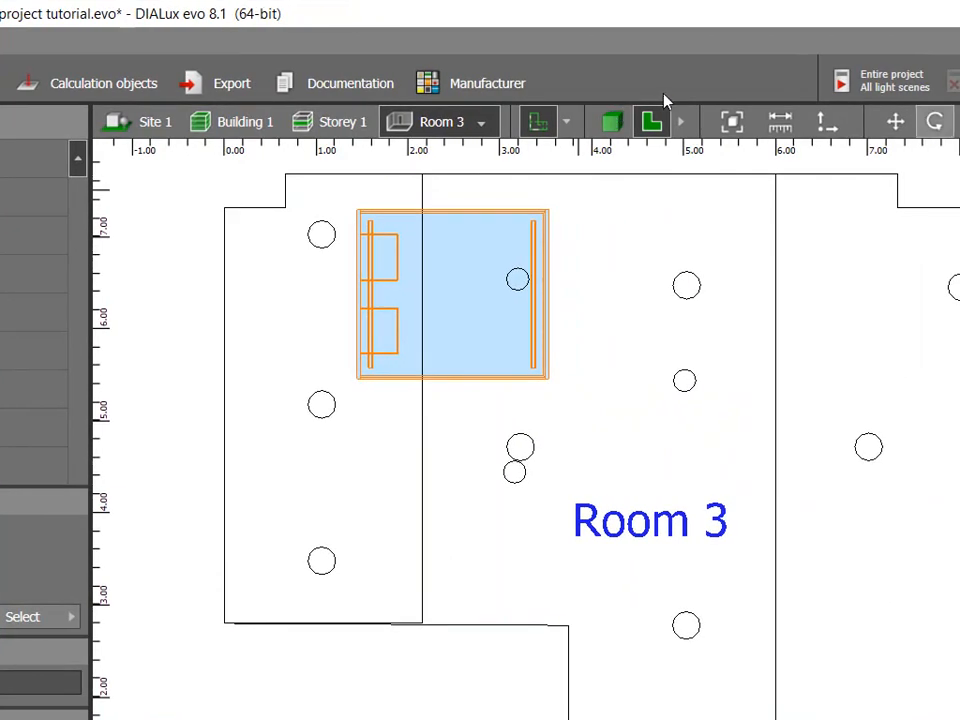
{"action": "left_click", "coordinate": [895, 121]}
{"action": "left_click_drag", "start_coordinate": [218, 315], "coordinate": [166, 386]}
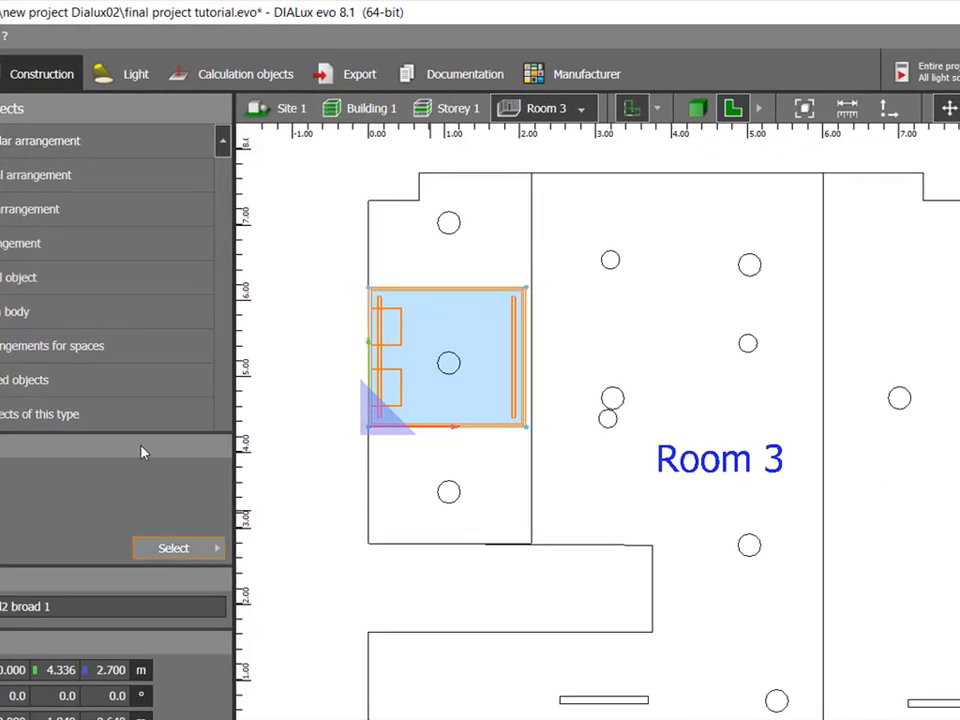
Choose the Sofa LC3 Hide object from the library and place one near the room's far wall, at about X 8 m
{"action": "left_click", "coordinate": [176, 548]}
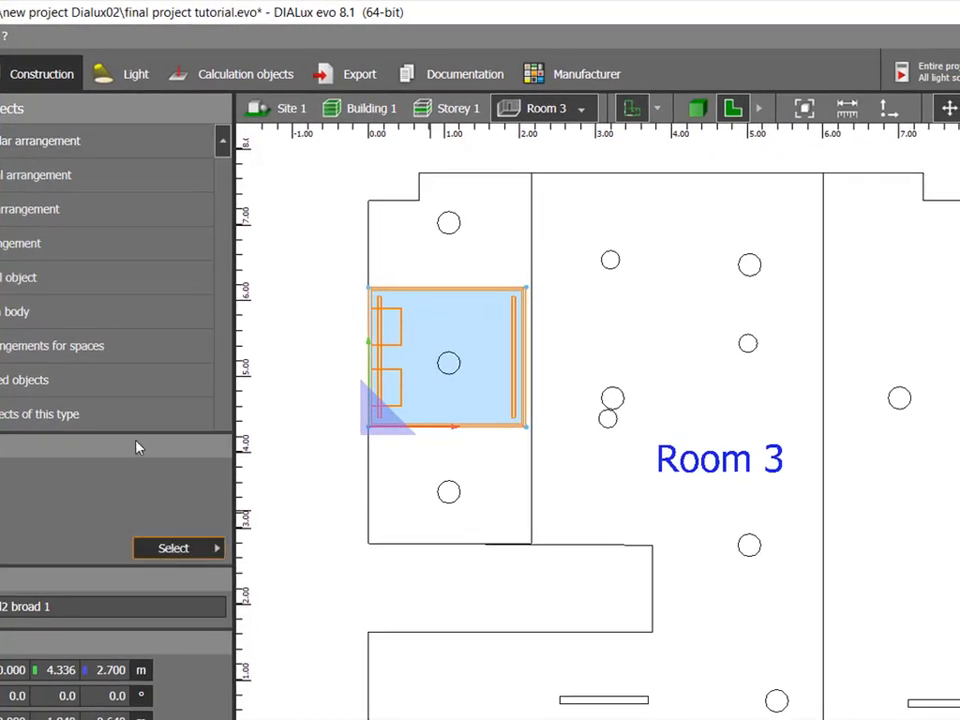
{"action": "scroll", "coordinate": [349, 320], "scroll_direction": "down", "scroll_amount": 1}
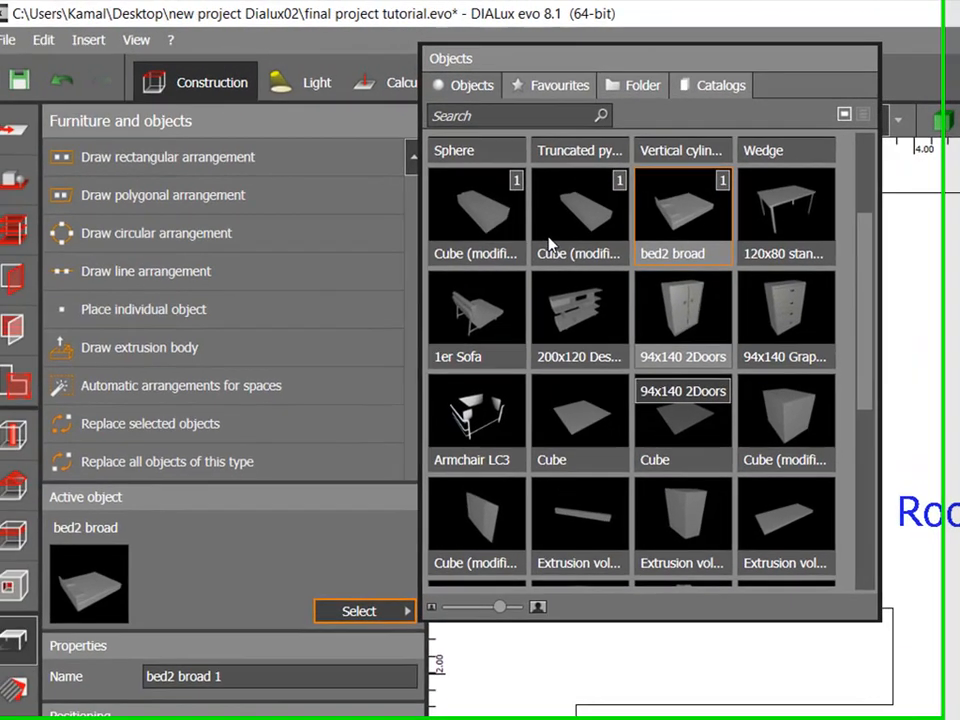
{"action": "left_click", "coordinate": [683, 318]}
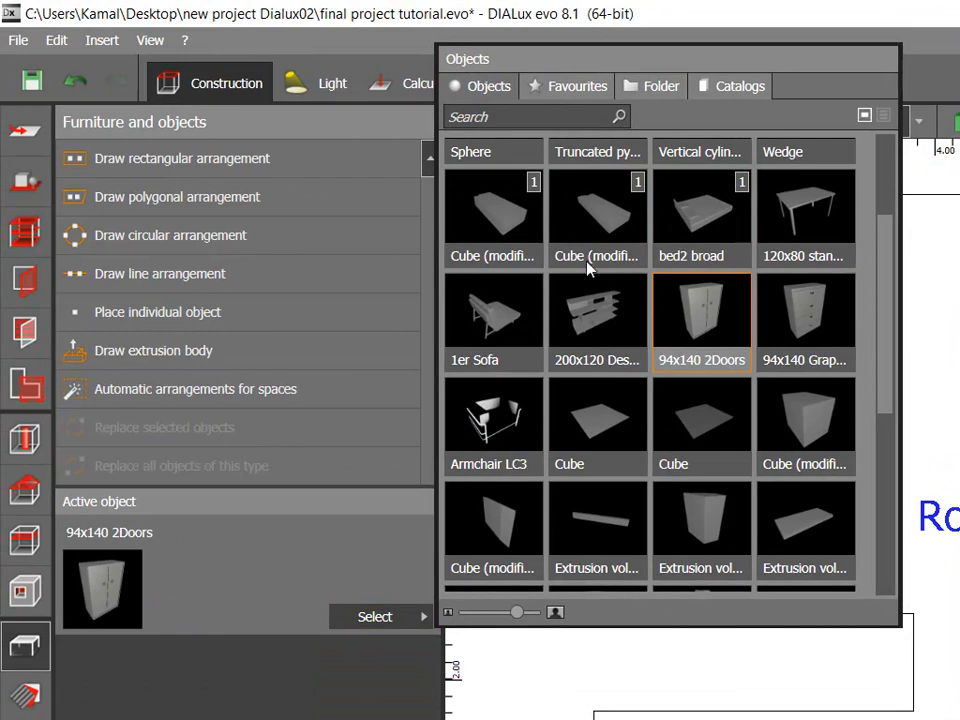
{"action": "scroll", "coordinate": [632, 285], "scroll_direction": "down", "scroll_amount": 1}
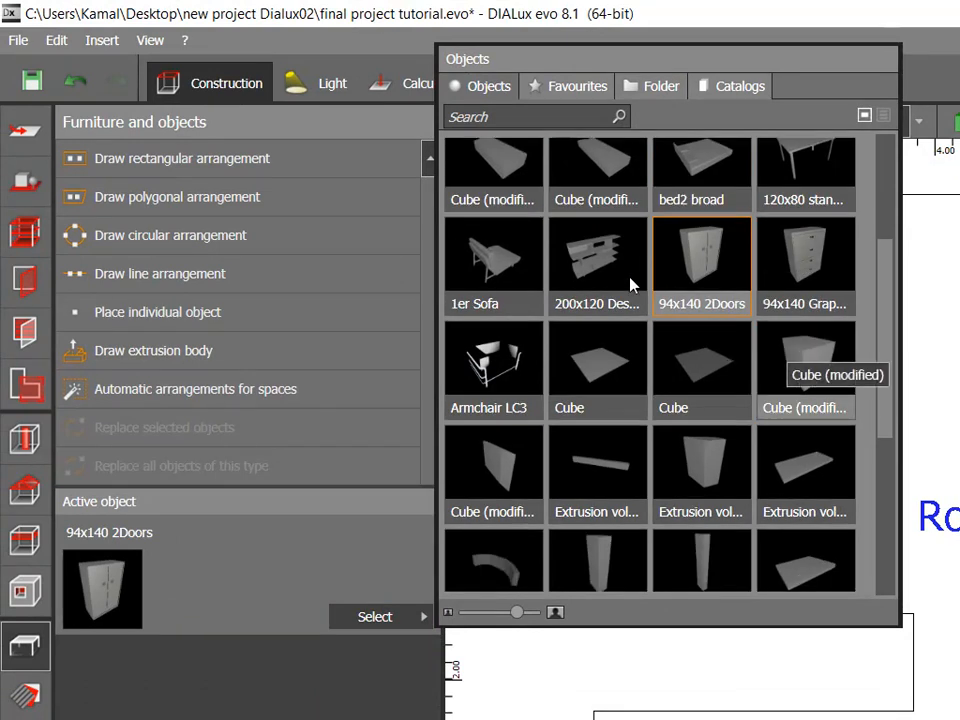
{"action": "scroll", "coordinate": [448, 317], "scroll_direction": "down", "scroll_amount": 3}
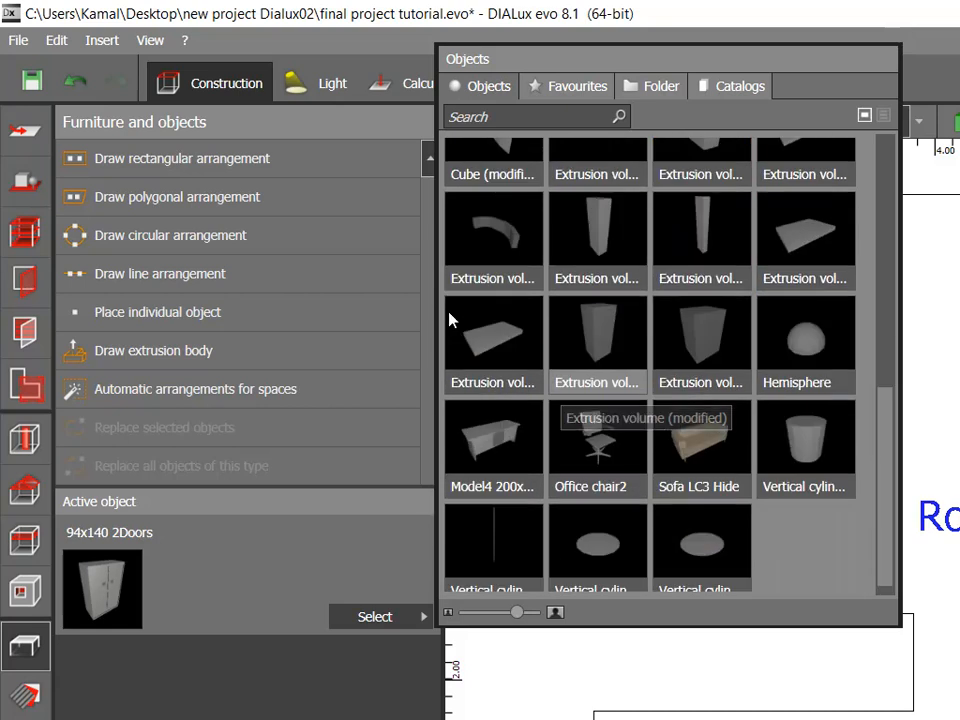
{"action": "left_click", "coordinate": [697, 444]}
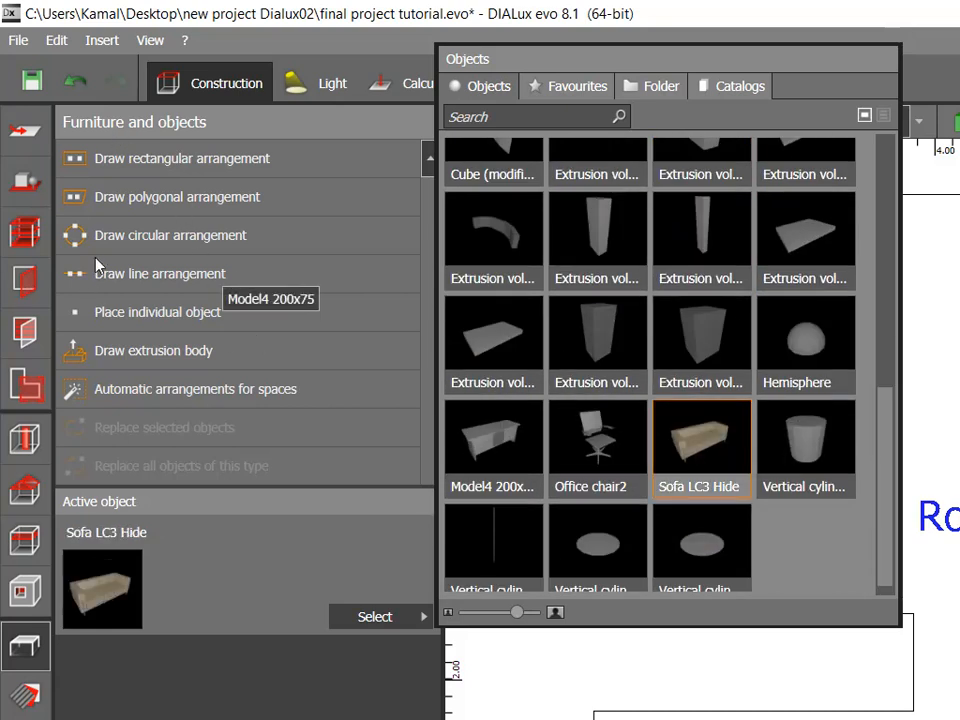
{"action": "left_click", "coordinate": [118, 311]}
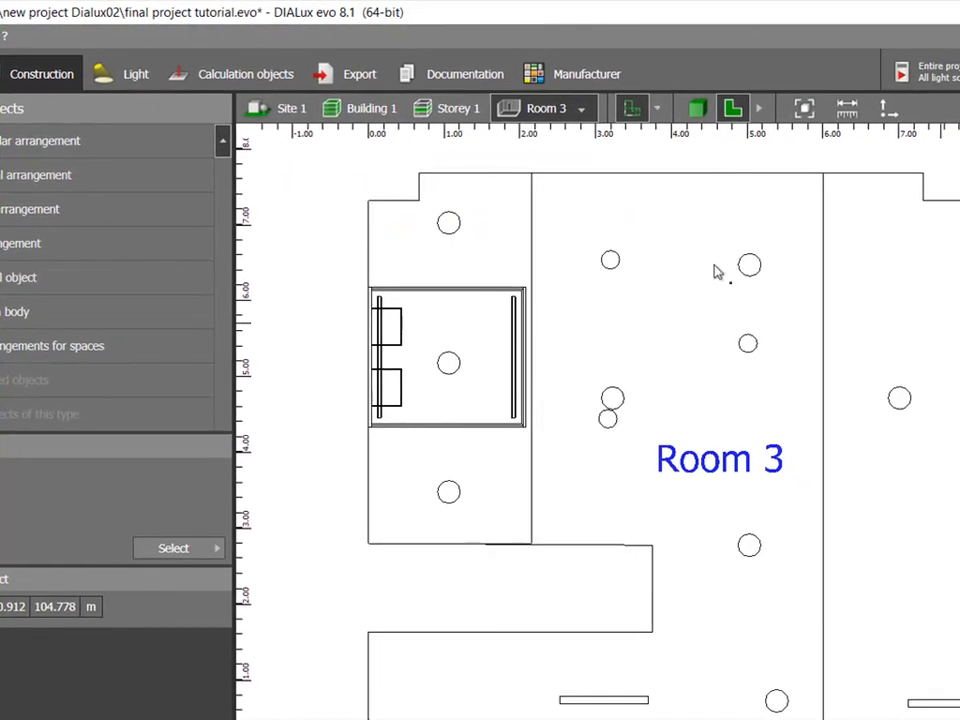
{"action": "left_click", "coordinate": [756, 304]}
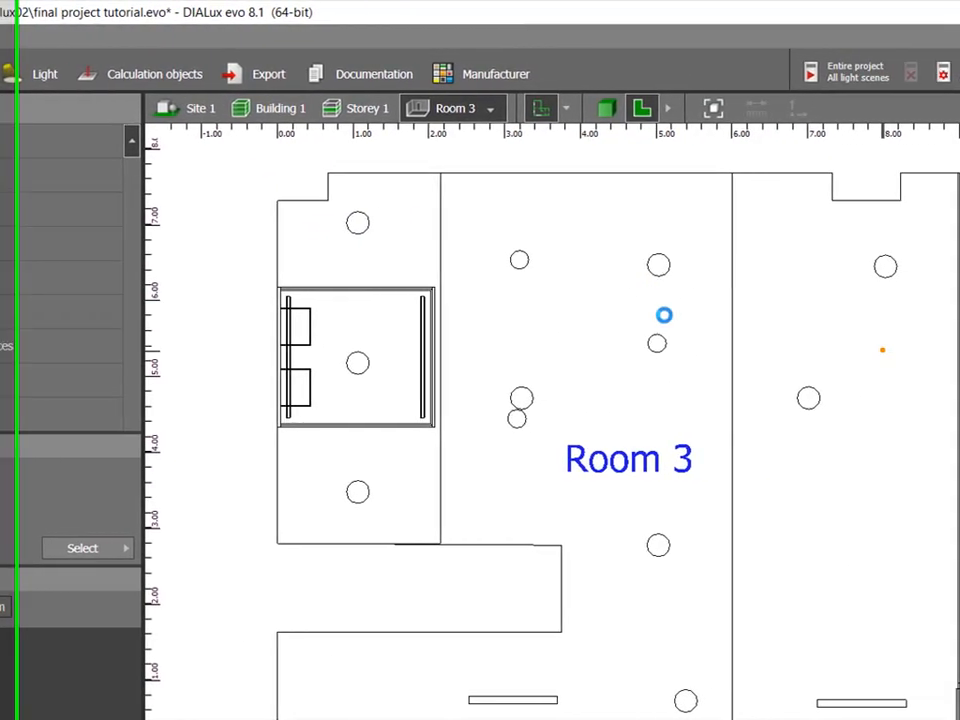
Rotate the sofa a quarter turn clockwise and move it so its back sits against the wall at X 9 m
{"action": "scroll", "coordinate": [760, 256], "scroll_direction": "up", "scroll_amount": 3}
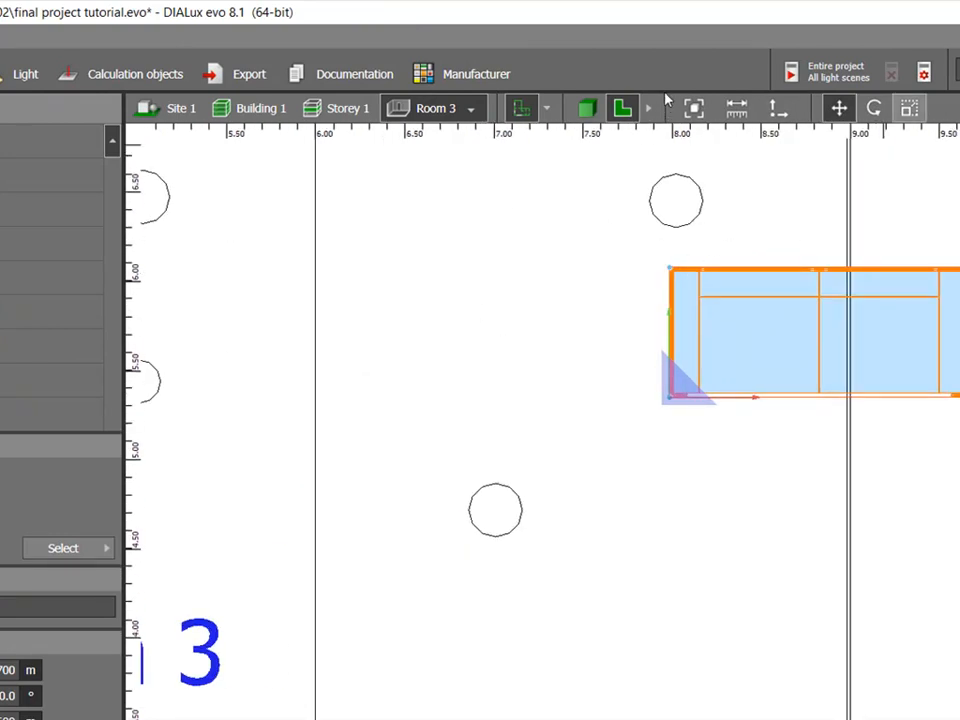
{"action": "left_click", "coordinate": [874, 108]}
{"action": "left_click_drag", "start_coordinate": [561, 324], "coordinate": [491, 403]}
{"action": "left_click", "coordinate": [839, 108]}
{"action": "left_click_drag", "start_coordinate": [479, 276], "coordinate": [523, 154]}
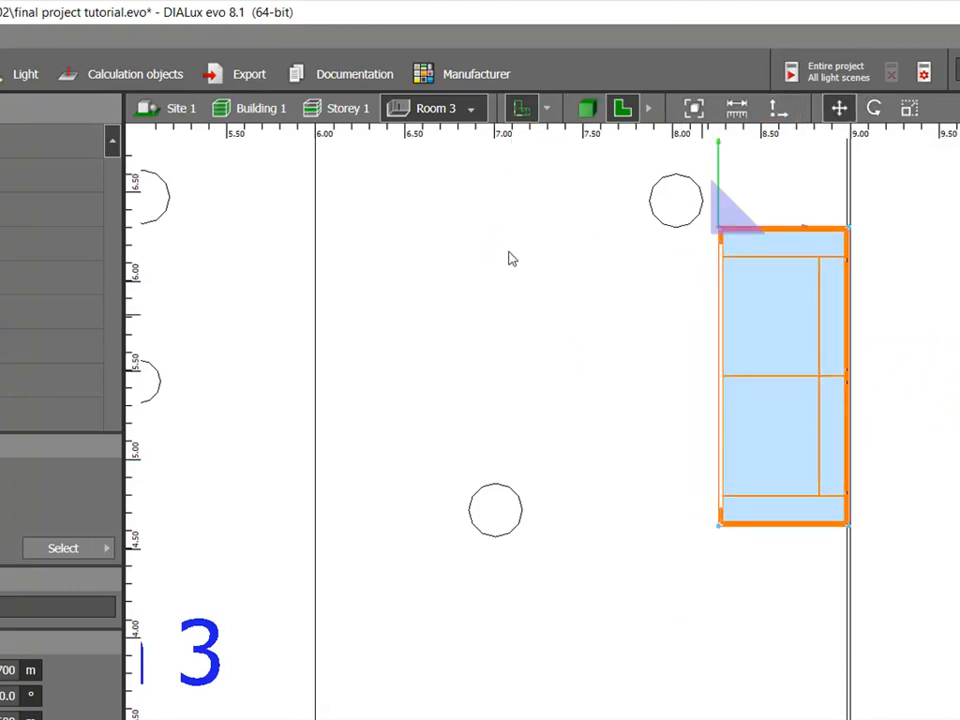
{"action": "scroll", "coordinate": [508, 262], "scroll_direction": "down", "scroll_amount": 4}
{"action": "scroll", "coordinate": [508, 276], "scroll_direction": "up", "scroll_amount": 1}
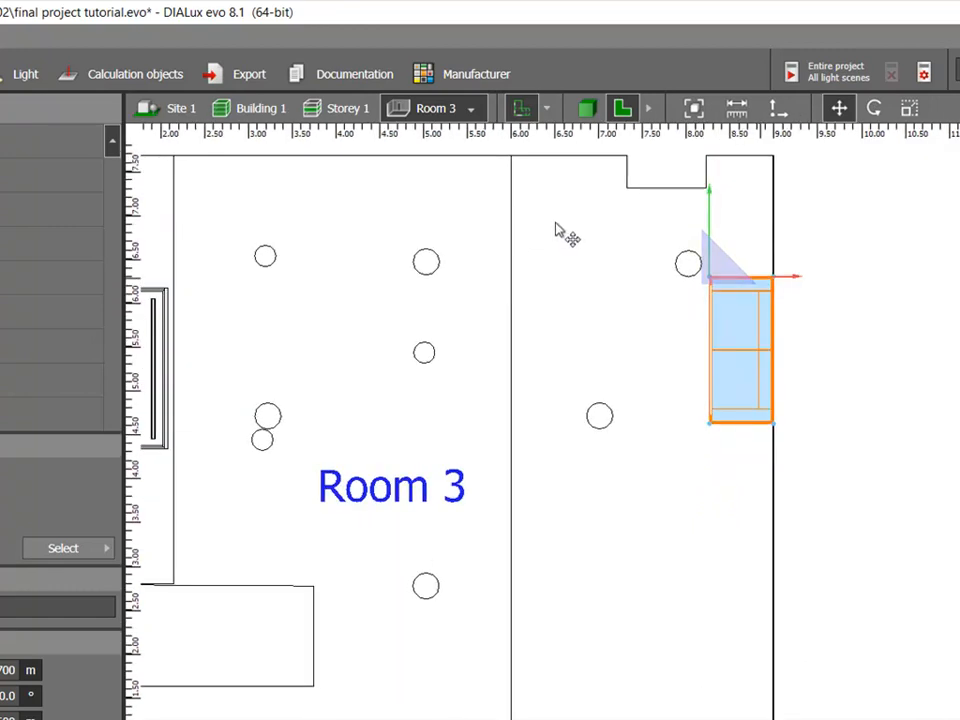
Duplicate the sofa, rotate the copy 180° to face the original, and position it at X 6.470 m and Y 4.654 m
{"action": "key", "text": "ctrl+v"}
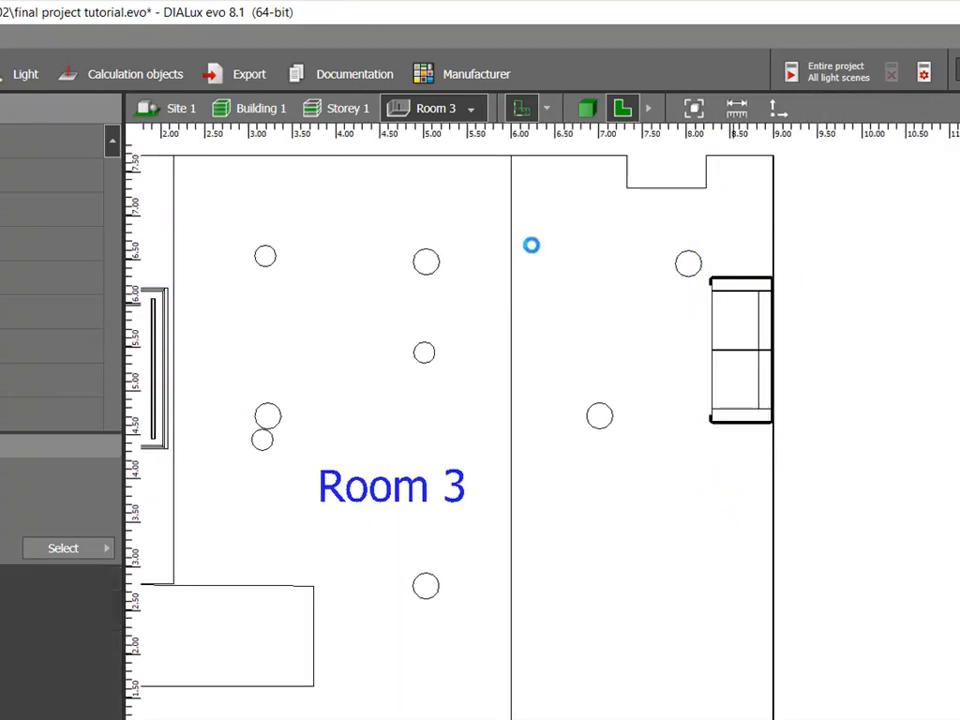
{"action": "left_click", "coordinate": [422, 233]}
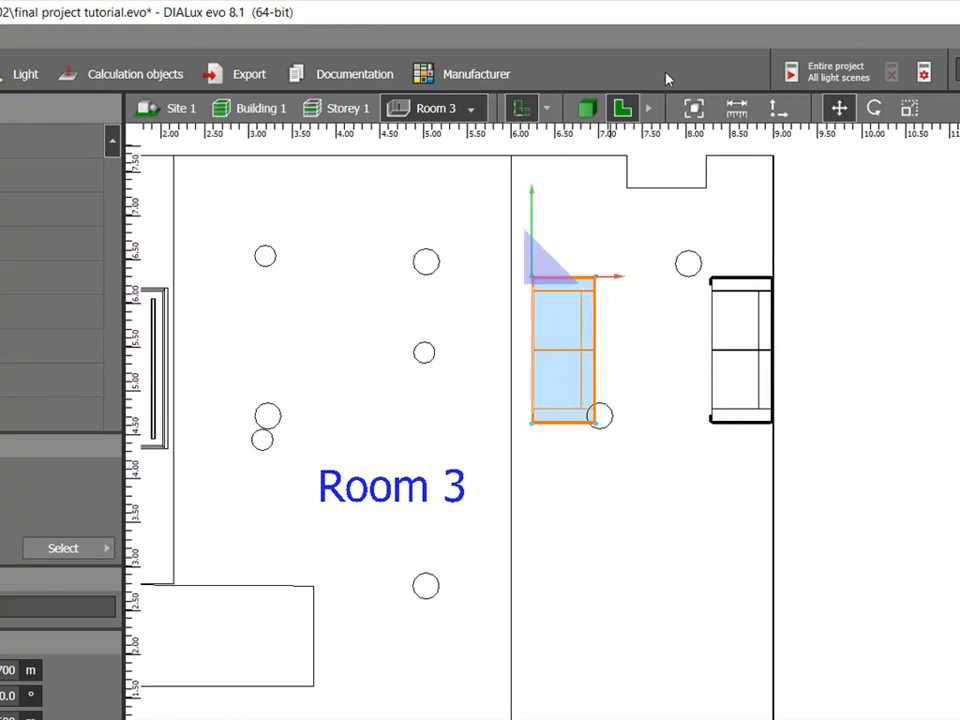
{"action": "left_click_drag", "start_coordinate": [371, 300], "coordinate": [358, 109]}
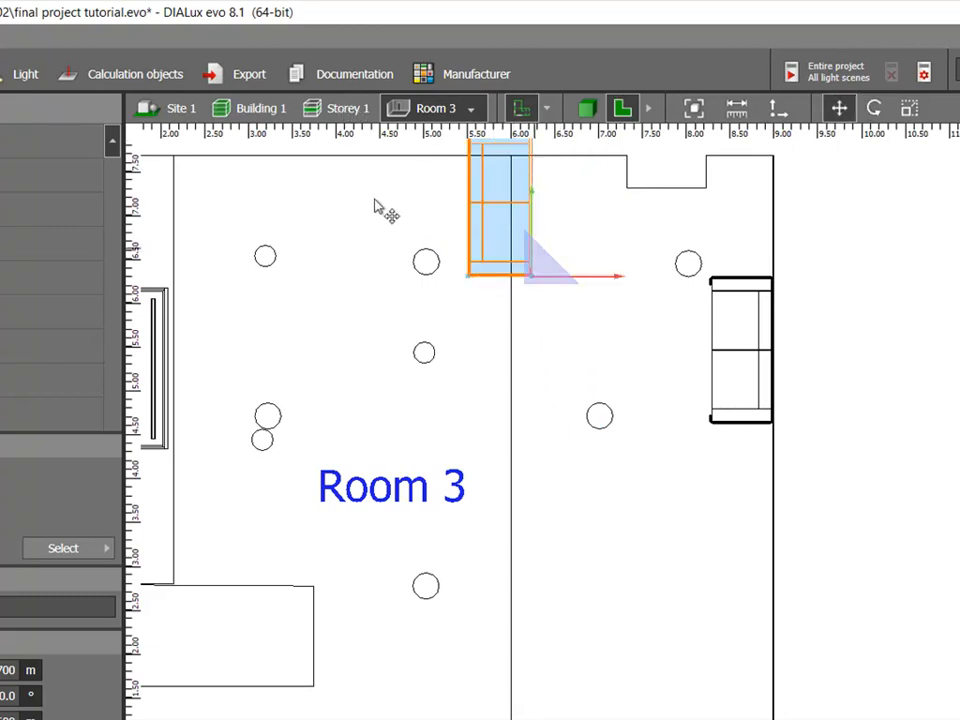
{"action": "left_click_drag", "start_coordinate": [375, 236], "coordinate": [426, 353]}
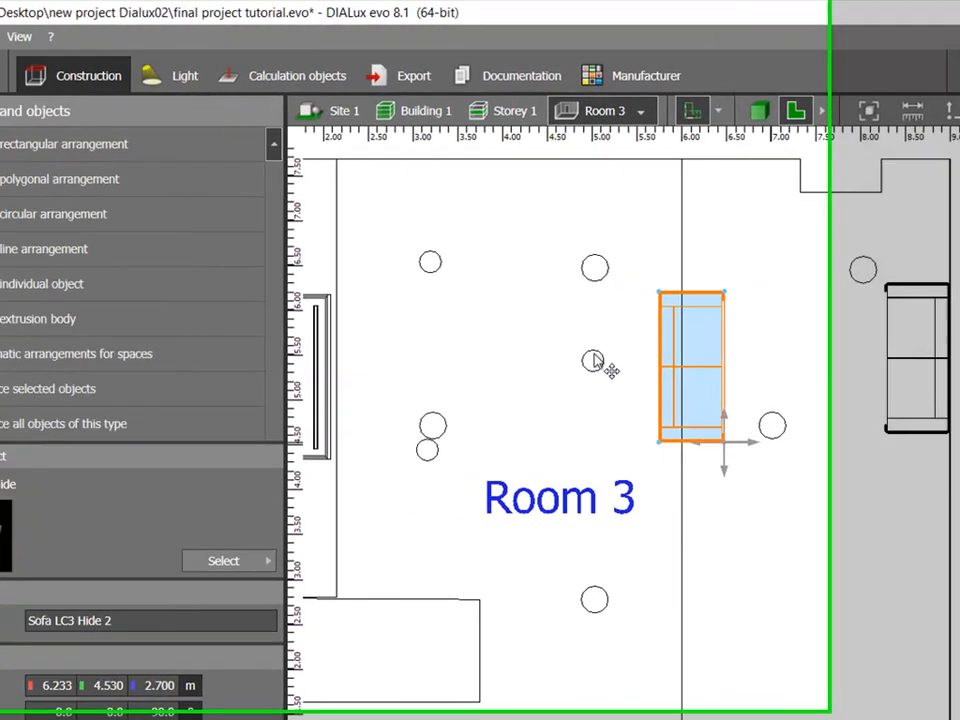
{"action": "left_click_drag", "start_coordinate": [594, 355], "coordinate": [594, 355]}
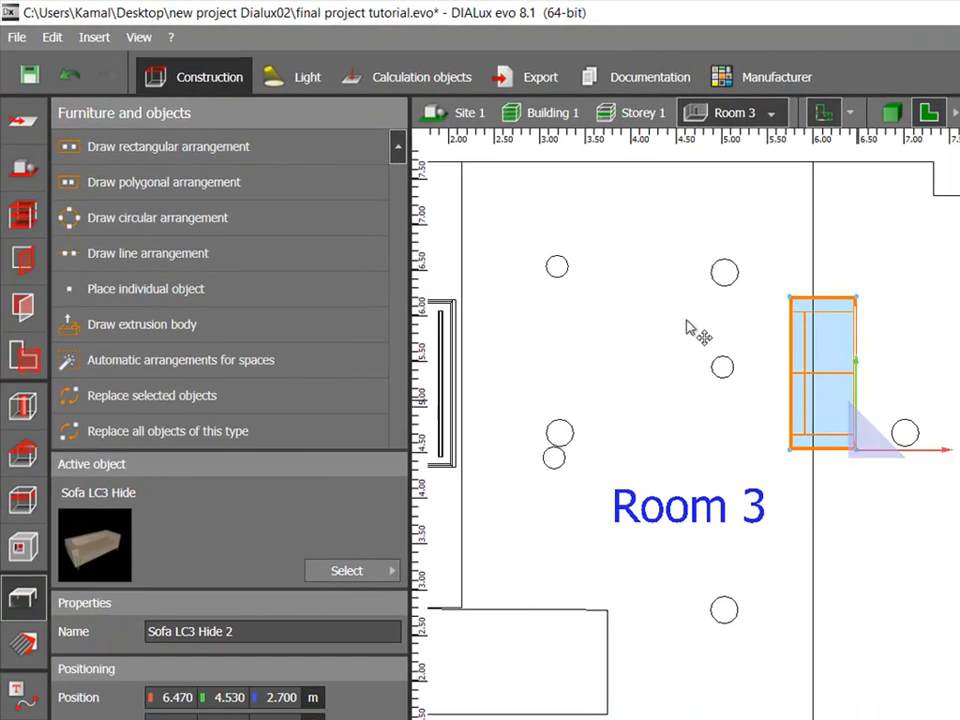
{"action": "left_click_drag", "start_coordinate": [686, 326], "coordinate": [684, 317]}
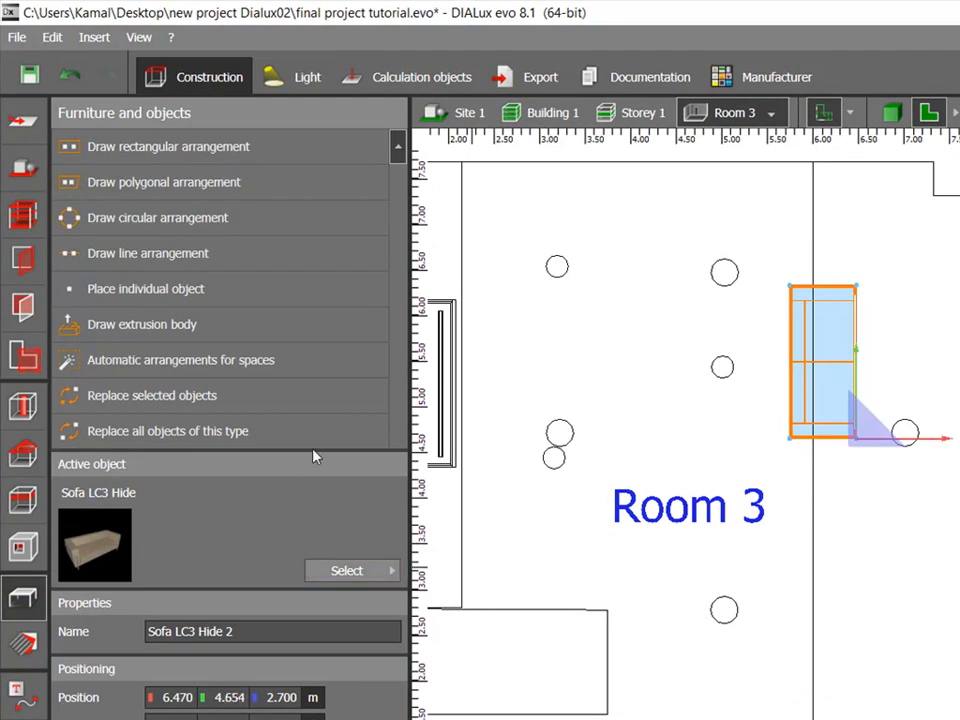
Choose the 120x80 standard table from the object library and place one between the two sofas
{"action": "left_click", "coordinate": [372, 570]}
{"action": "scroll", "coordinate": [513, 286], "scroll_direction": "up", "scroll_amount": 5}
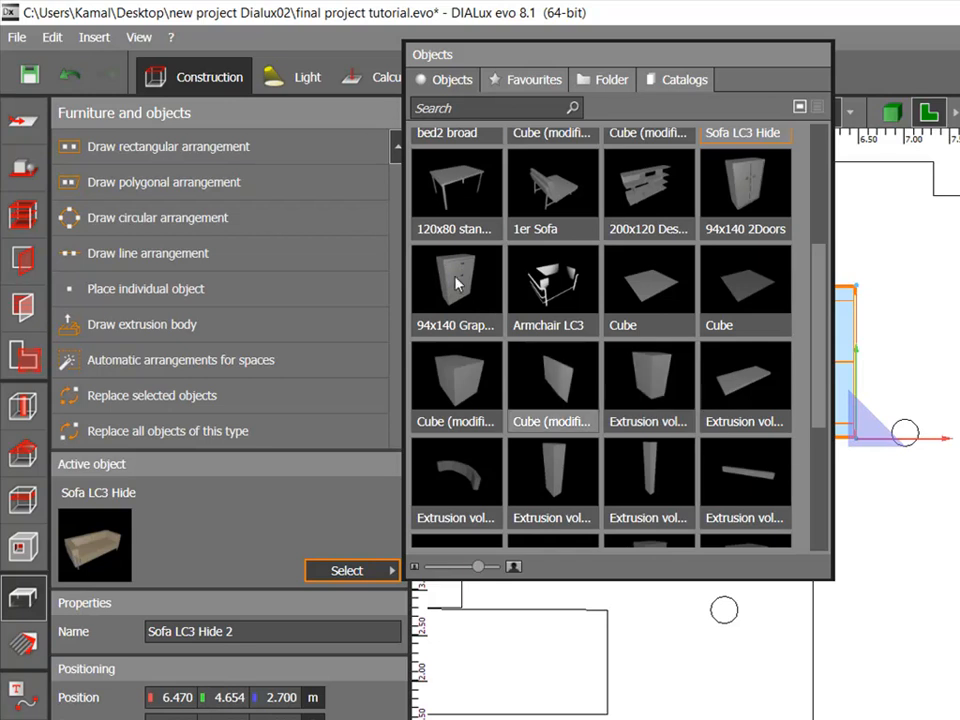
{"action": "left_click", "coordinate": [435, 213]}
{"action": "scroll", "coordinate": [437, 220], "scroll_direction": "down", "scroll_amount": 5}
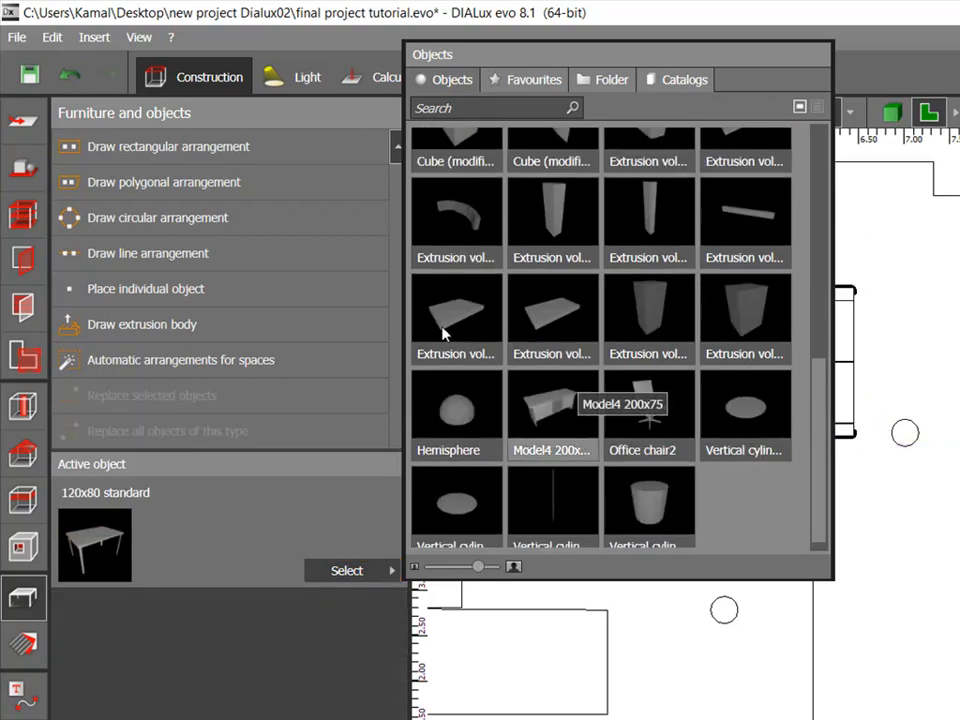
{"action": "scroll", "coordinate": [482, 313], "scroll_direction": "up", "scroll_amount": 4}
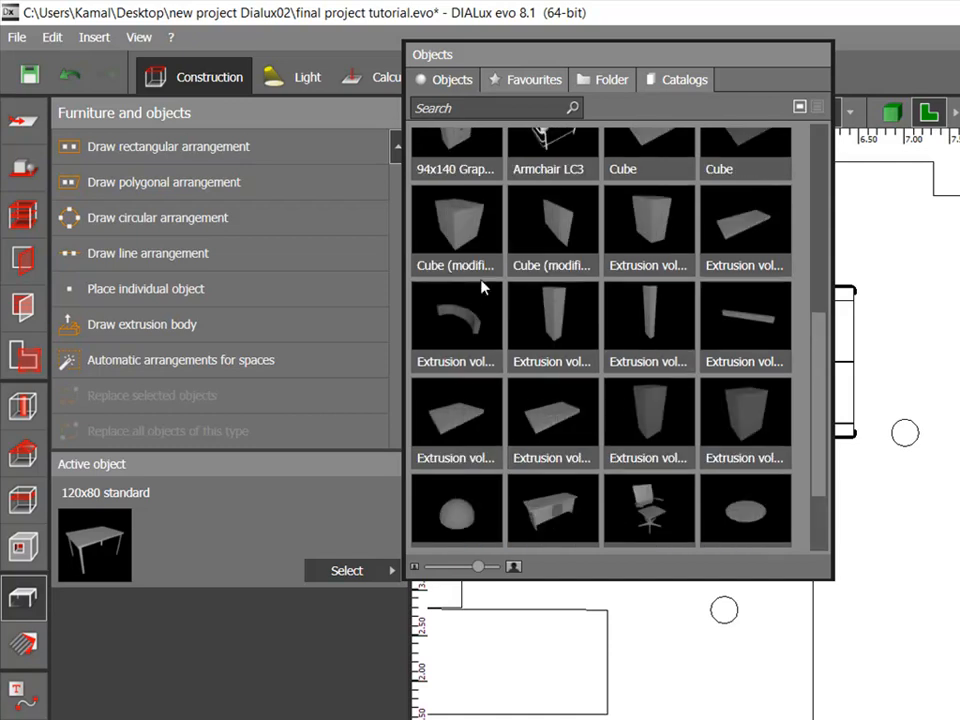
{"action": "scroll", "coordinate": [440, 250], "scroll_direction": "up", "scroll_amount": 1}
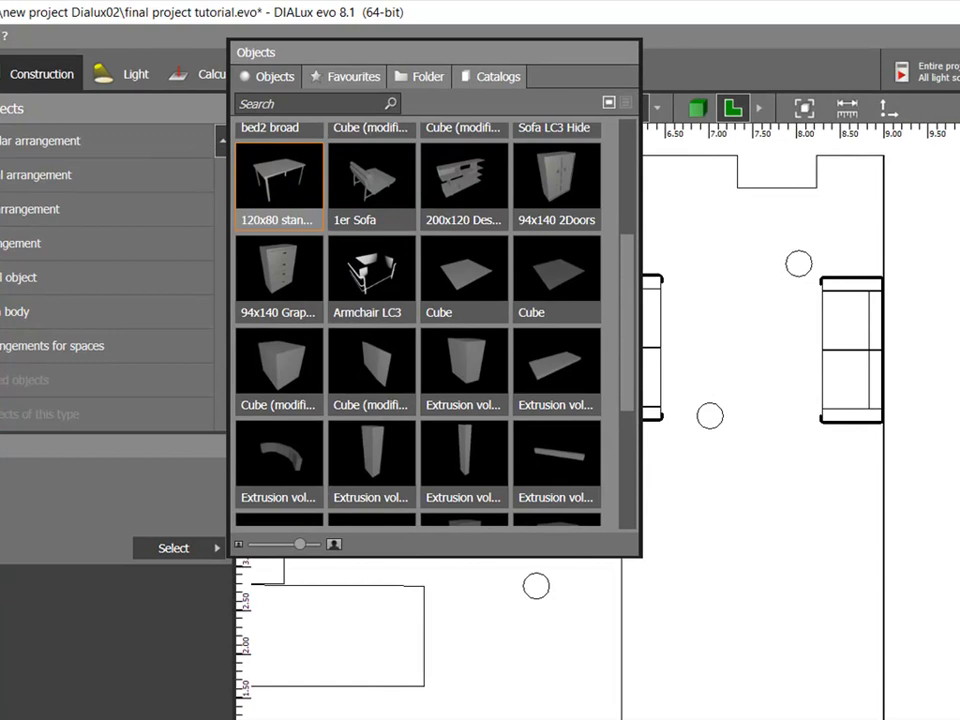
{"action": "left_click", "coordinate": [18, 277]}
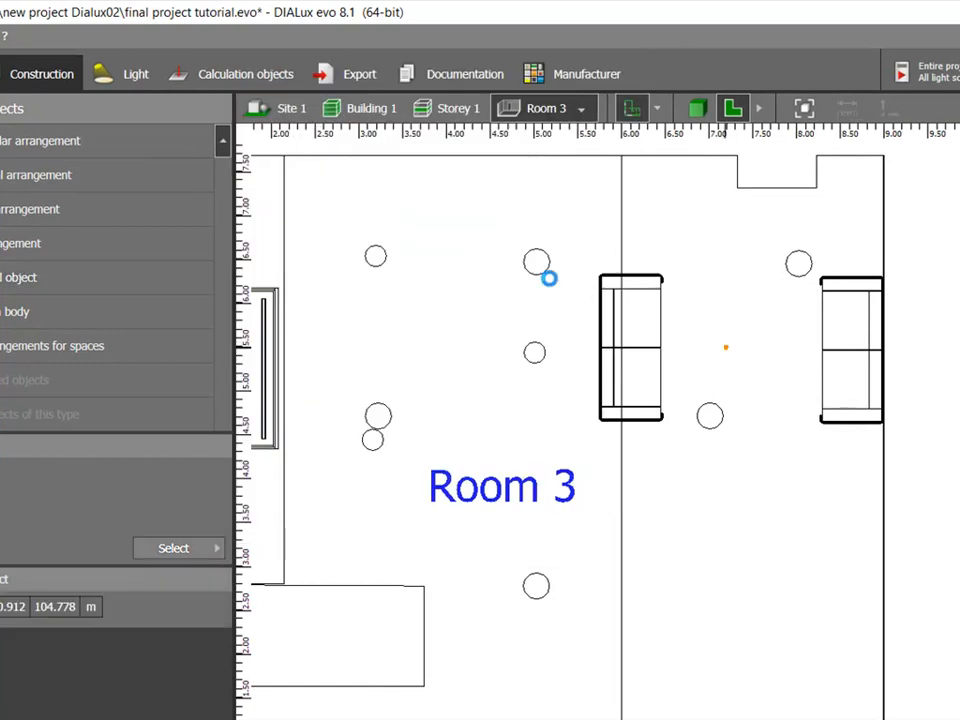
{"action": "scroll", "coordinate": [591, 300], "scroll_direction": "up", "scroll_amount": 3}
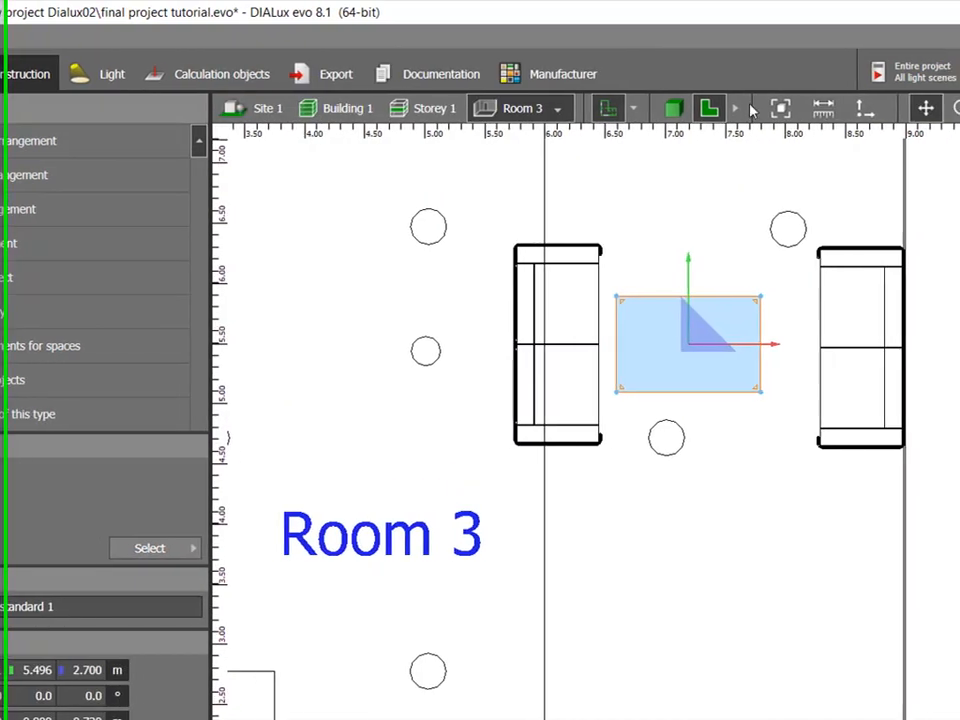
Rotate the table to -90° and centre it between the sofas at X 7.392 m
{"action": "left_click_drag", "start_coordinate": [588, 285], "coordinate": [520, 370]}
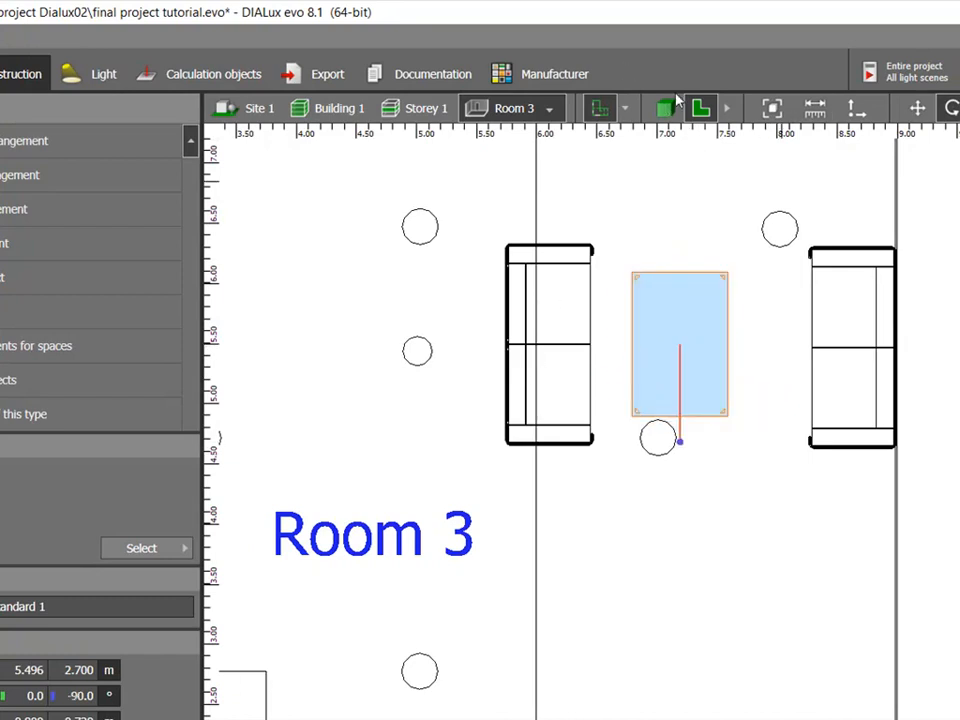
{"action": "left_click", "coordinate": [676, 96]}
{"action": "left_click_drag", "start_coordinate": [551, 278], "coordinate": [569, 277]}
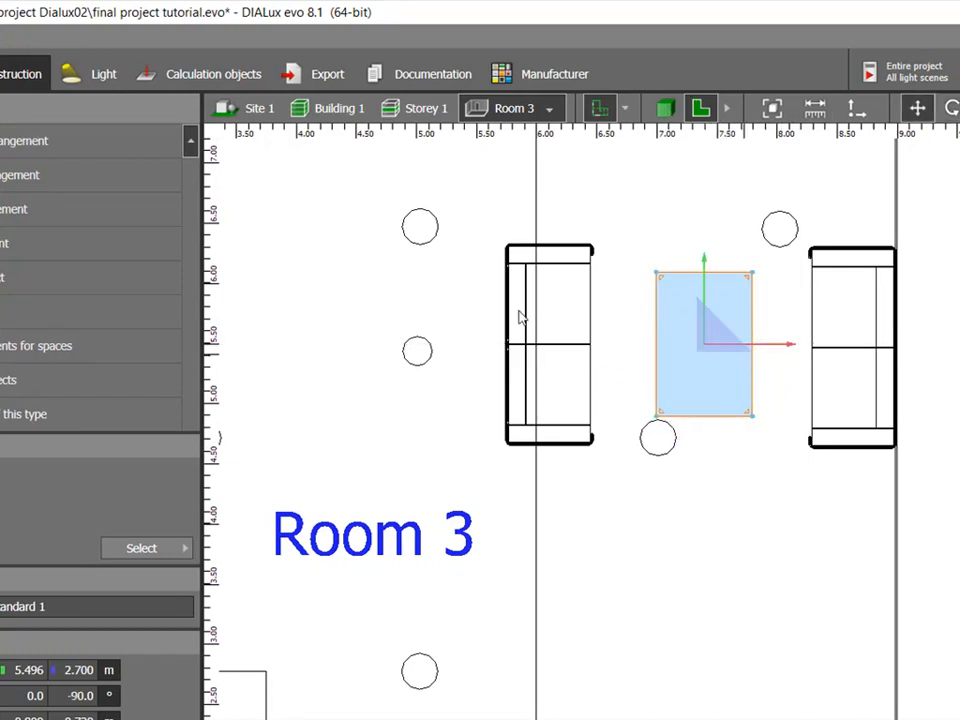
Choose the Armchair LC3 object from the library and place one beyond the table's short end, at X 7.377 m and Y 4.183 m
{"action": "scroll", "coordinate": [493, 332], "scroll_direction": "down", "scroll_amount": 1}
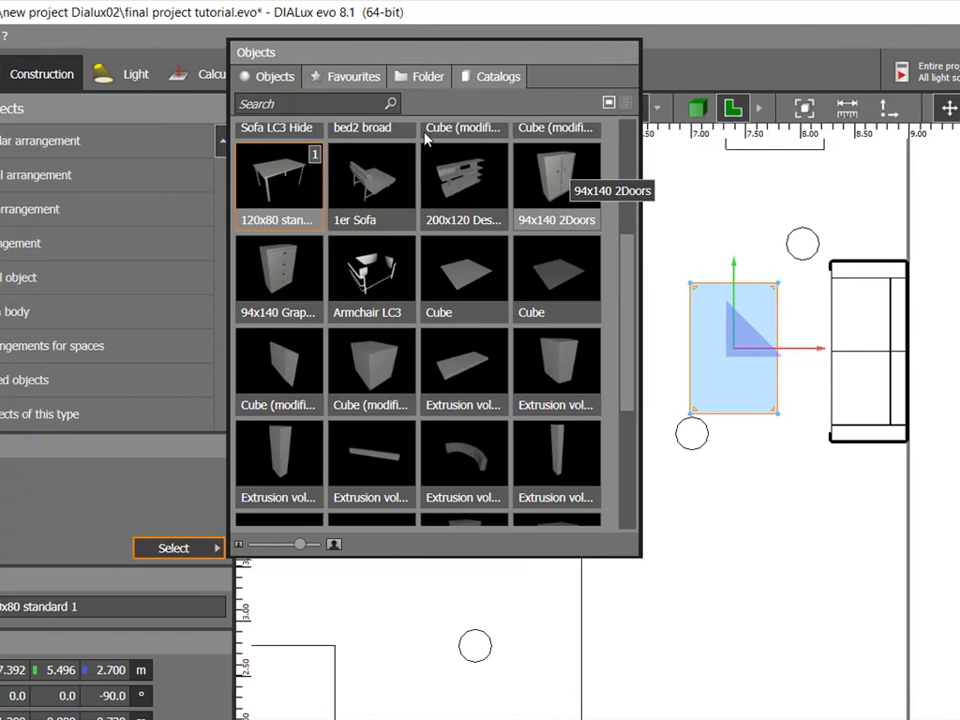
{"action": "scroll", "coordinate": [401, 227], "scroll_direction": "down", "scroll_amount": 2}
{"action": "scroll", "coordinate": [405, 230], "scroll_direction": "up", "scroll_amount": 3}
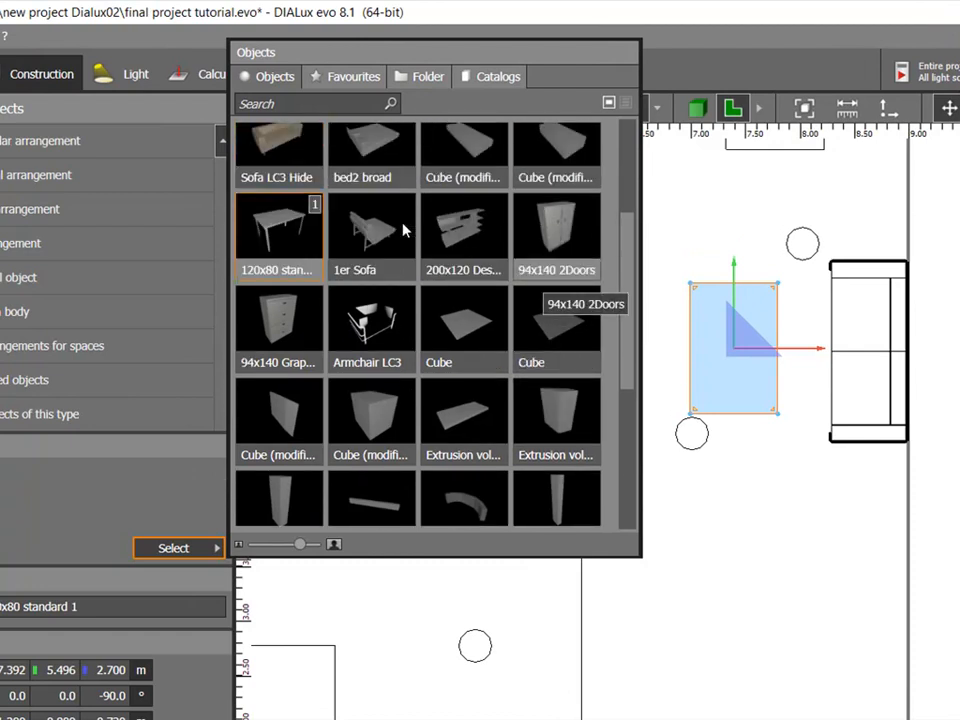
{"action": "scroll", "coordinate": [405, 230], "scroll_direction": "up", "scroll_amount": 1}
{"action": "scroll", "coordinate": [380, 245], "scroll_direction": "up", "scroll_amount": 1}
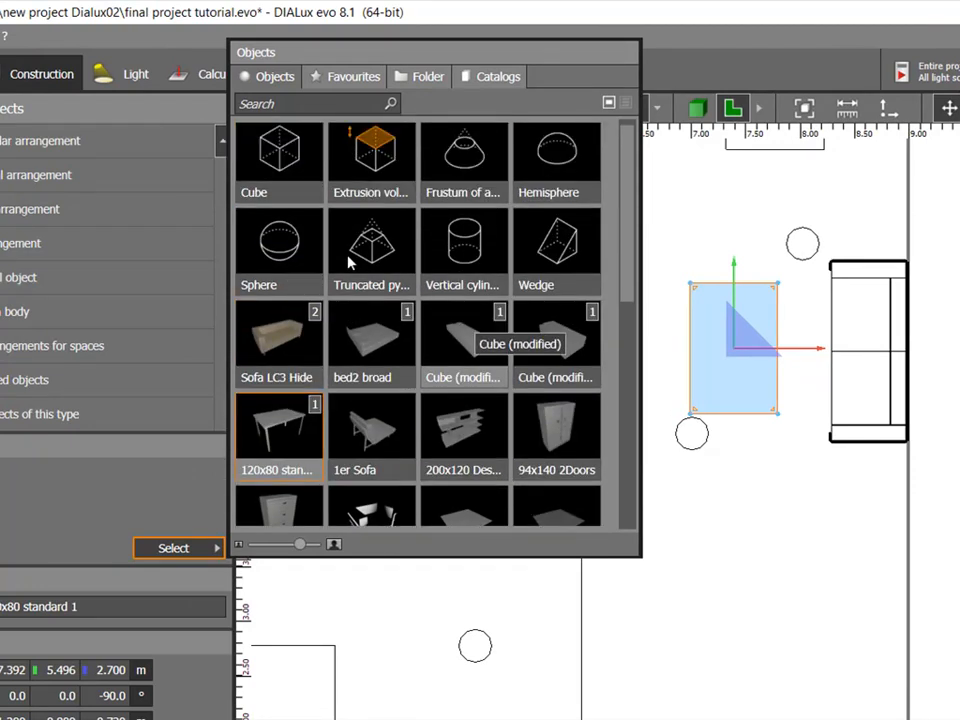
{"action": "scroll", "coordinate": [242, 325], "scroll_direction": "down", "scroll_amount": 1}
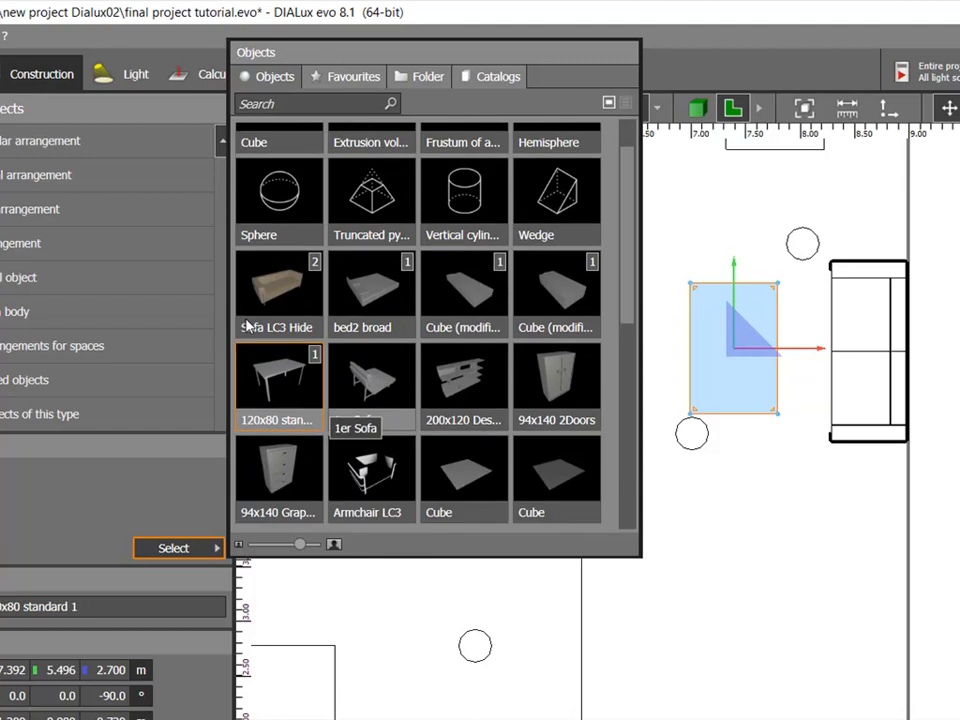
{"action": "scroll", "coordinate": [253, 325], "scroll_direction": "down", "scroll_amount": 1}
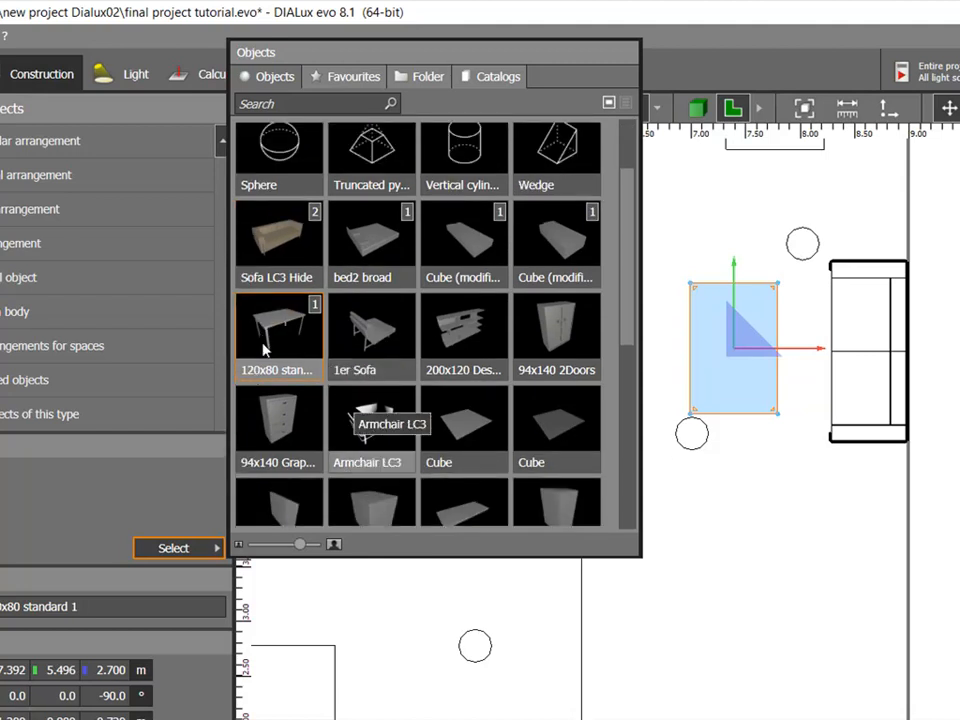
{"action": "left_click", "coordinate": [364, 414]}
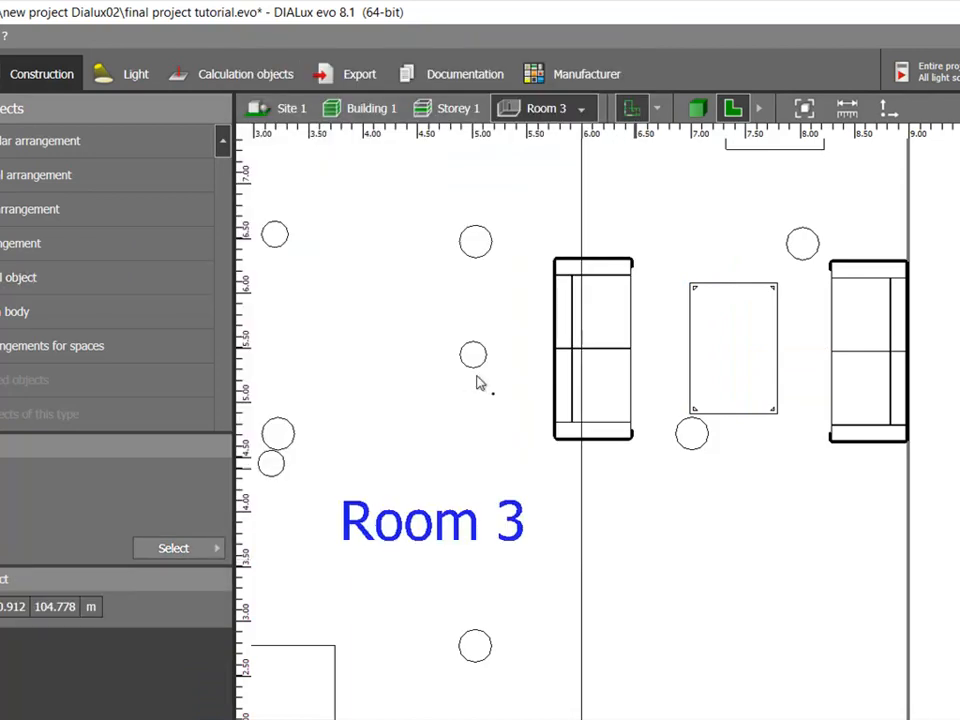
{"action": "scroll", "coordinate": [474, 394], "scroll_direction": "down", "scroll_amount": 3}
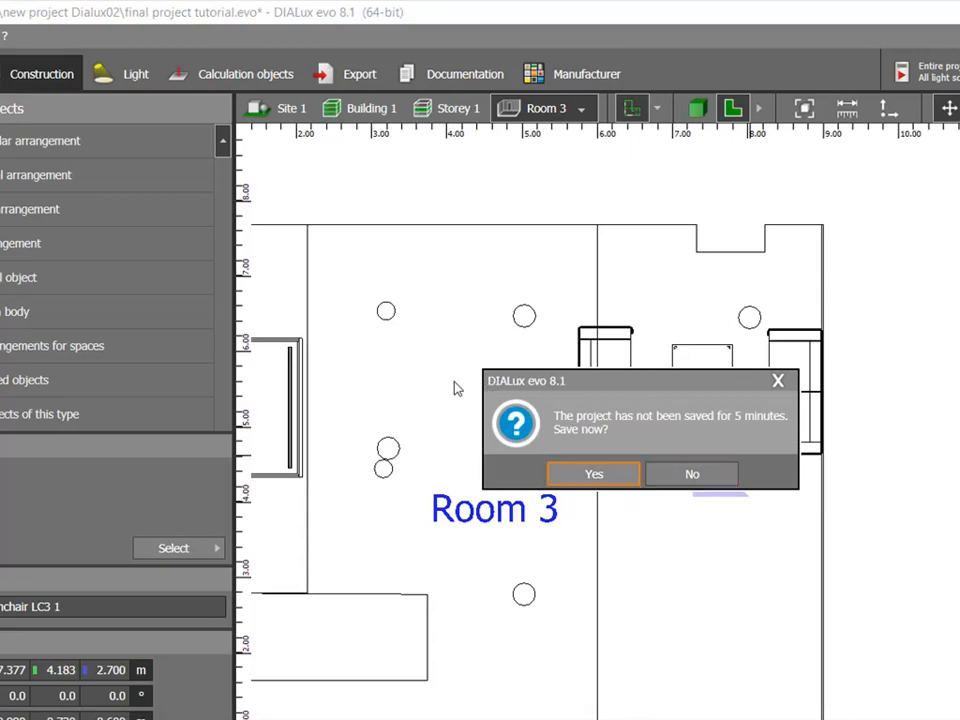
Save the project and move the armchair clear of the adjacent sofa, beyond the table's short end
{"action": "key", "text": "Return"}
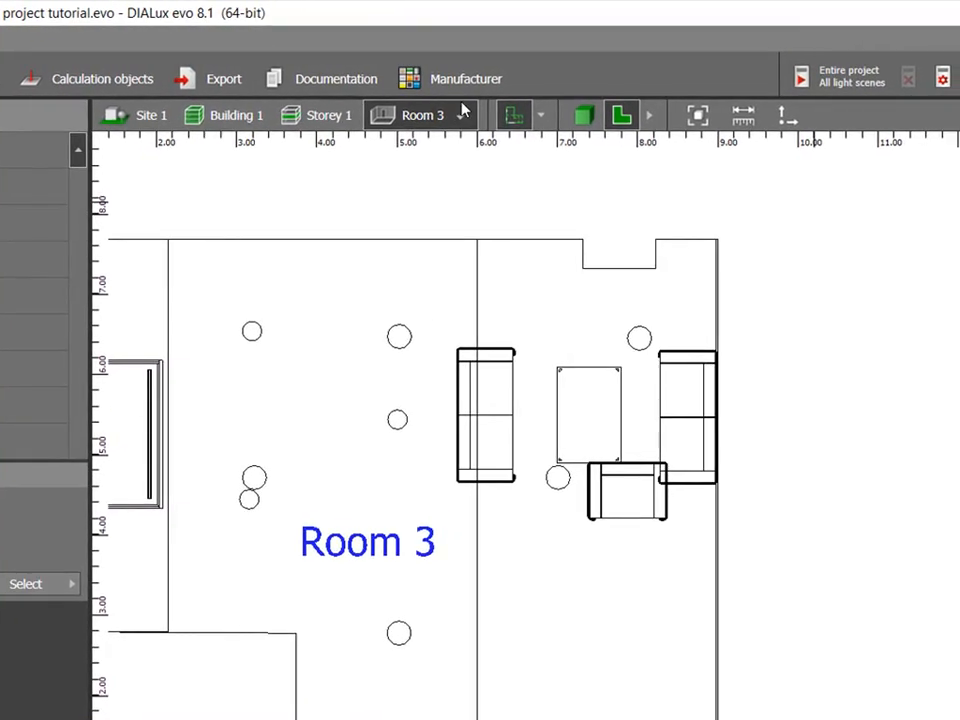
{"action": "left_click", "coordinate": [635, 491]}
{"action": "left_click", "coordinate": [853, 115]}
{"action": "left_click_drag", "start_coordinate": [405, 413], "coordinate": [383, 450]}
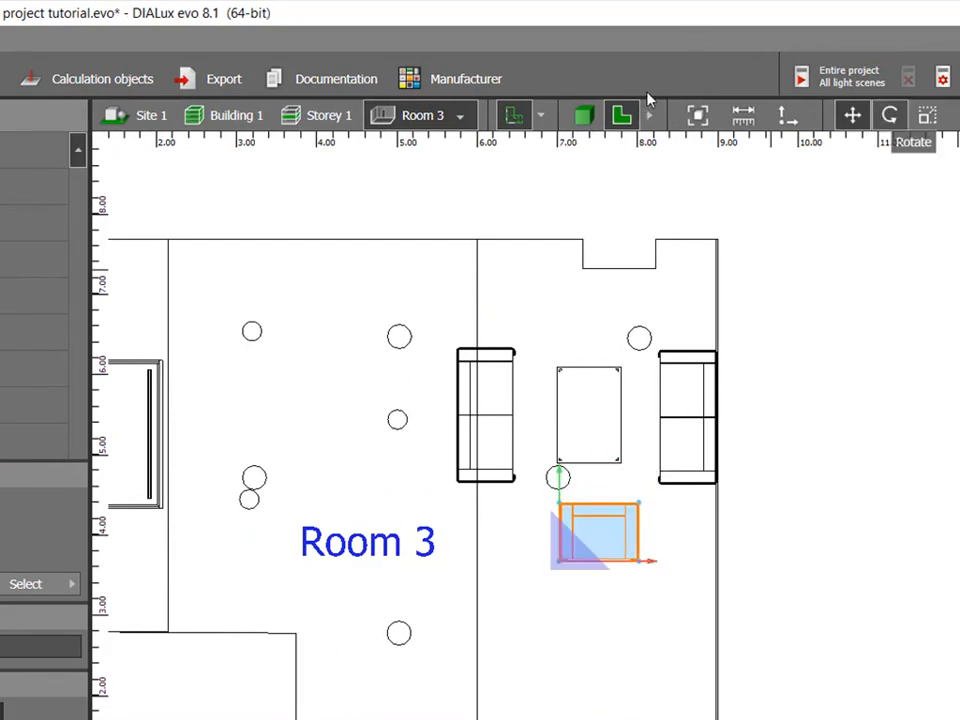
Rotate the armchair to -180° and align it with the table's short end at Y 4.194 m
{"action": "left_click", "coordinate": [890, 115]}
{"action": "left_click_drag", "start_coordinate": [465, 458], "coordinate": [313, 465]}
{"action": "left_click", "coordinate": [852, 115]}
{"action": "left_click_drag", "start_coordinate": [429, 461], "coordinate": [452, 390]}
Duplicate the armchair, rotate the copy 180° and place it beyond the table's opposite short end, facing the first armchair
{"action": "key", "text": "ctrl+c"}
{"action": "key", "text": "ctrl+v"}
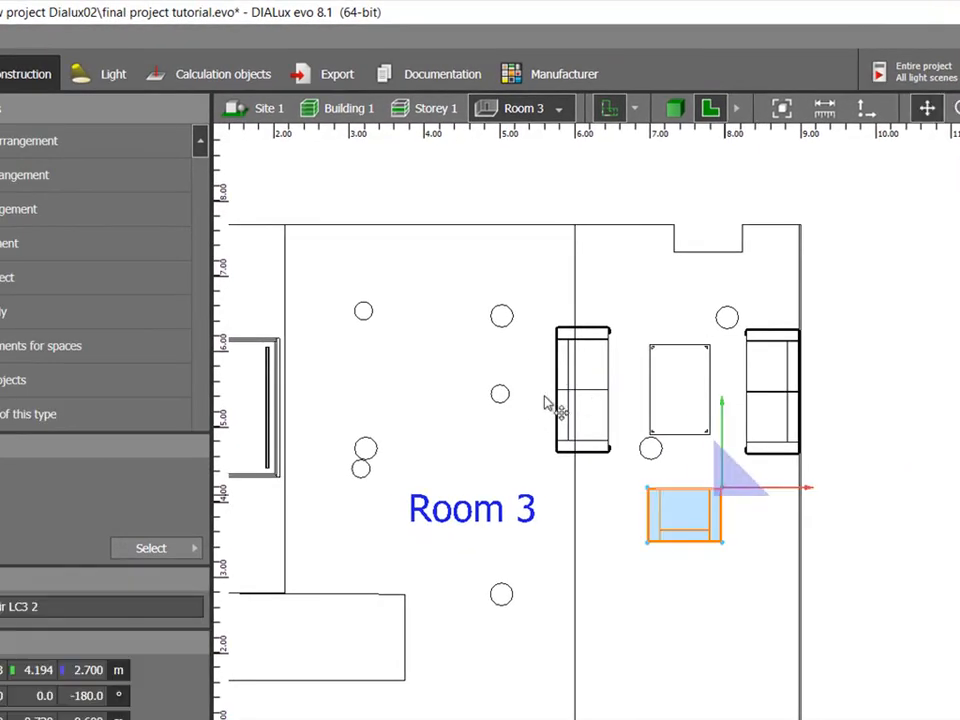
{"action": "left_click_drag", "start_coordinate": [544, 401], "coordinate": [535, 221]}
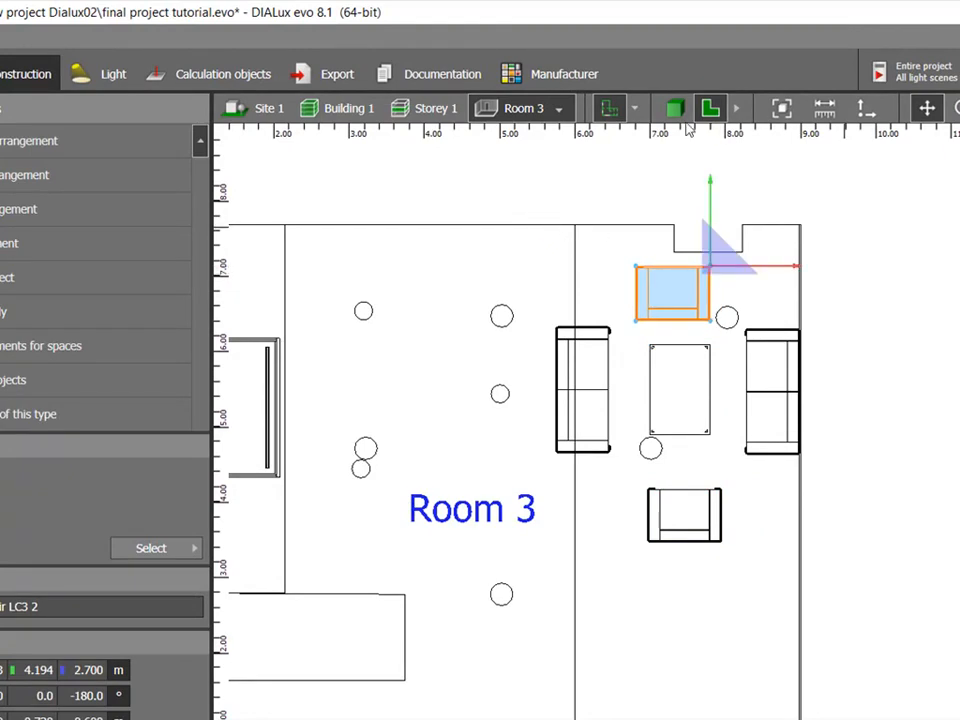
{"action": "left_click", "coordinate": [956, 108]}
{"action": "left_click_drag", "start_coordinate": [453, 212], "coordinate": [609, 221]}
{"action": "left_click_drag", "start_coordinate": [511, 222], "coordinate": [512, 213]}
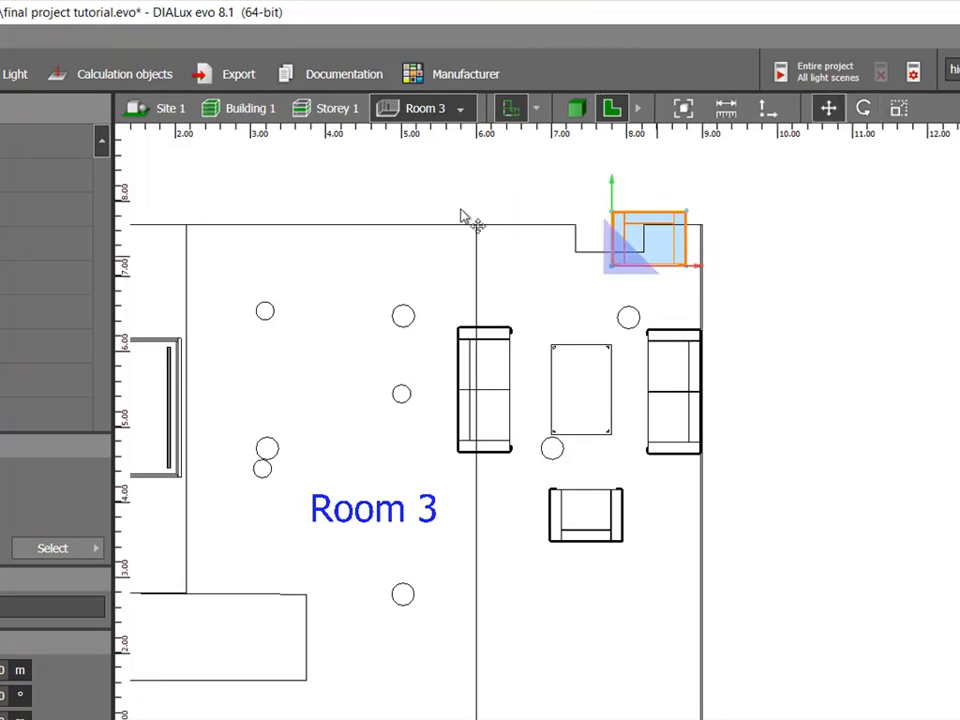
{"action": "left_click_drag", "start_coordinate": [439, 214], "coordinate": [377, 253]}
Select the bed, both sofas, the table and both armchairs together and lower them to the floor at height 0.000 m
{"action": "scroll", "coordinate": [333, 433], "scroll_direction": "down", "scroll_amount": 2}
{"action": "scroll", "coordinate": [335, 440], "scroll_direction": "down", "scroll_amount": 2}
{"action": "scroll", "coordinate": [336, 446], "scroll_direction": "up", "scroll_amount": 2}
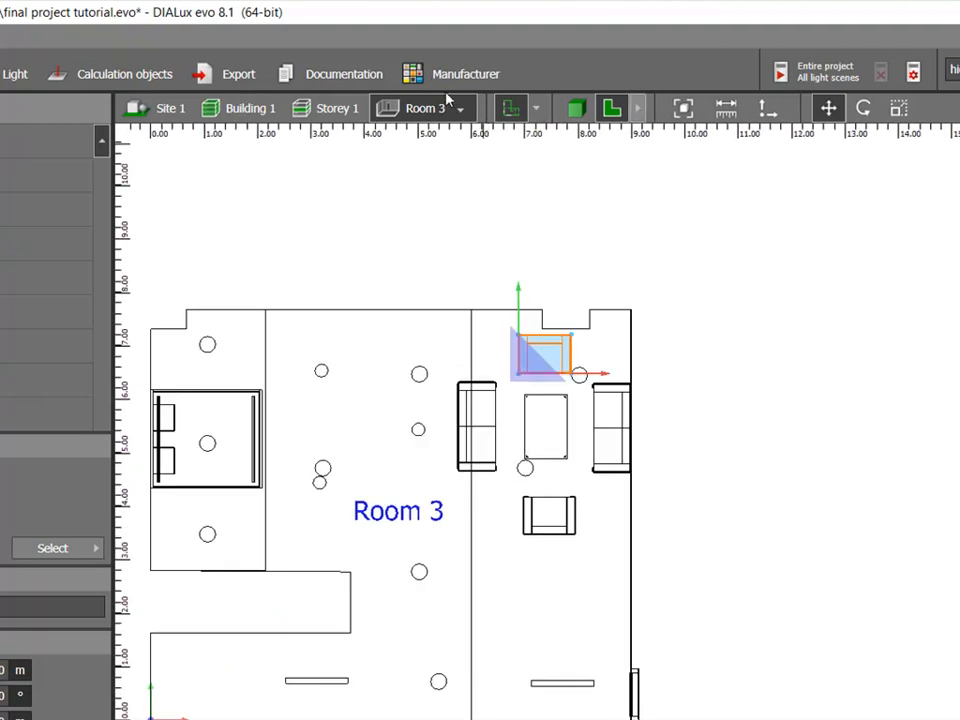
{"action": "left_click", "coordinate": [577, 108]}
{"action": "scroll", "coordinate": [460, 312], "scroll_direction": "down", "scroll_amount": 4}
{"action": "right_click_drag", "start_coordinate": [366, 345], "coordinate": [318, 355]}
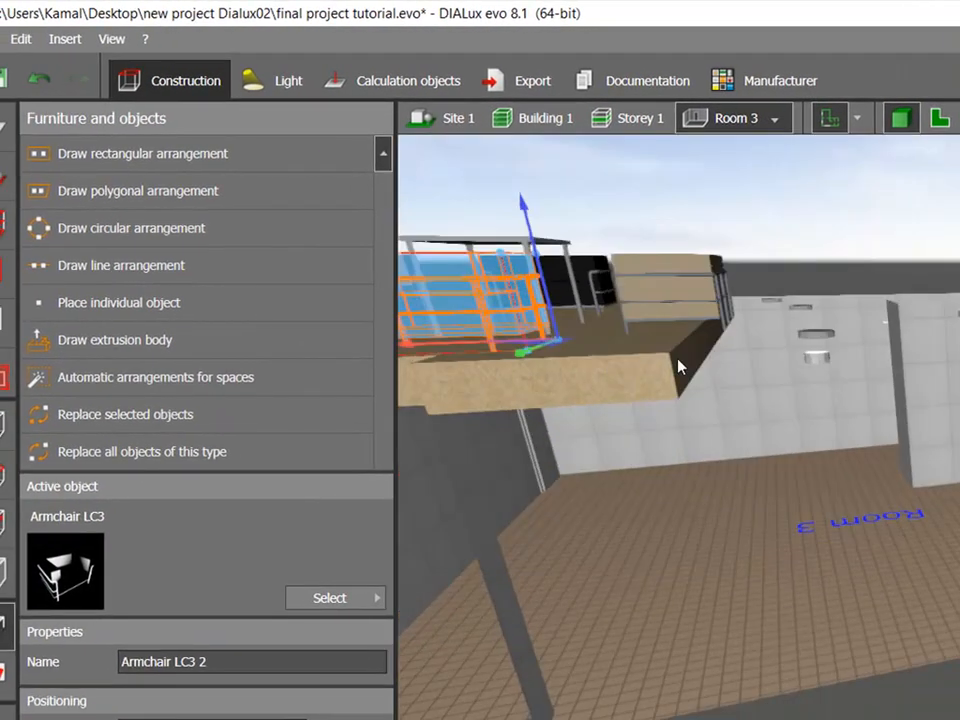
{"action": "scroll", "coordinate": [375, 335], "scroll_direction": "down", "scroll_amount": 2}
{"action": "scroll", "coordinate": [434, 332], "scroll_direction": "up", "scroll_amount": 2}
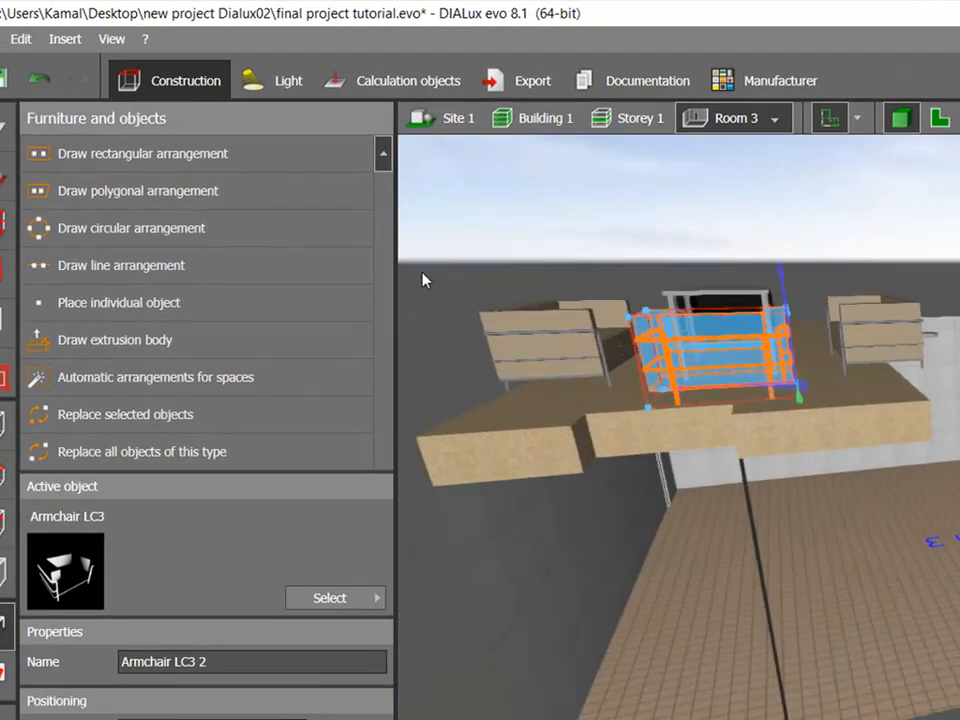
{"action": "scroll", "coordinate": [425, 280], "scroll_direction": "down", "scroll_amount": 2}
{"action": "right_click_drag", "start_coordinate": [553, 452], "coordinate": [695, 503]}
{"action": "left_click", "coordinate": [628, 400], "text": "ctrl"}
{"action": "left_click", "coordinate": [570, 364], "text": "ctrl"}
{"action": "left_click", "coordinate": [712, 372], "text": "ctrl"}
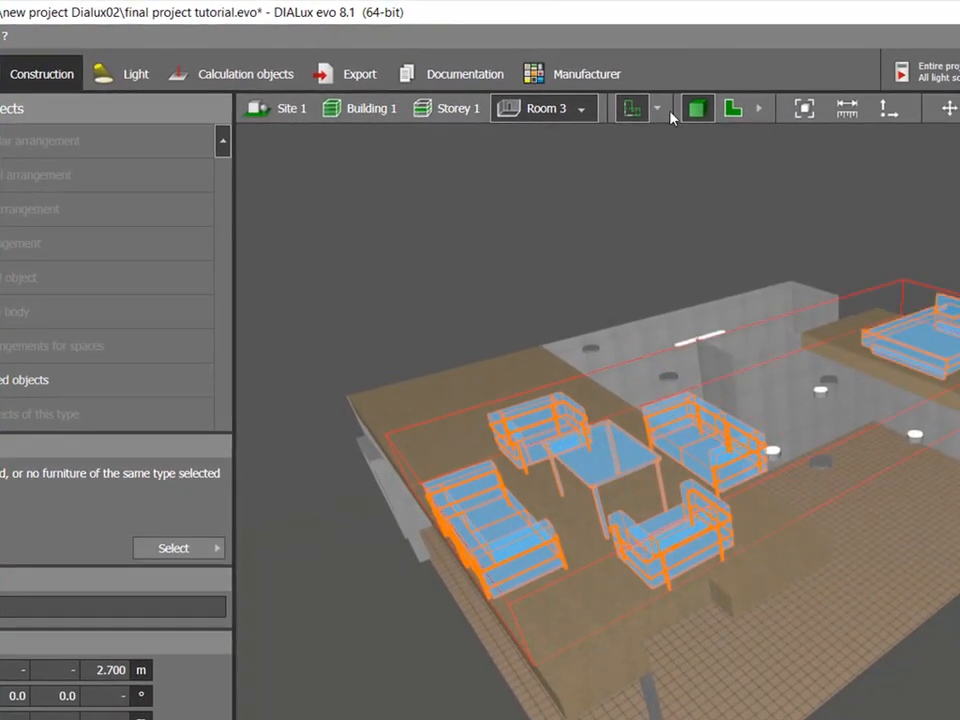
{"action": "left_click", "coordinate": [733, 108]}
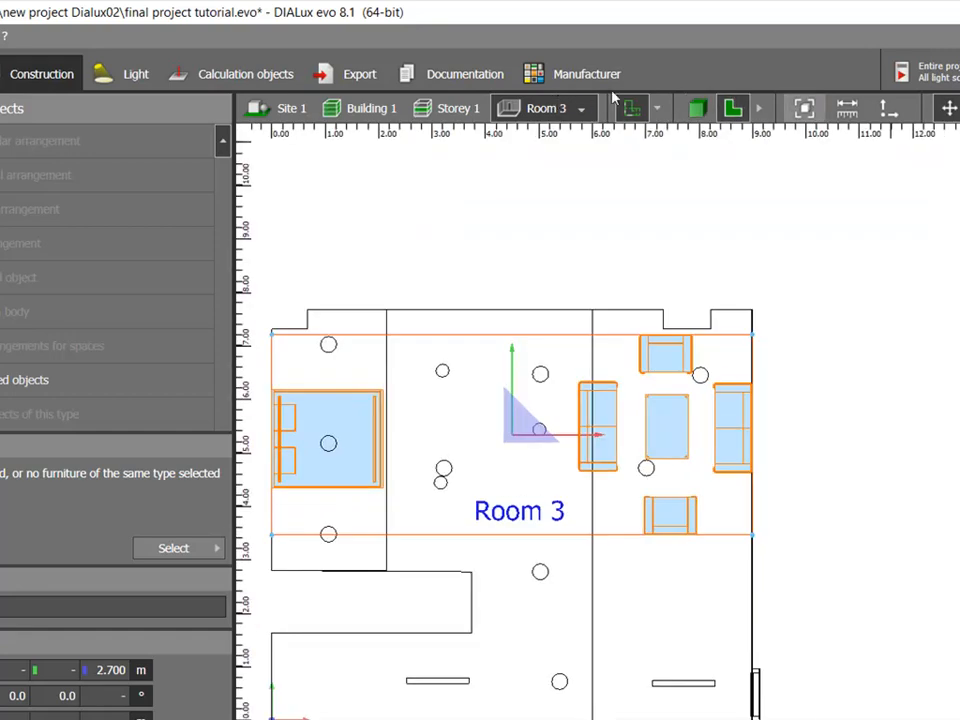
{"action": "left_click", "coordinate": [759, 108]}
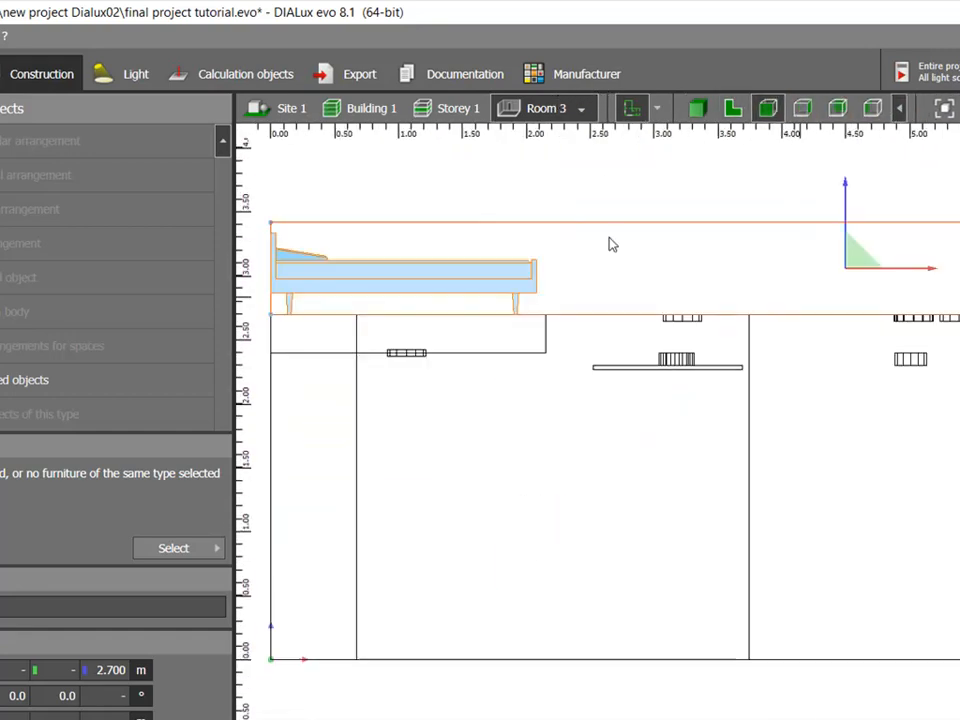
{"action": "left_click_drag", "start_coordinate": [630, 195], "coordinate": [633, 368]}
Inspect the furniture's placement on the room floor in 3D, from the seating area across to the bed
{"action": "scroll", "coordinate": [861, 405], "scroll_direction": "up", "scroll_amount": 6}
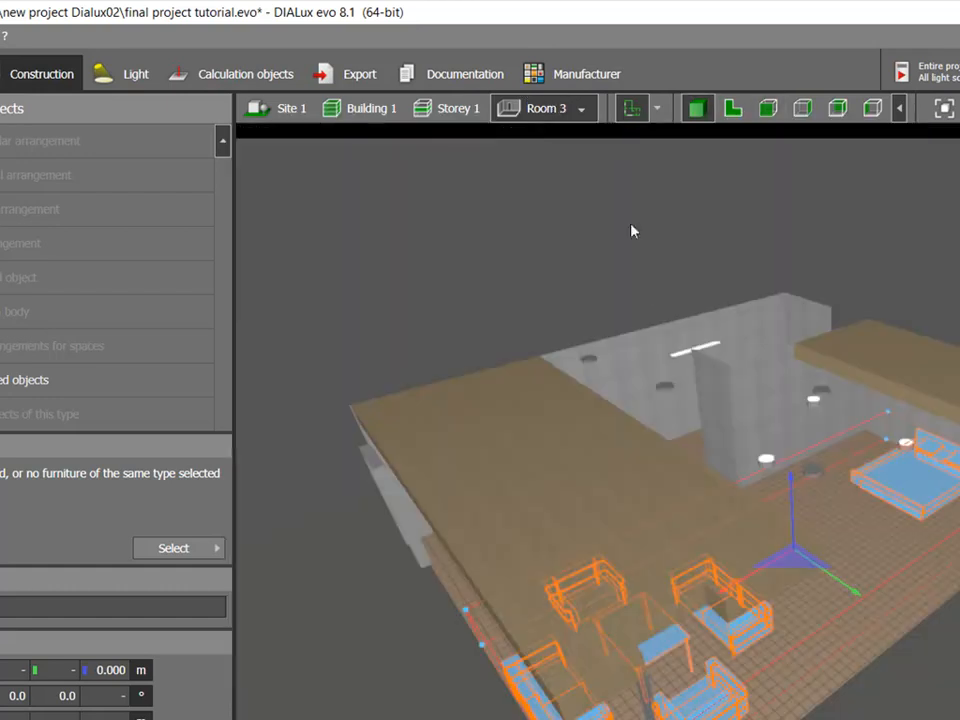
{"action": "scroll", "coordinate": [731, 415], "scroll_direction": "down", "scroll_amount": 3}
{"action": "right_click_drag", "start_coordinate": [778, 412], "coordinate": [697, 374]}
{"action": "scroll", "coordinate": [699, 375], "scroll_direction": "up", "scroll_amount": 5}
{"action": "left_click", "coordinate": [950, 416]}
{"action": "right_click_drag", "start_coordinate": [620, 430], "coordinate": [529, 360]}
{"action": "scroll", "coordinate": [553, 384], "scroll_direction": "up", "scroll_amount": 3}
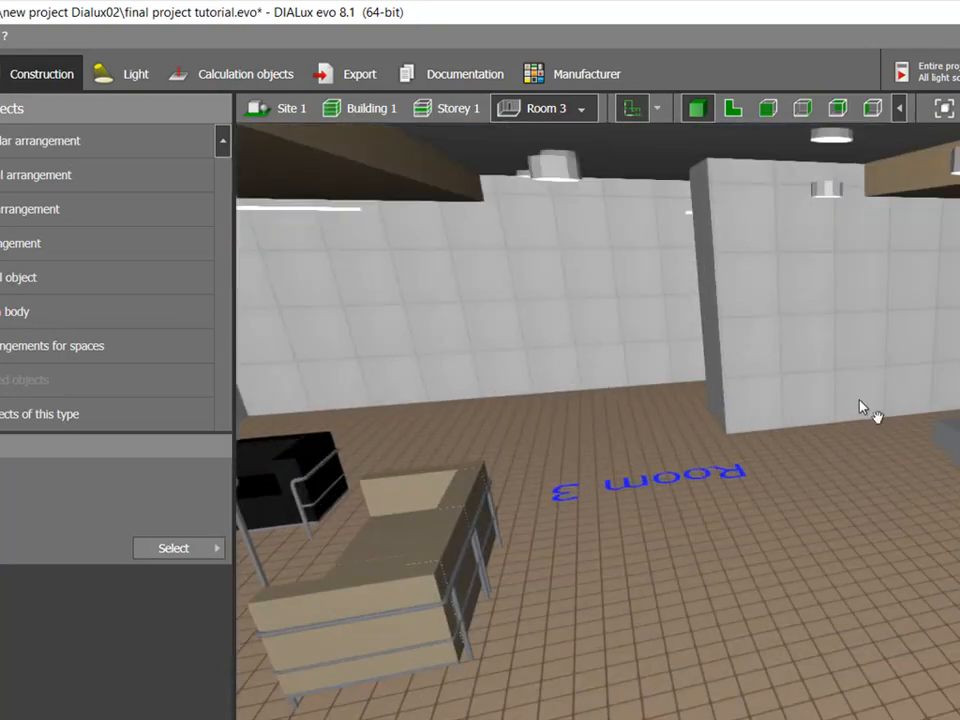
{"action": "right_click_drag", "start_coordinate": [868, 407], "coordinate": [703, 444]}
{"action": "scroll", "coordinate": [644, 465], "scroll_direction": "up", "scroll_amount": 3}
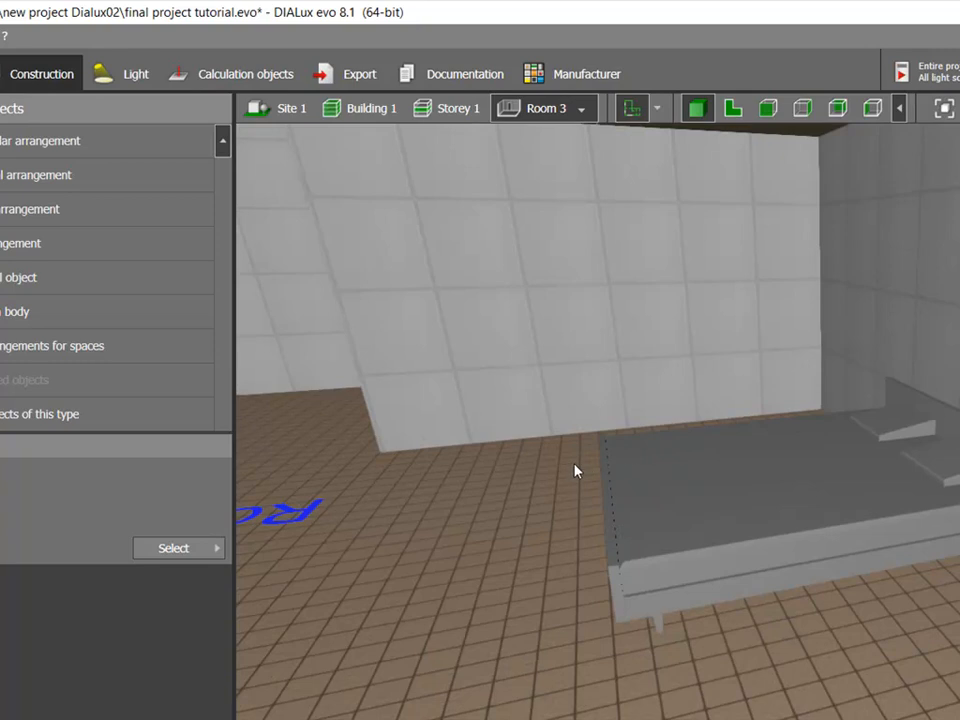
Browse the colour catalog's groups and apply 9011(Graphite black) from 9xxx Black/White to the bed's mattress
{"action": "left_click", "coordinate": [698, 481]}
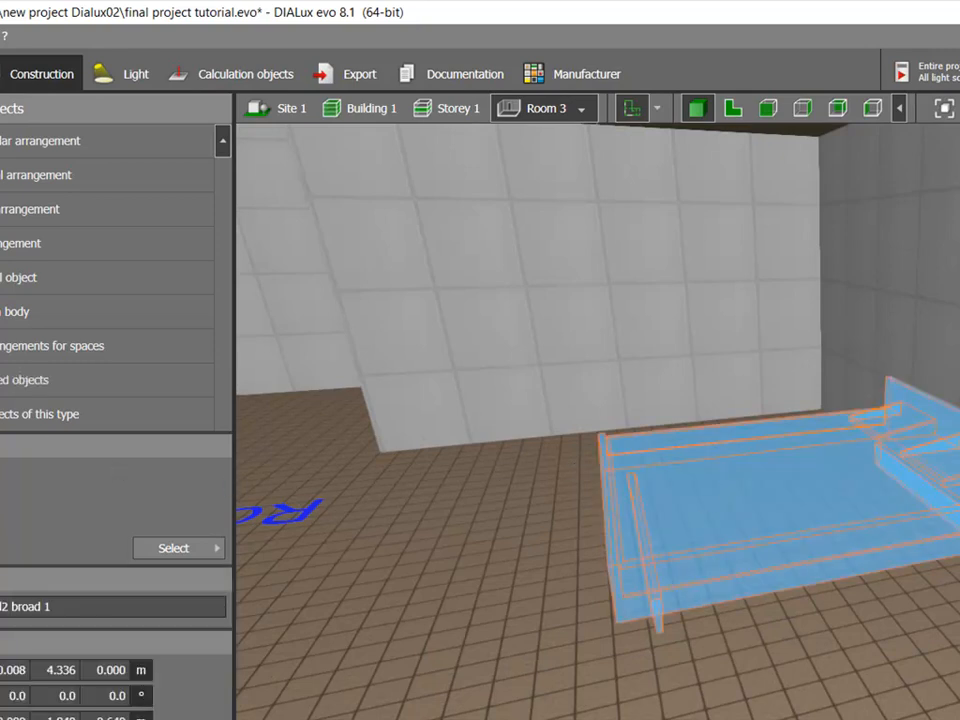
{"action": "left_click", "coordinate": [178, 544]}
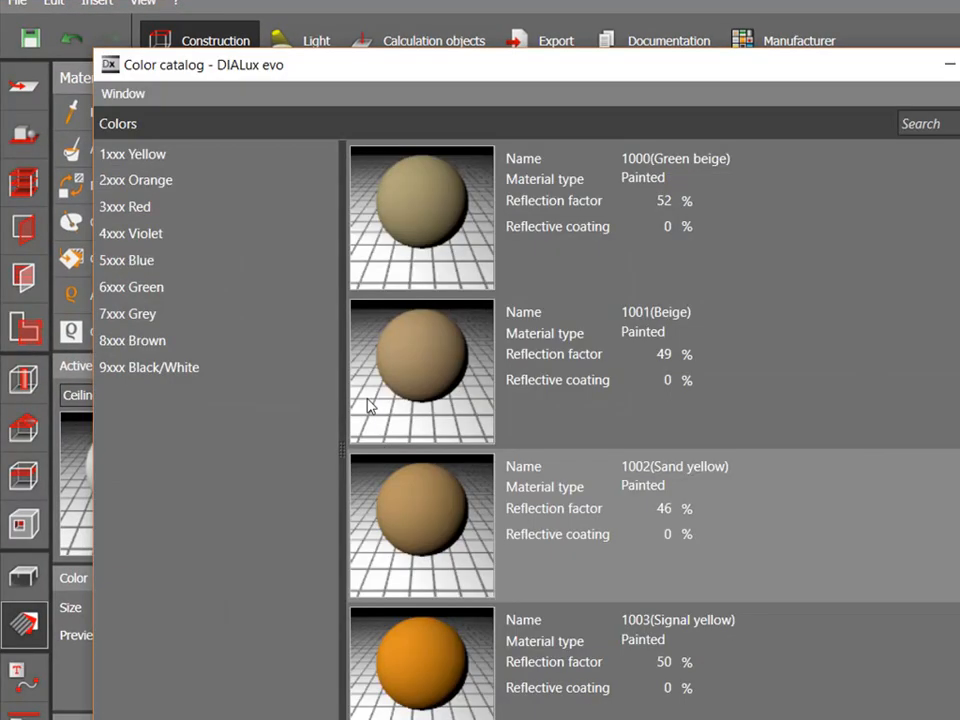
{"action": "left_click", "coordinate": [127, 153]}
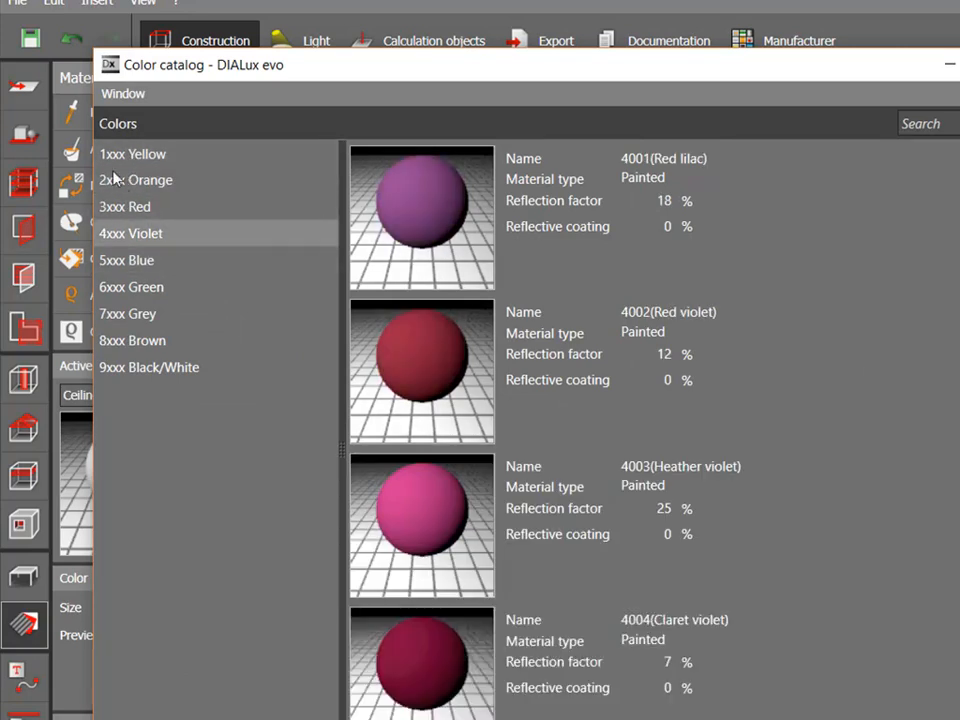
{"action": "left_click", "coordinate": [121, 207]}
{"action": "left_click", "coordinate": [122, 260]}
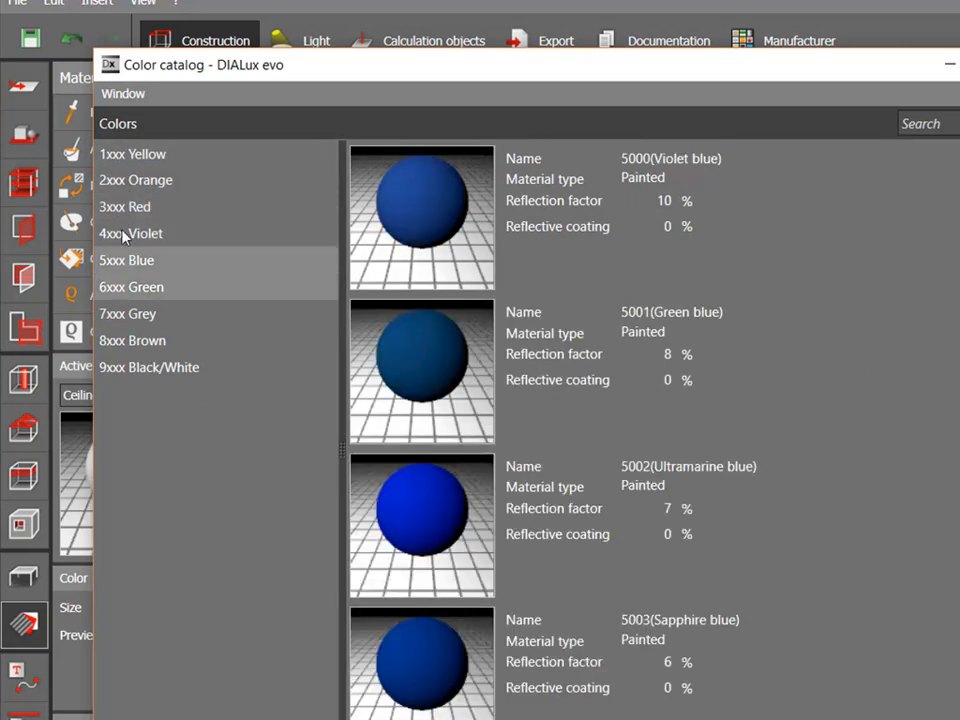
{"action": "left_click", "coordinate": [118, 314]}
{"action": "left_click", "coordinate": [125, 340]}
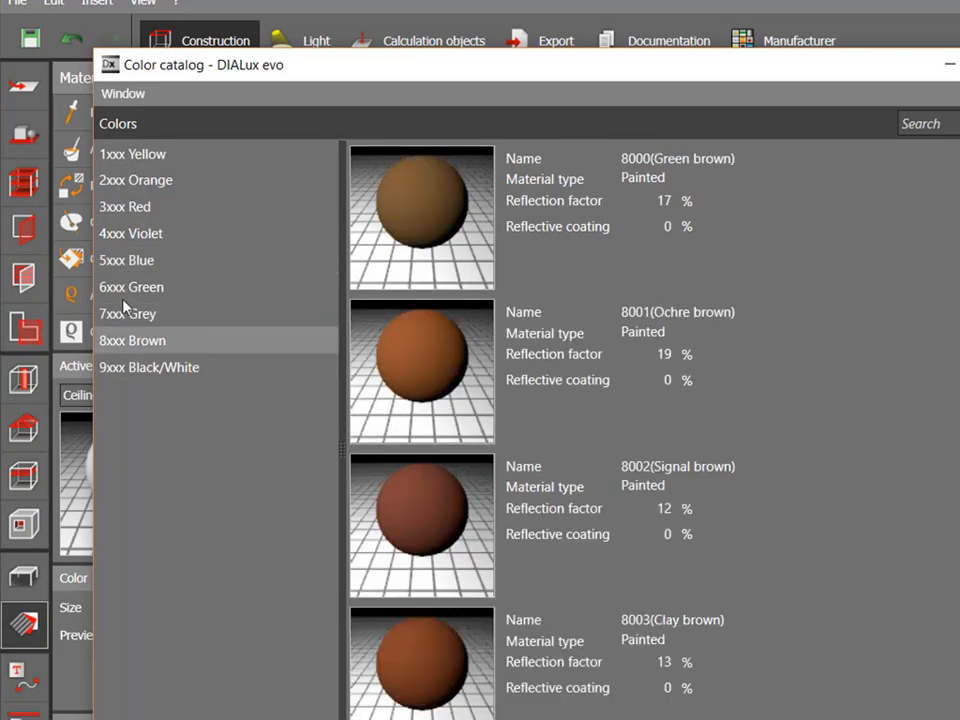
{"action": "left_click", "coordinate": [125, 367]}
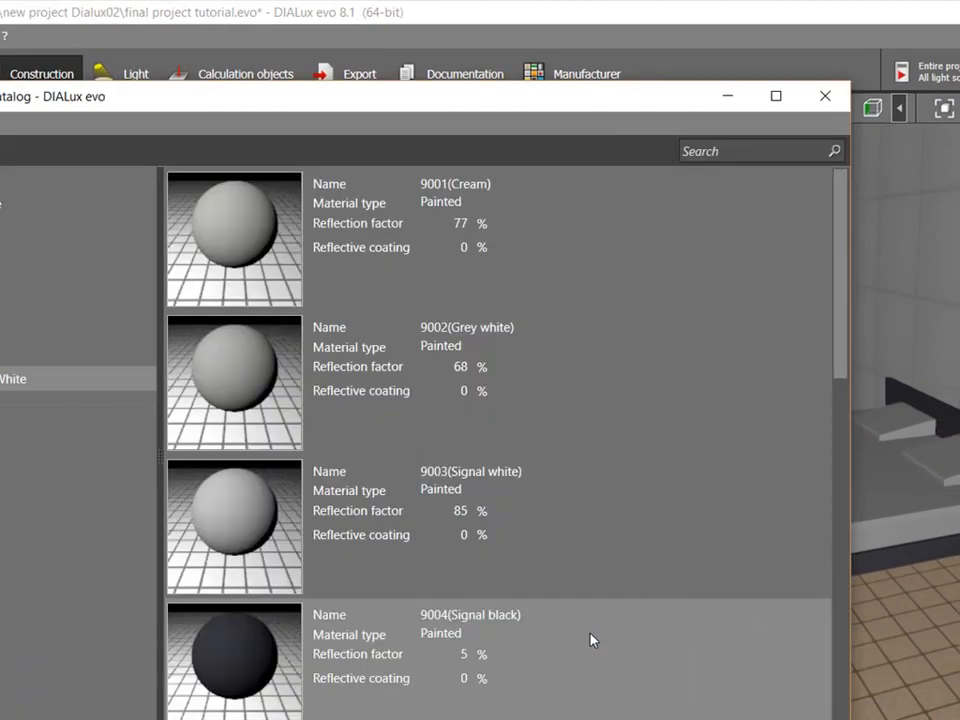
{"action": "scroll", "coordinate": [257, 411], "scroll_direction": "down", "scroll_amount": 5}
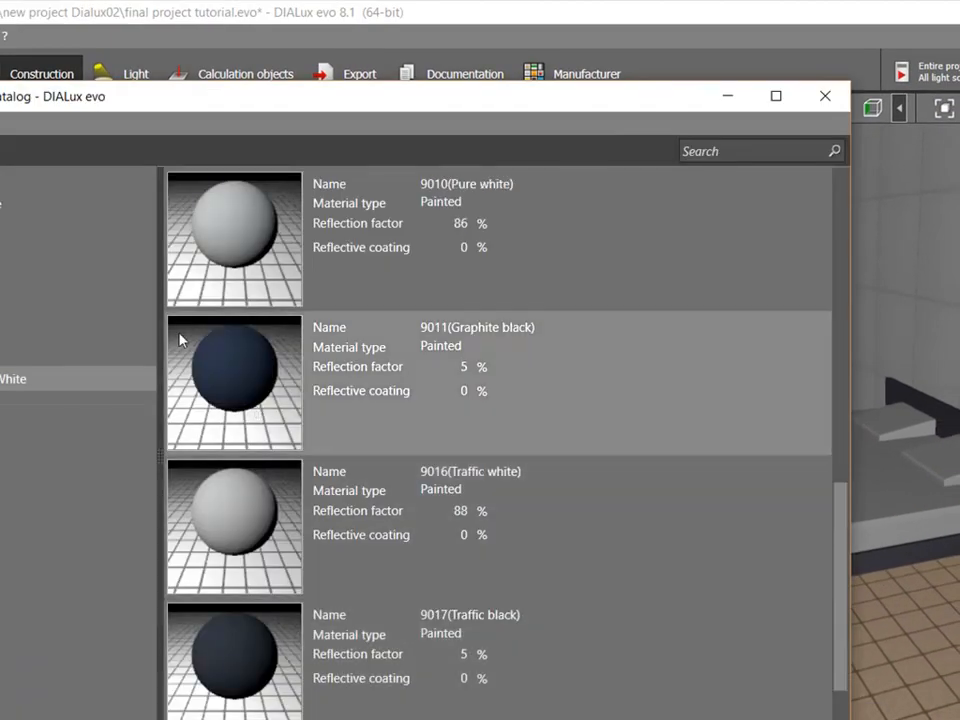
{"action": "double_click", "coordinate": [718, 411]}
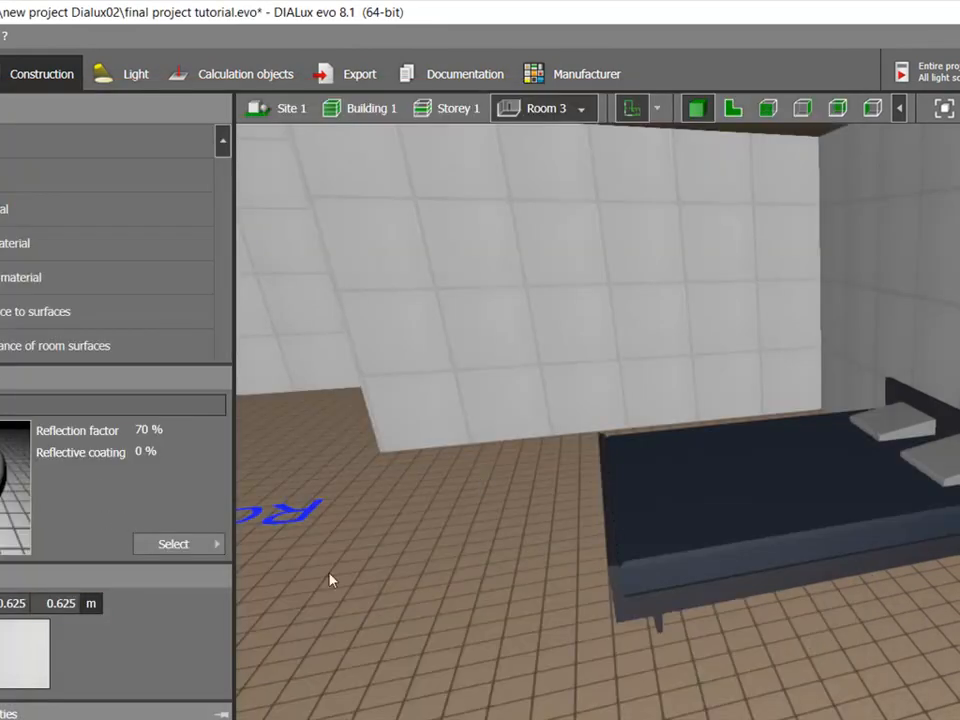
{"action": "left_click", "coordinate": [727, 452]}
Examine the sofas, armchairs and table in the seating area from several angles in 3D
{"action": "scroll", "coordinate": [424, 474], "scroll_direction": "down", "scroll_amount": 3}
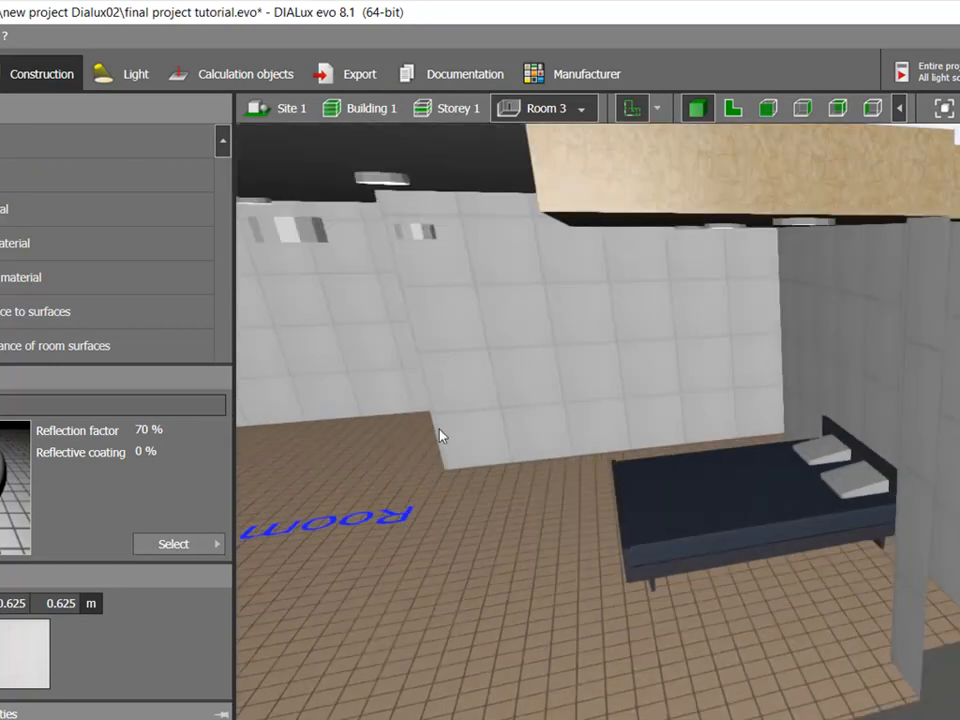
{"action": "scroll", "coordinate": [439, 476], "scroll_direction": "down", "scroll_amount": 5}
{"action": "middle_click_drag", "start_coordinate": [386, 442], "coordinate": [510, 506]}
{"action": "scroll", "coordinate": [475, 478], "scroll_direction": "up", "scroll_amount": 3}
{"action": "scroll", "coordinate": [460, 360], "scroll_direction": "up", "scroll_amount": 5}
{"action": "right_click_drag", "start_coordinate": [472, 345], "coordinate": [420, 431]}
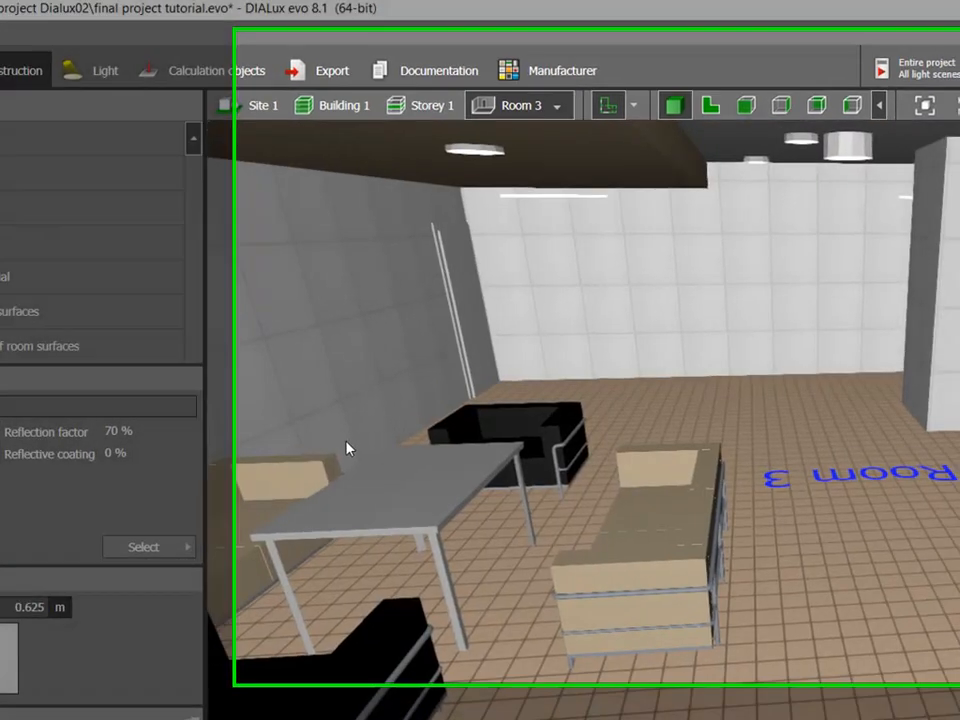
{"action": "right_click_drag", "start_coordinate": [346, 442], "coordinate": [407, 460]}
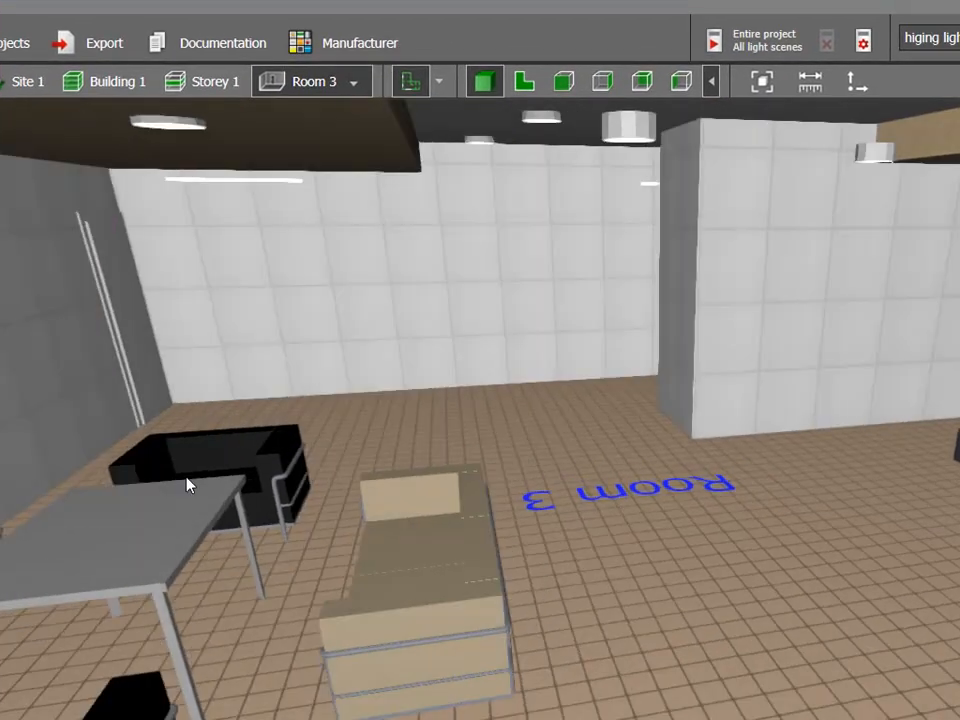
{"action": "middle_click_drag", "start_coordinate": [407, 460], "coordinate": [667, 454]}
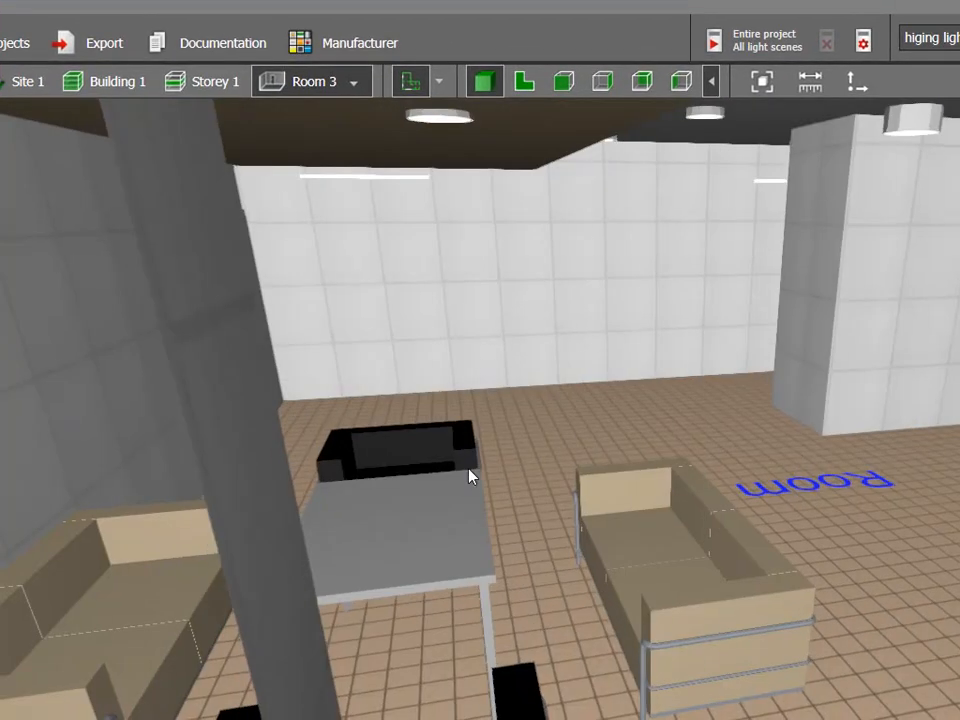
{"action": "right_click_drag", "start_coordinate": [469, 469], "coordinate": [125, 493]}
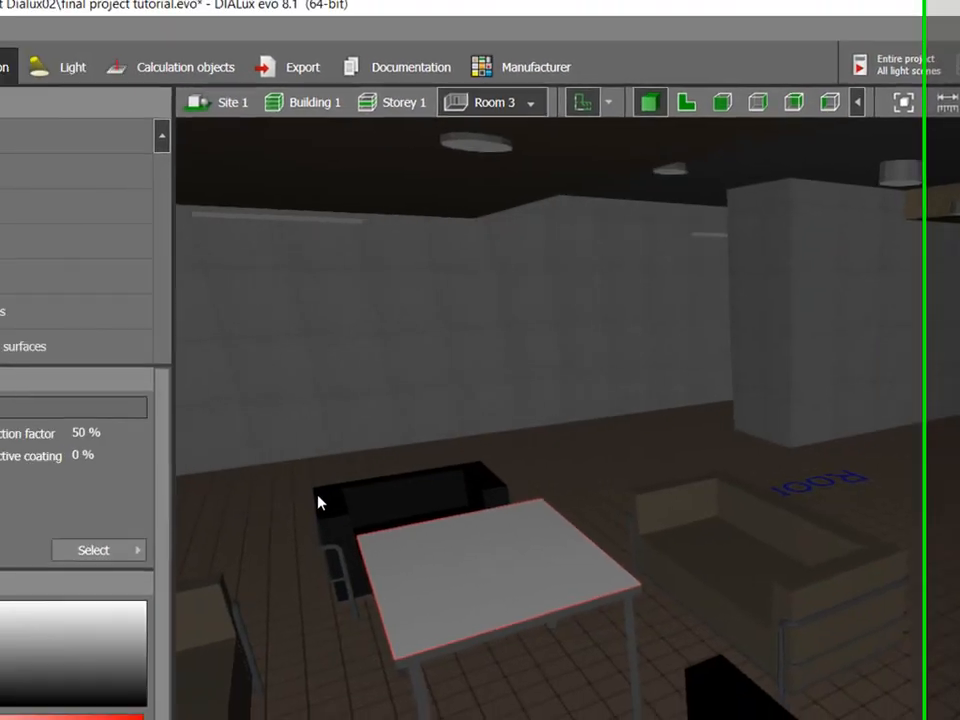
{"action": "scroll", "coordinate": [314, 595], "scroll_direction": "up", "scroll_amount": 3}
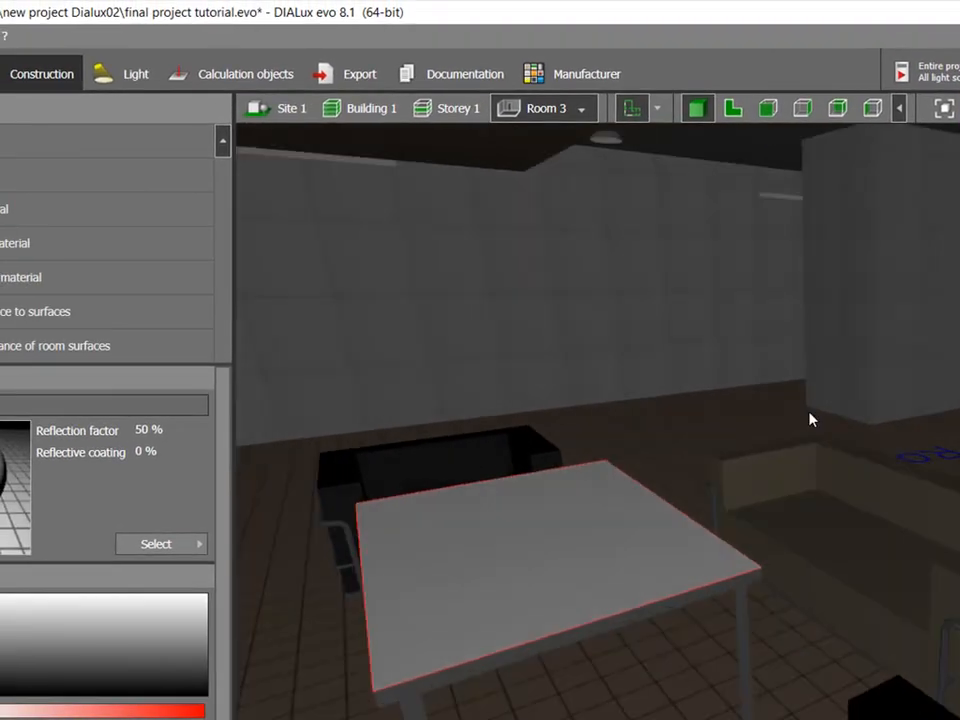
Select the table between the sofas and scale its height down to 0.402 m
{"action": "left_click", "coordinate": [757, 590]}
{"action": "left_click", "coordinate": [535, 495]}
{"action": "left_click", "coordinate": [2, 440]}
{"action": "left_click", "coordinate": [420, 505]}
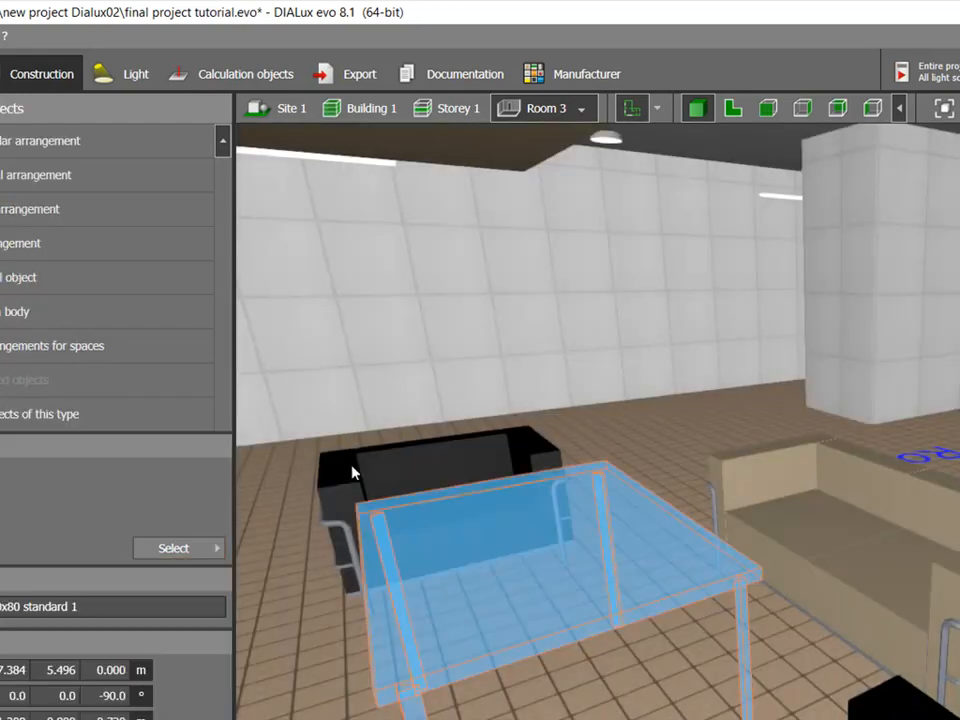
{"action": "scroll", "coordinate": [426, 455], "scroll_direction": "down", "scroll_amount": 2}
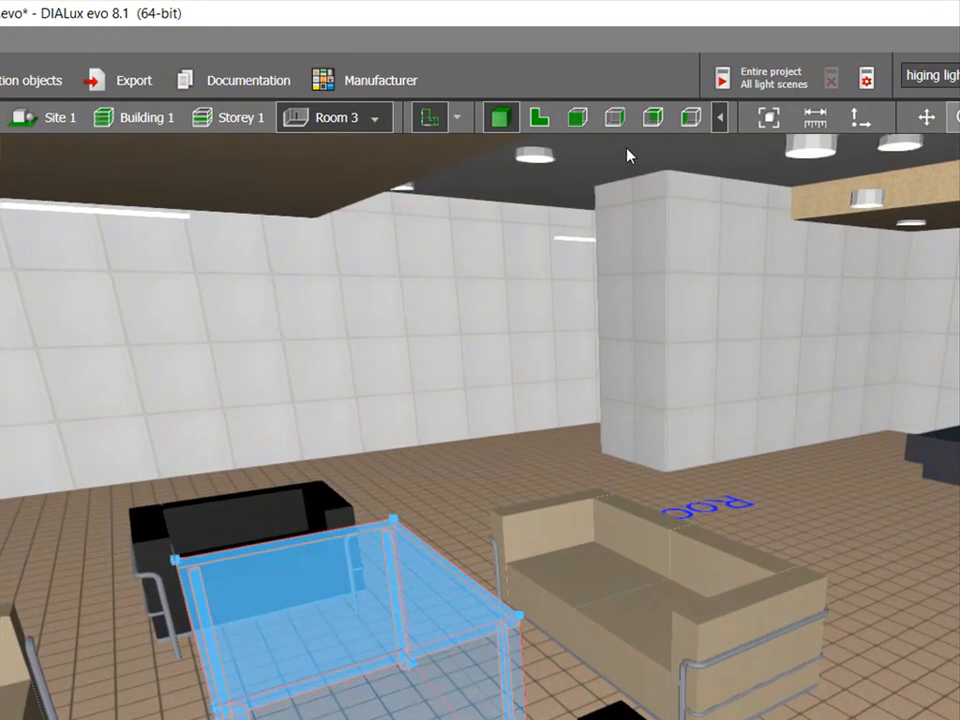
{"action": "left_click_drag", "start_coordinate": [350, 494], "coordinate": [250, 440]}
{"action": "left_click_drag", "start_coordinate": [347, 454], "coordinate": [349, 539]}
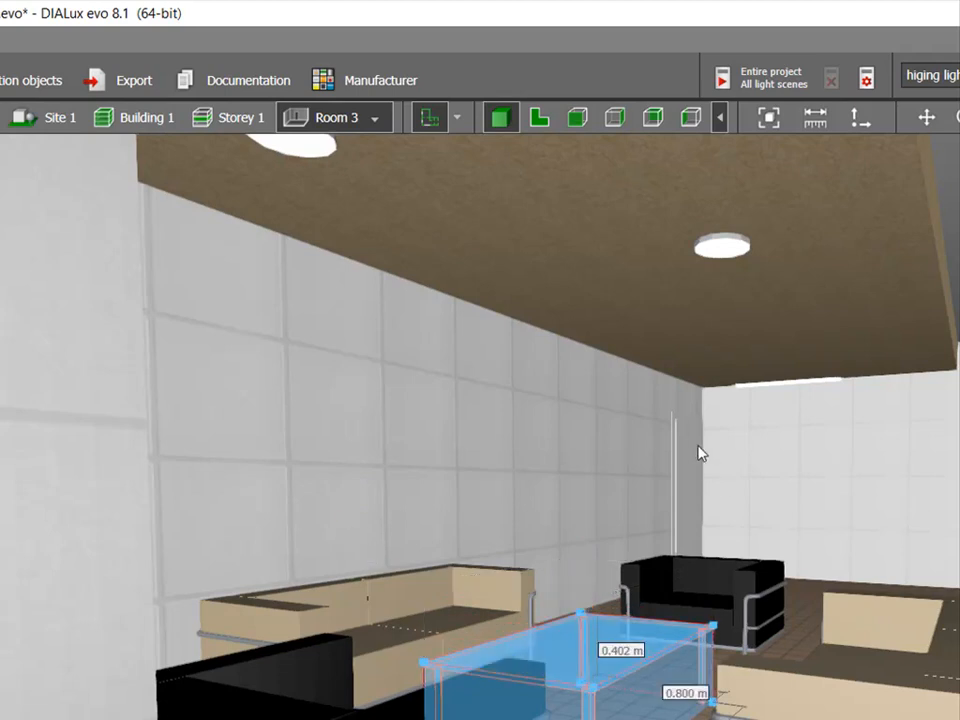
{"action": "left_click", "coordinate": [624, 467]}
Open the material catalog to choose a material for the table between the sofas
{"action": "scroll", "coordinate": [416, 504], "scroll_direction": "up", "scroll_amount": 1}
{"action": "right_click_drag", "start_coordinate": [413, 502], "coordinate": [424, 538]}
{"action": "left_click", "coordinate": [441, 502]}
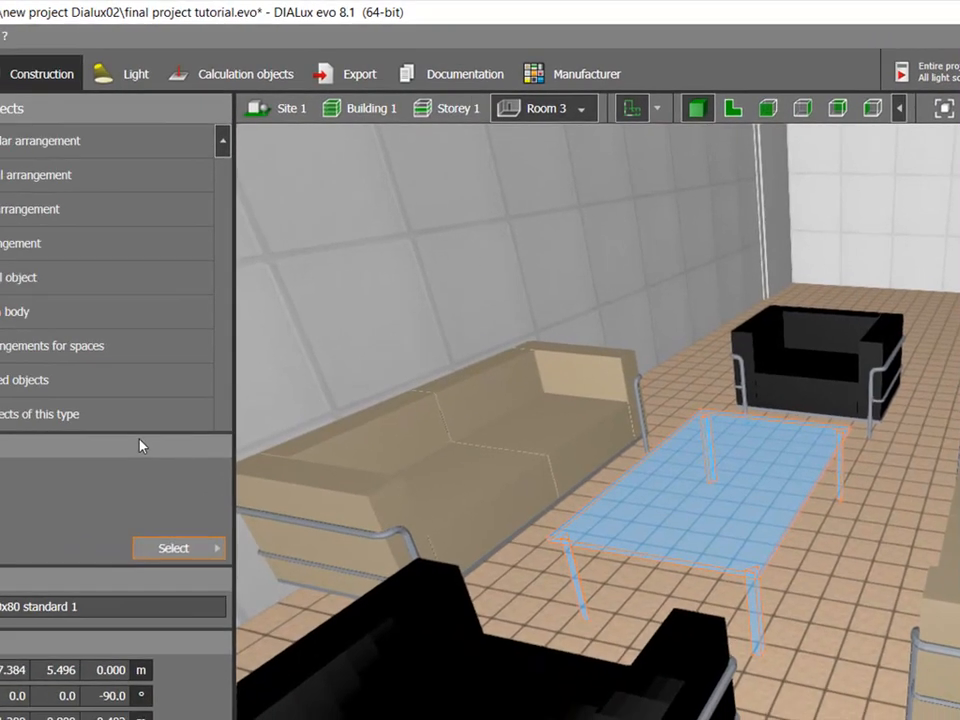
{"action": "left_click", "coordinate": [174, 547]}
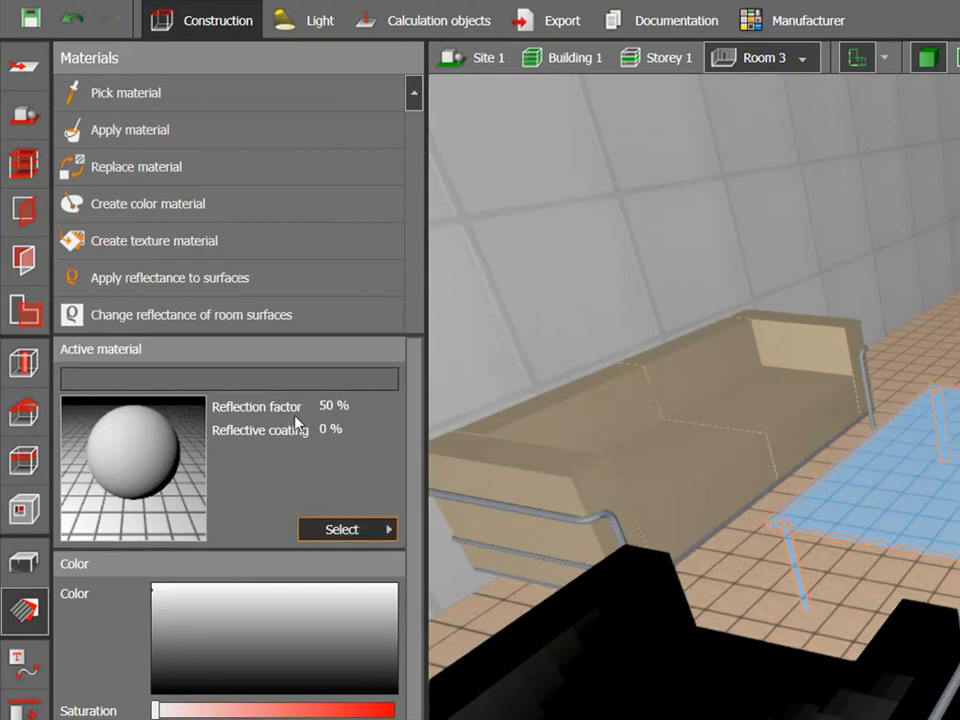
{"action": "left_click", "coordinate": [360, 527]}
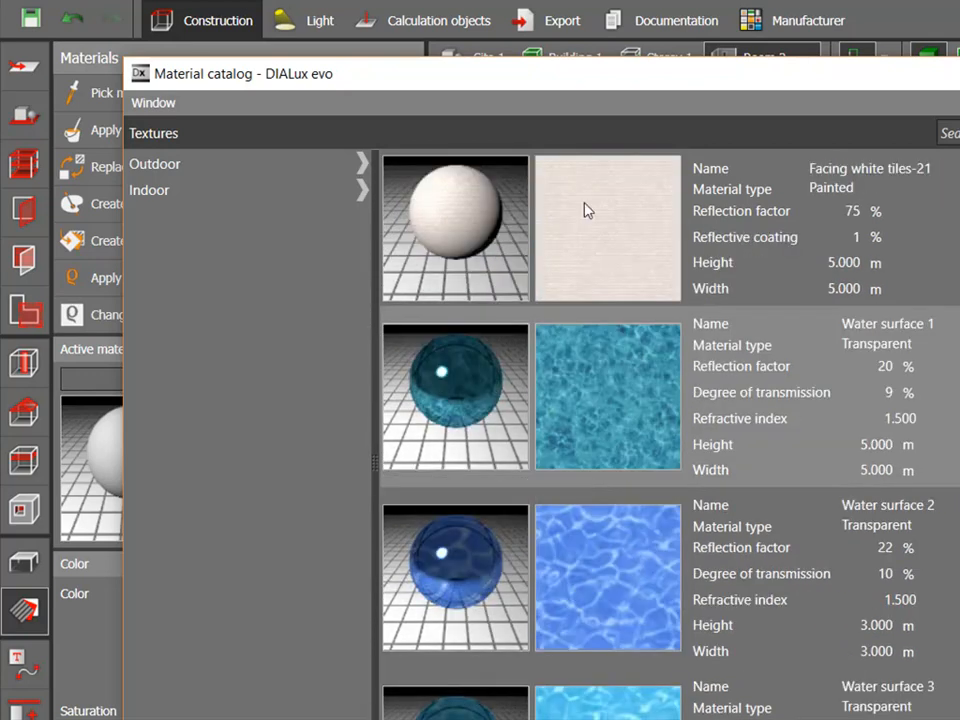
Find Water surface 3 in the material catalog and apply it to the tabletop
{"action": "left_click_drag", "start_coordinate": [490, 67], "coordinate": [418, 66]}
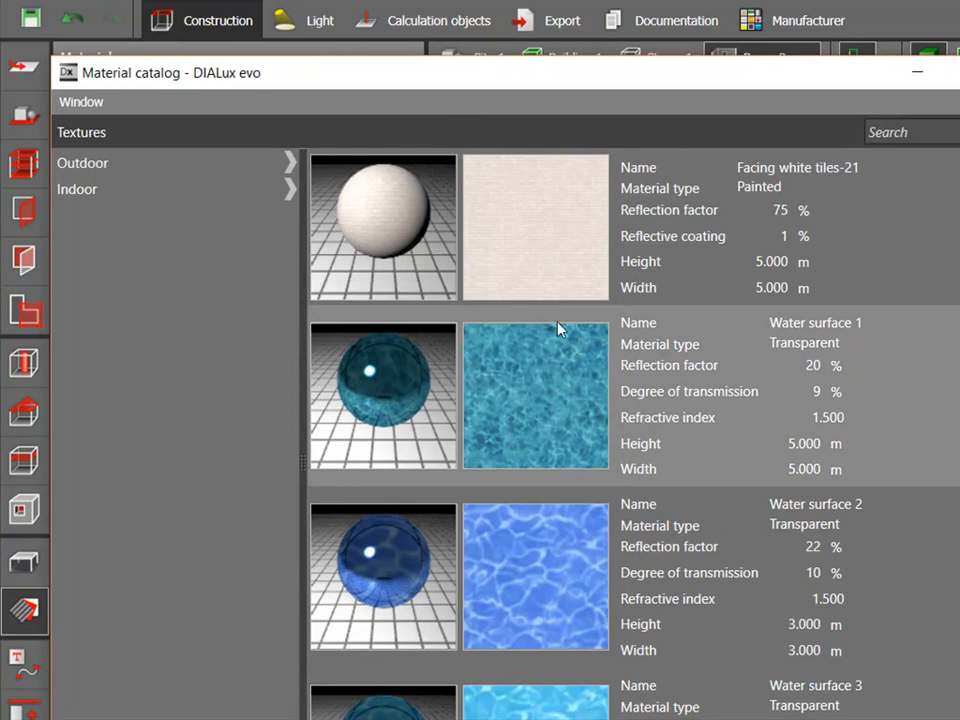
{"action": "scroll", "coordinate": [558, 324], "scroll_direction": "down", "scroll_amount": 2}
{"action": "scroll", "coordinate": [558, 324], "scroll_direction": "up", "scroll_amount": 1}
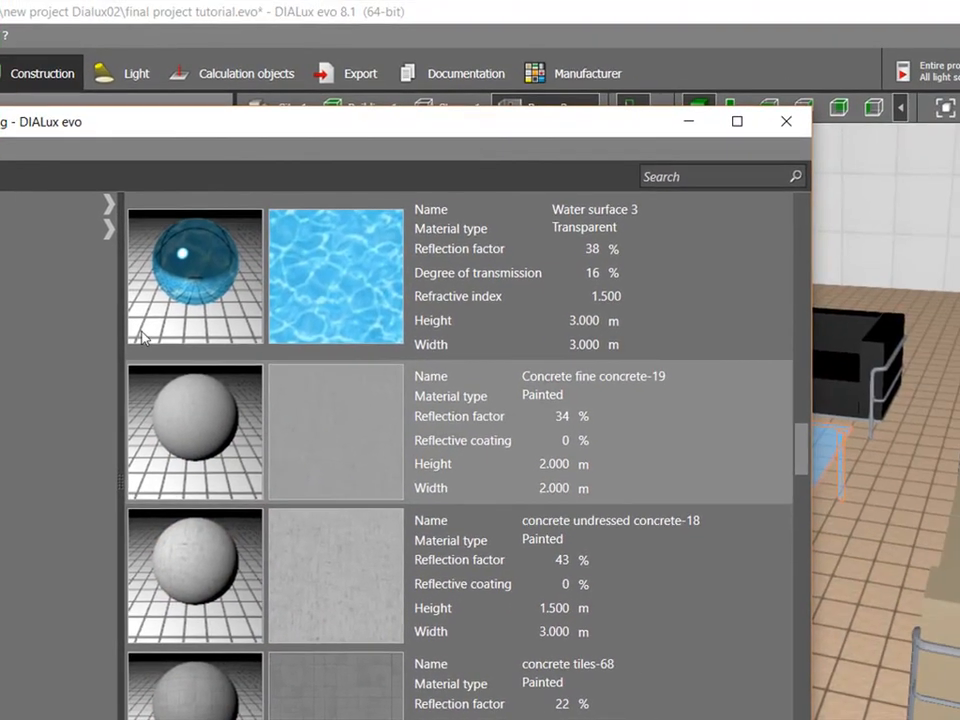
{"action": "left_click_drag", "start_coordinate": [195, 106], "coordinate": [862, 130]}
{"action": "left_click", "coordinate": [490, 442]}
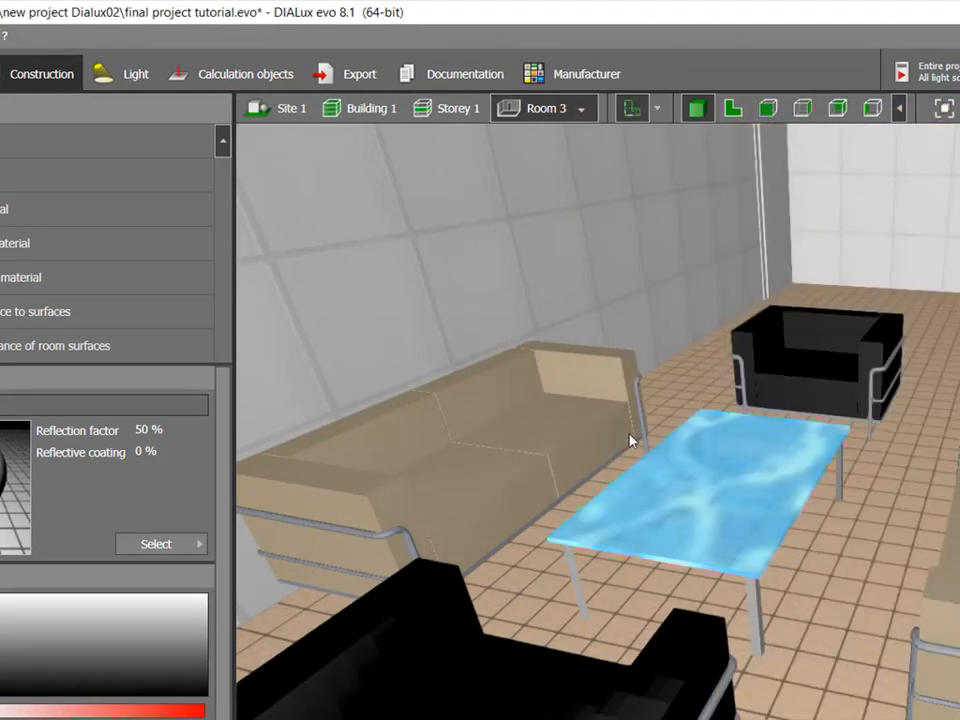
{"action": "scroll", "coordinate": [585, 460], "scroll_direction": "down", "scroll_amount": 1}
{"action": "scroll", "coordinate": [587, 452], "scroll_direction": "up", "scroll_amount": 2}
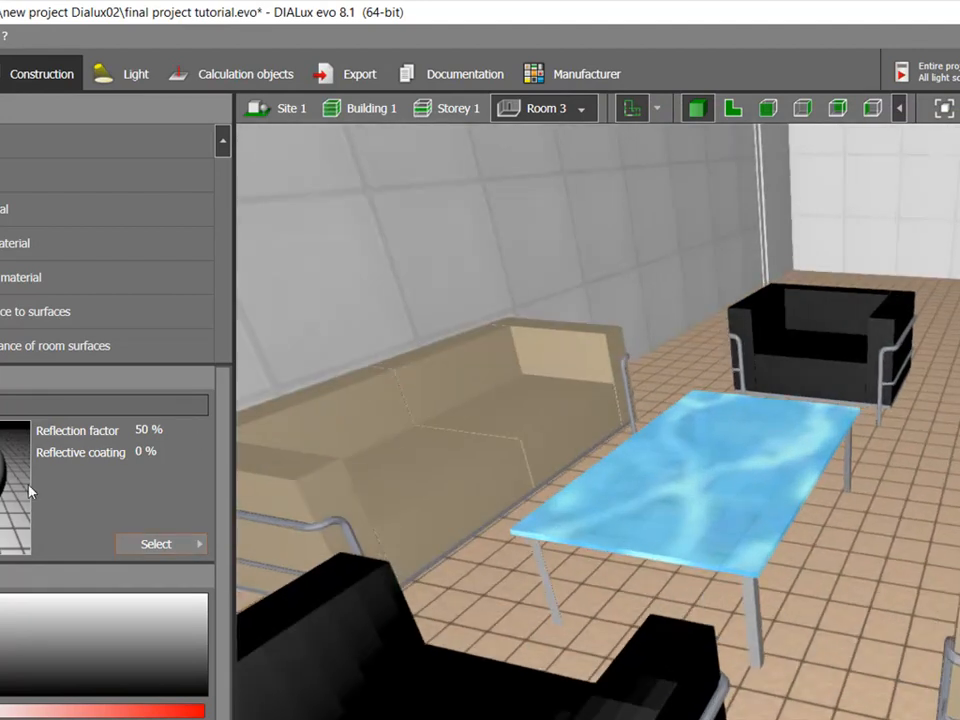
Browse the tile materials in the material catalog and make Tiles beige the active material
{"action": "left_click", "coordinate": [172, 541]}
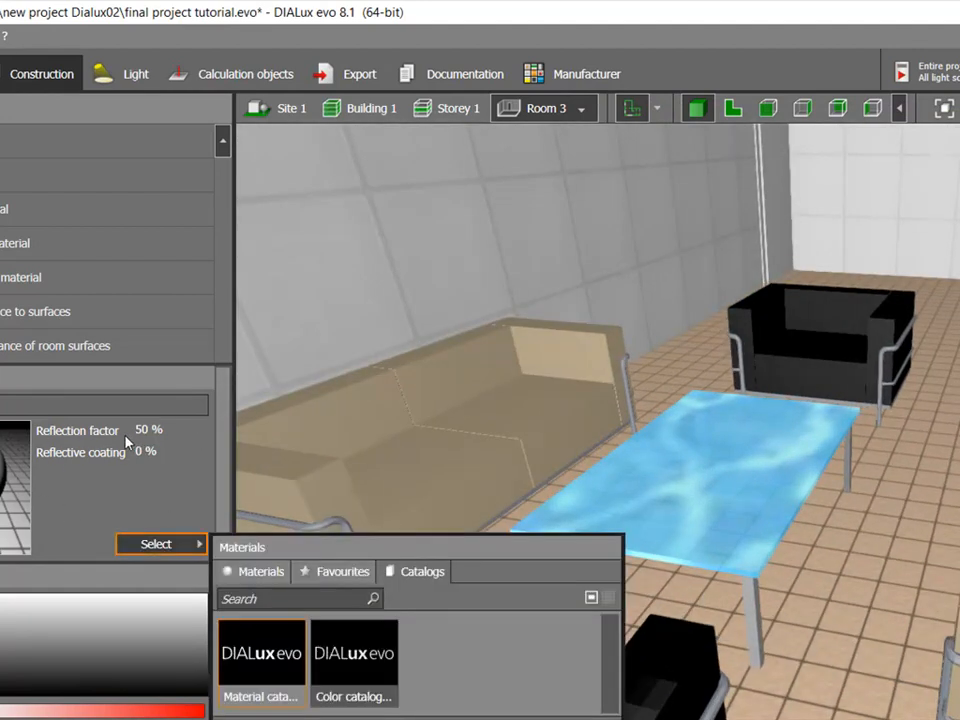
{"action": "left_click", "coordinate": [176, 522]}
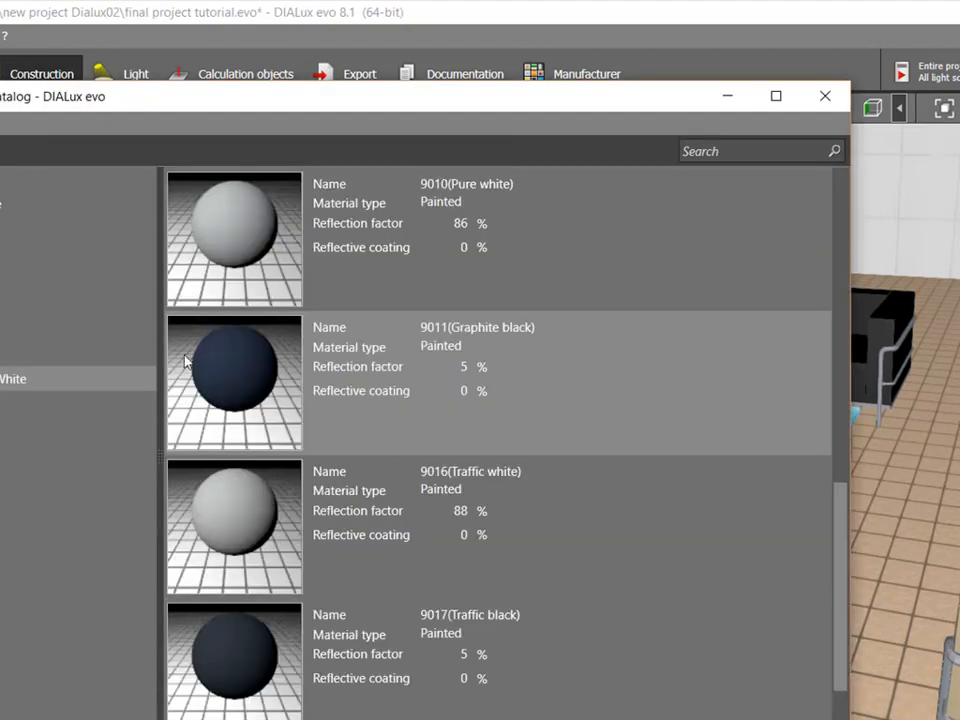
{"action": "left_click", "coordinate": [630, 78]}
{"action": "mouse_move", "coordinate": [521, 711]}
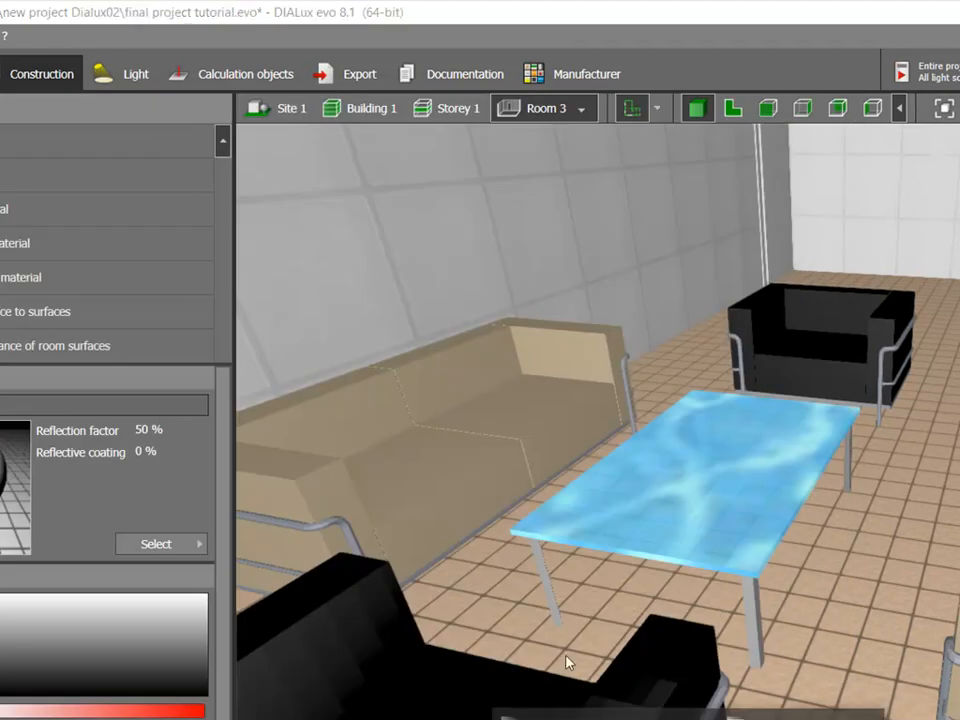
{"action": "left_click_drag", "start_coordinate": [752, 191], "coordinate": [392, 120]}
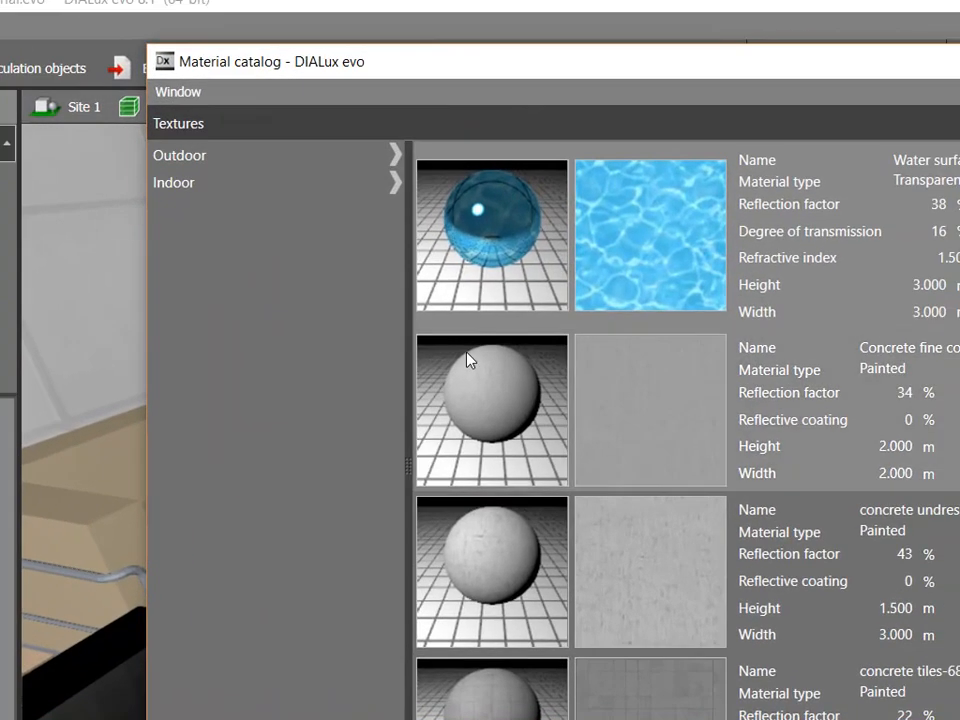
{"action": "scroll", "coordinate": [470, 365], "scroll_direction": "down", "scroll_amount": 4}
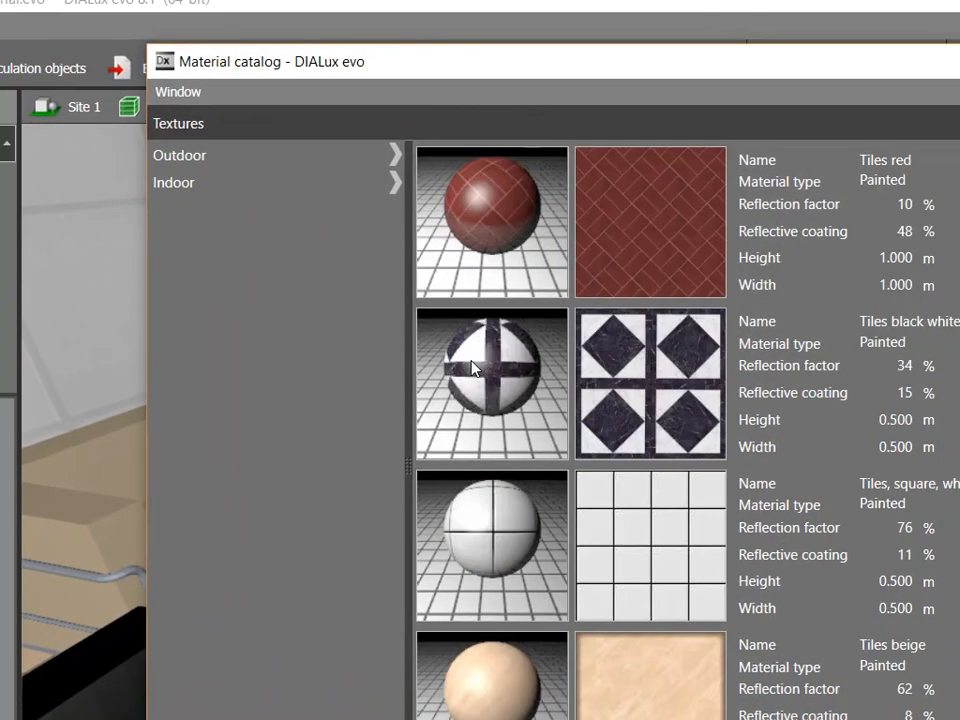
{"action": "scroll", "coordinate": [474, 370], "scroll_direction": "up", "scroll_amount": 2}
{"action": "scroll", "coordinate": [474, 370], "scroll_direction": "down", "scroll_amount": 3}
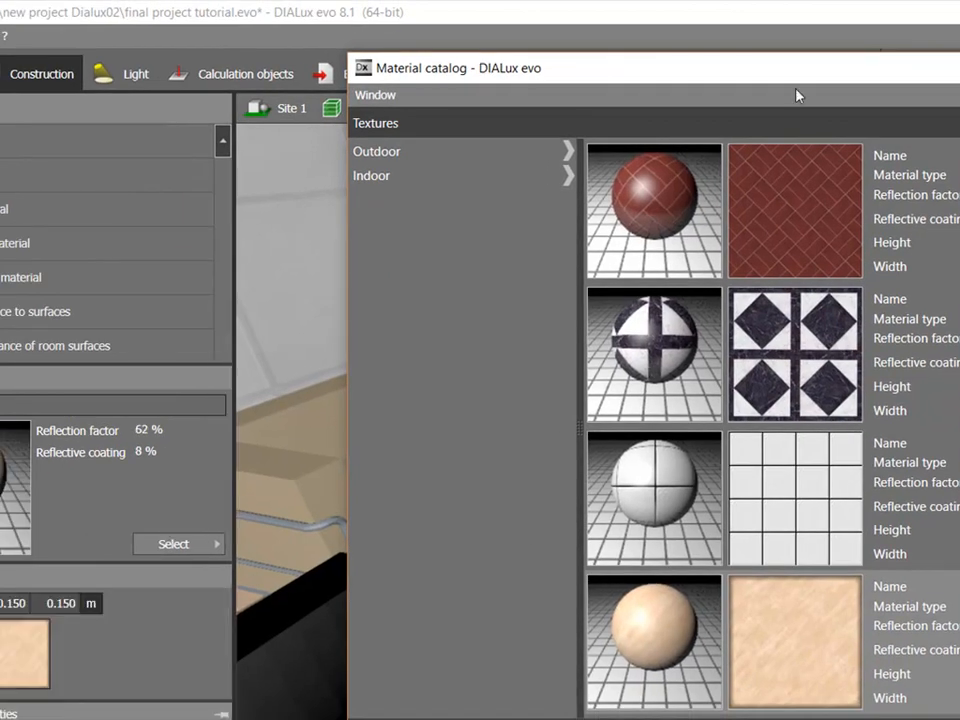
{"action": "left_click", "coordinate": [957, 67]}
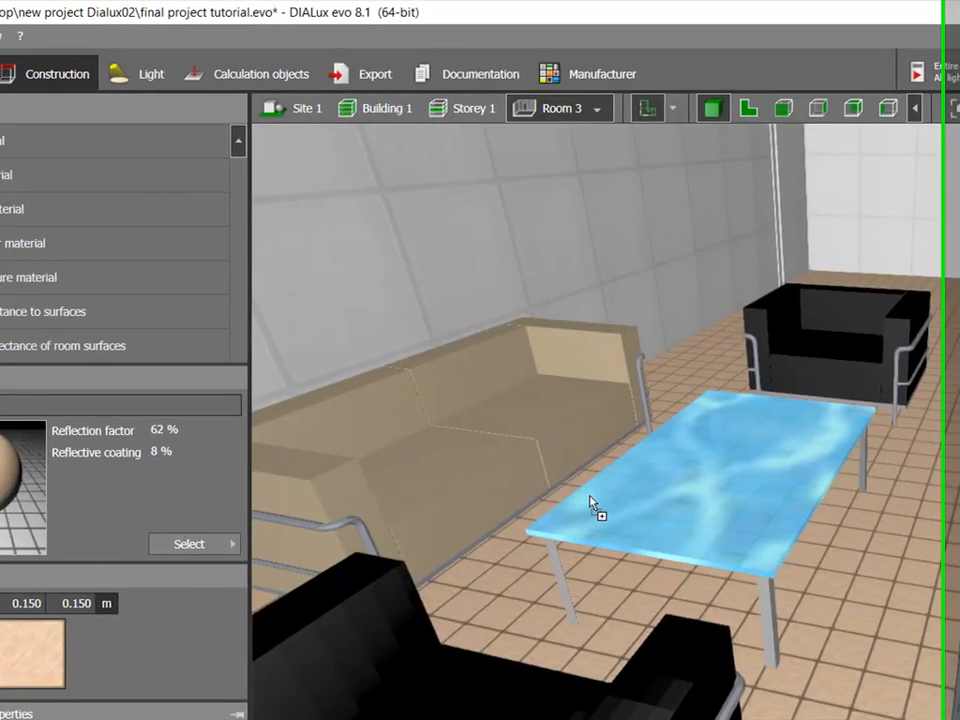
Examine the furniture and luminaire layout of Room 3 in the floor plan
{"action": "middle_click_drag", "start_coordinate": [350, 428], "coordinate": [643, 437]}
{"action": "left_click", "coordinate": [771, 108]}
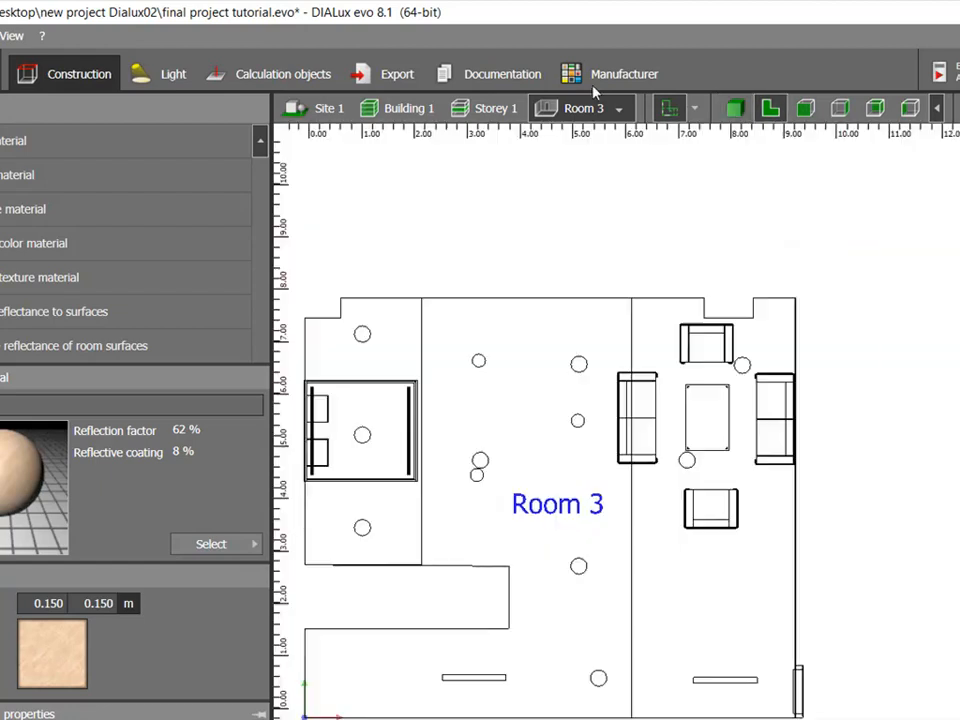
{"action": "scroll", "coordinate": [573, 376], "scroll_direction": "down", "scroll_amount": 2}
{"action": "middle_click_drag", "start_coordinate": [468, 380], "coordinate": [579, 383]}
{"action": "scroll", "coordinate": [580, 389], "scroll_direction": "up", "scroll_amount": 5}
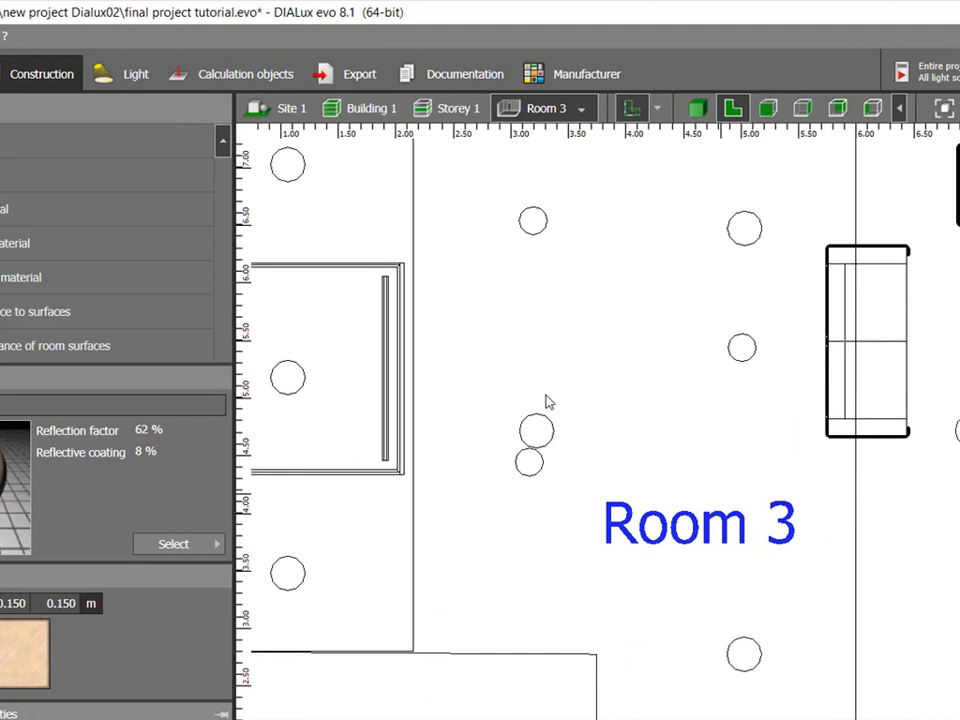
{"action": "scroll", "coordinate": [548, 400], "scroll_direction": "down", "scroll_amount": 2}
{"action": "scroll", "coordinate": [549, 402], "scroll_direction": "up", "scroll_amount": 4}
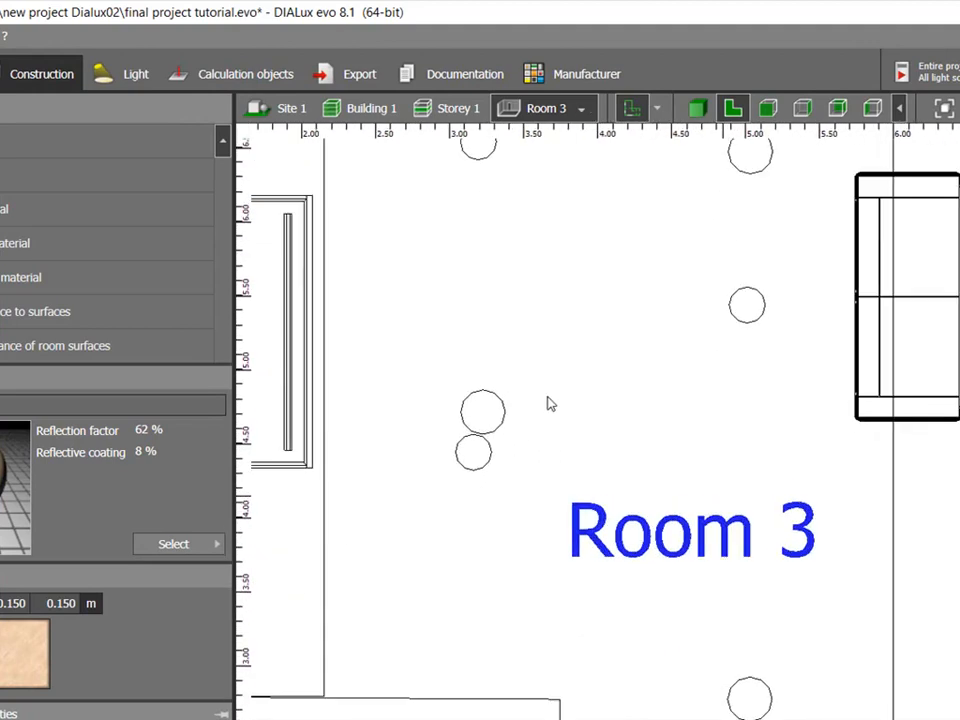
Inspect Room 3 in 3D, from the bed across to the seating area and up to the ceiling luminaires
{"action": "left_click", "coordinate": [697, 108]}
{"action": "left_click_drag", "start_coordinate": [606, 425], "coordinate": [572, 358]}
{"action": "scroll", "coordinate": [584, 372], "scroll_direction": "down", "scroll_amount": 3}
{"action": "left_click_drag", "start_coordinate": [590, 406], "coordinate": [538, 369]}
{"action": "scroll", "coordinate": [538, 372], "scroll_direction": "up", "scroll_amount": 3}
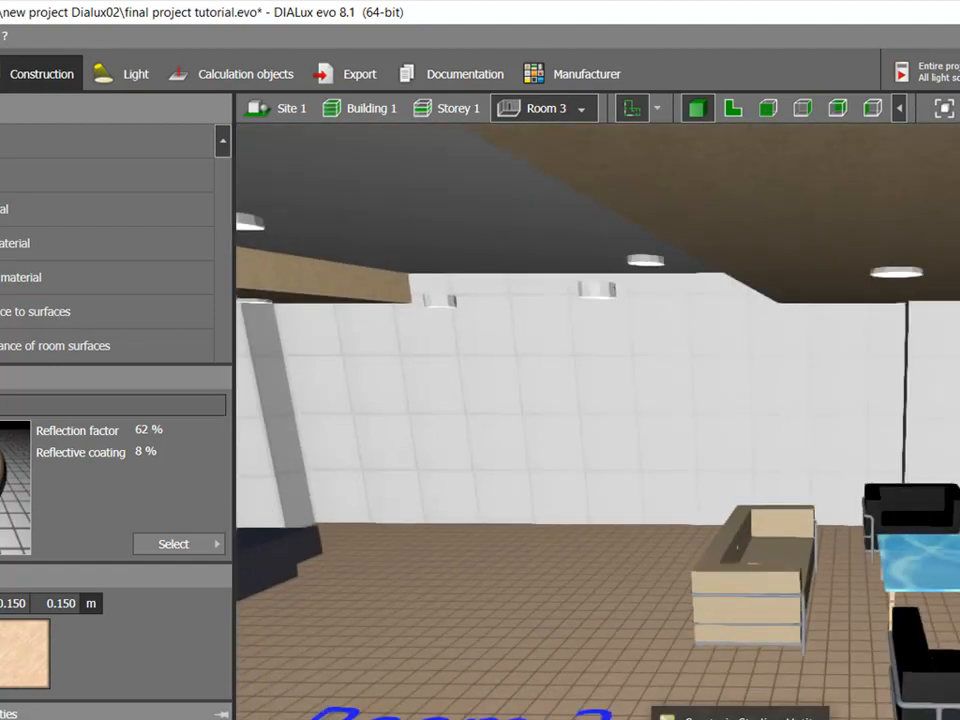
{"action": "scroll", "coordinate": [662, 314], "scroll_direction": "down", "scroll_amount": 1}
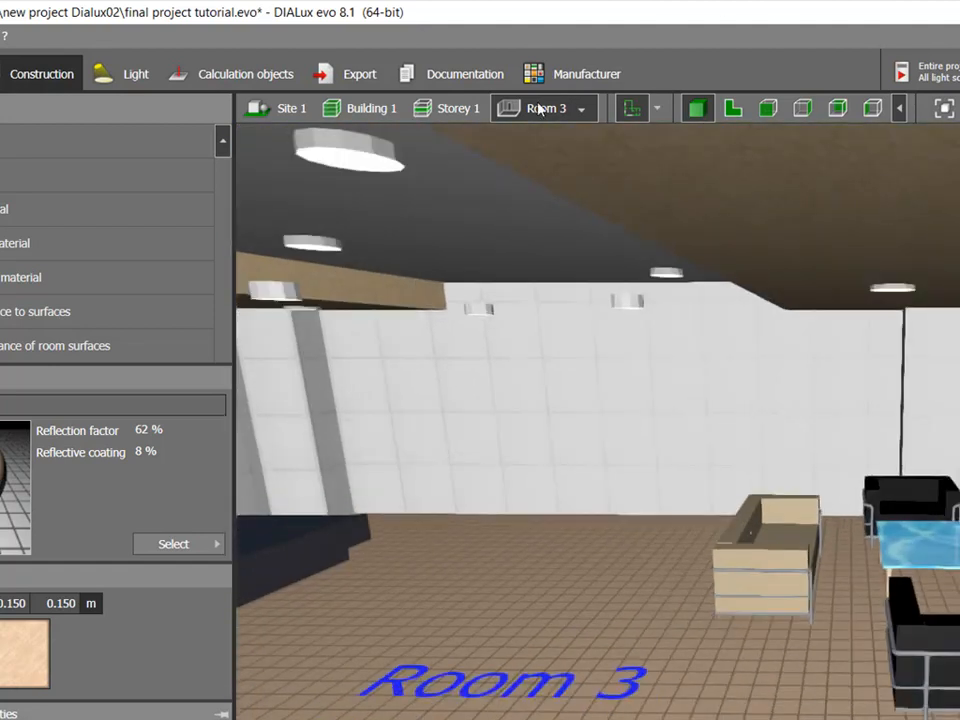
Select Room 3 in the floor plan and limit the lighting calculation to that room and its light scene
{"action": "left_click", "coordinate": [733, 108]}
{"action": "scroll", "coordinate": [561, 232], "scroll_direction": "down", "scroll_amount": 5}
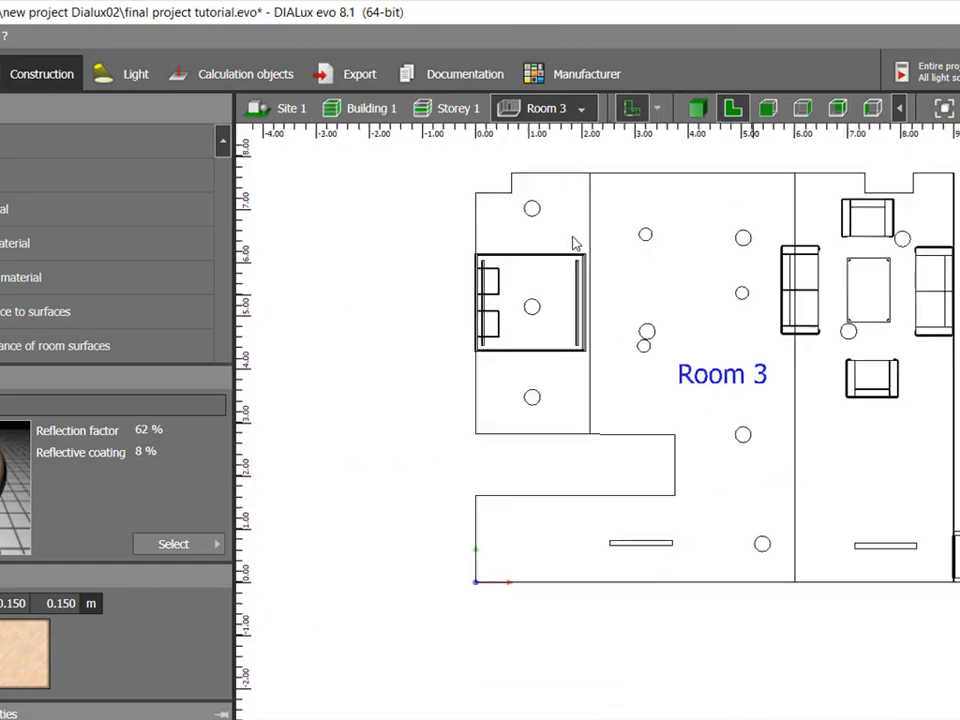
{"action": "scroll", "coordinate": [771, 242], "scroll_direction": "up", "scroll_amount": 2}
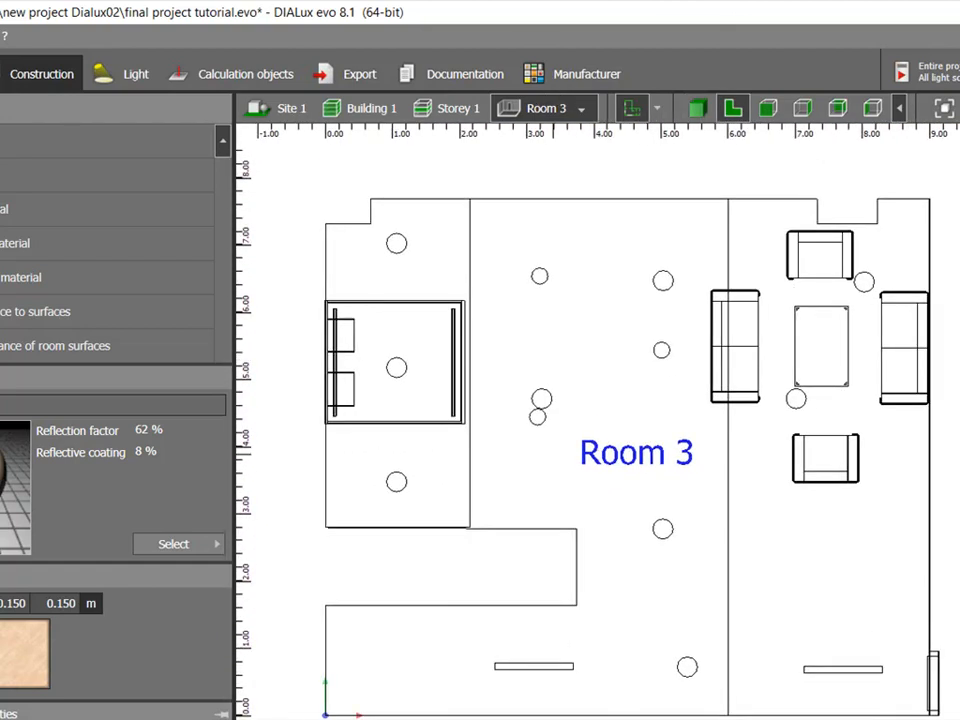
{"action": "left_click", "coordinate": [484, 306]}
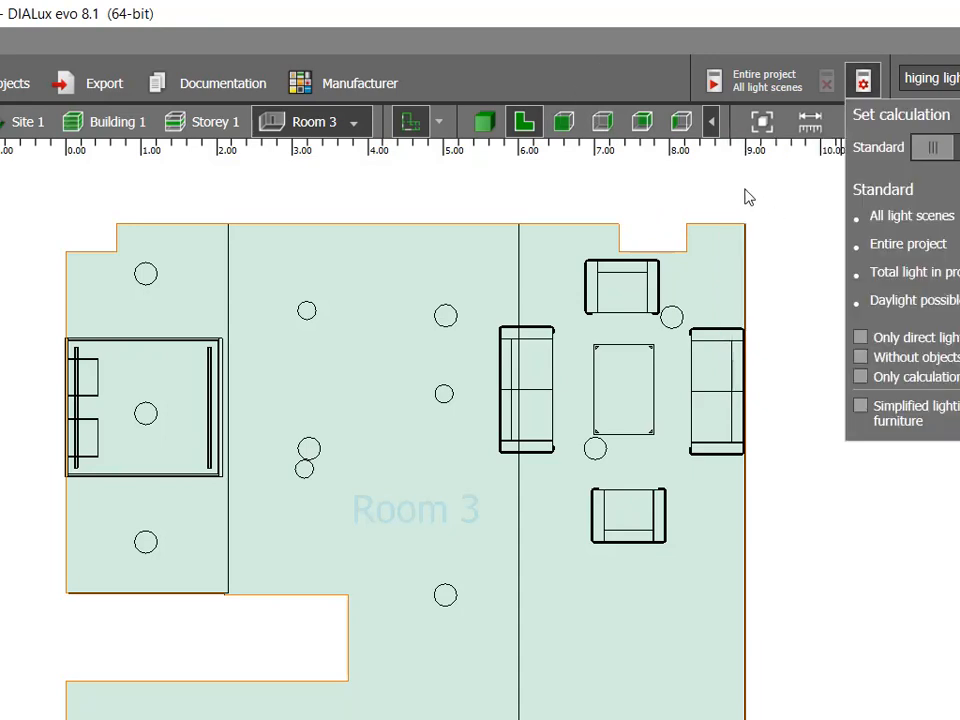
{"action": "left_click", "coordinate": [692, 130]}
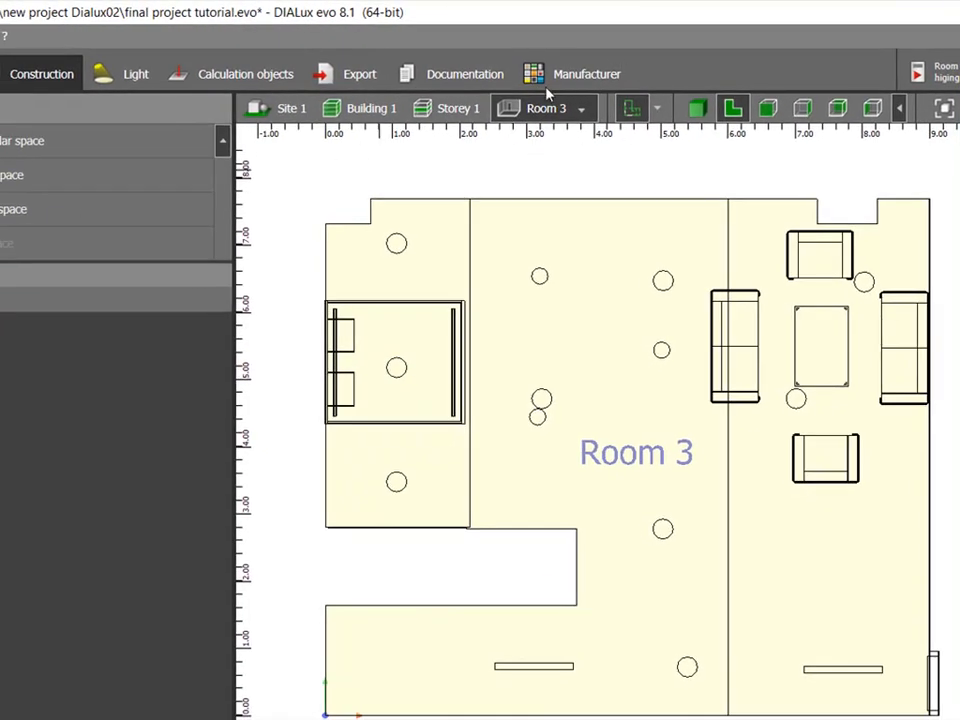
Show Room 3 in 3D and start its lighting calculation
{"action": "left_click", "coordinate": [698, 108]}
{"action": "scroll", "coordinate": [649, 270], "scroll_direction": "down", "scroll_amount": 2}
{"action": "scroll", "coordinate": [649, 272], "scroll_direction": "up", "scroll_amount": 2}
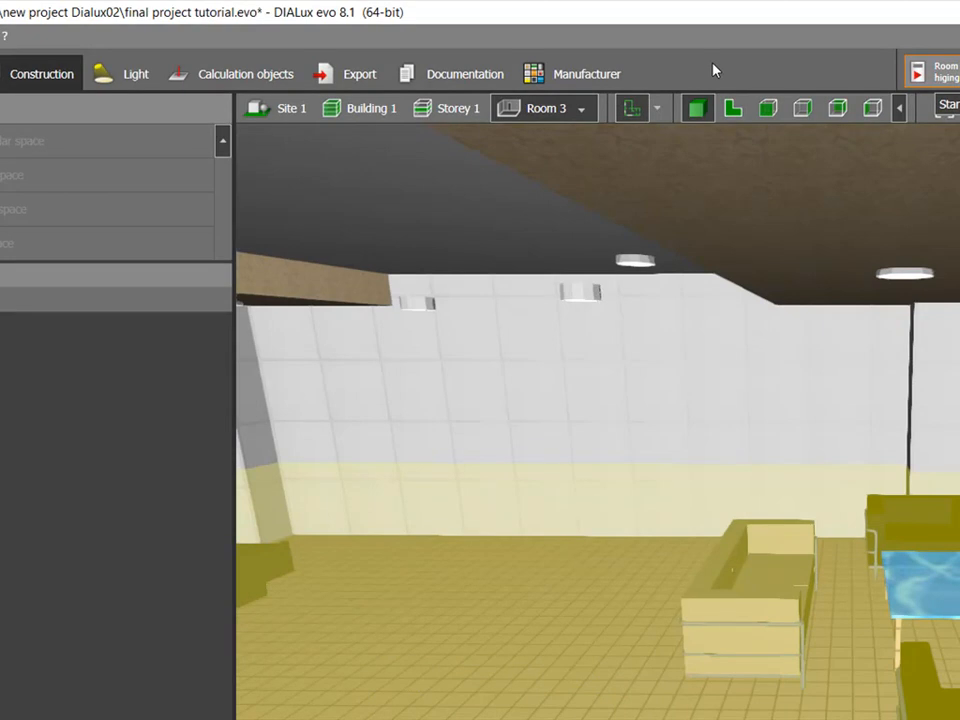
{"action": "left_click", "coordinate": [930, 72]}
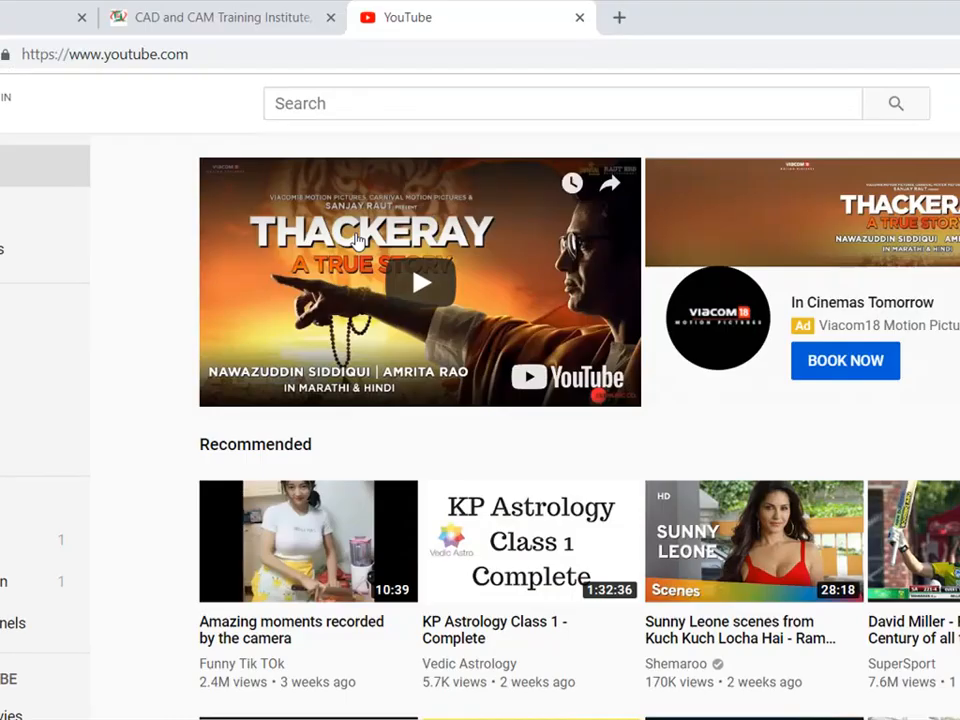
Switch to the Gemini Architectural website in the browser and read through its LED Lighting Designing course page
{"action": "left_click", "coordinate": [193, 24]}
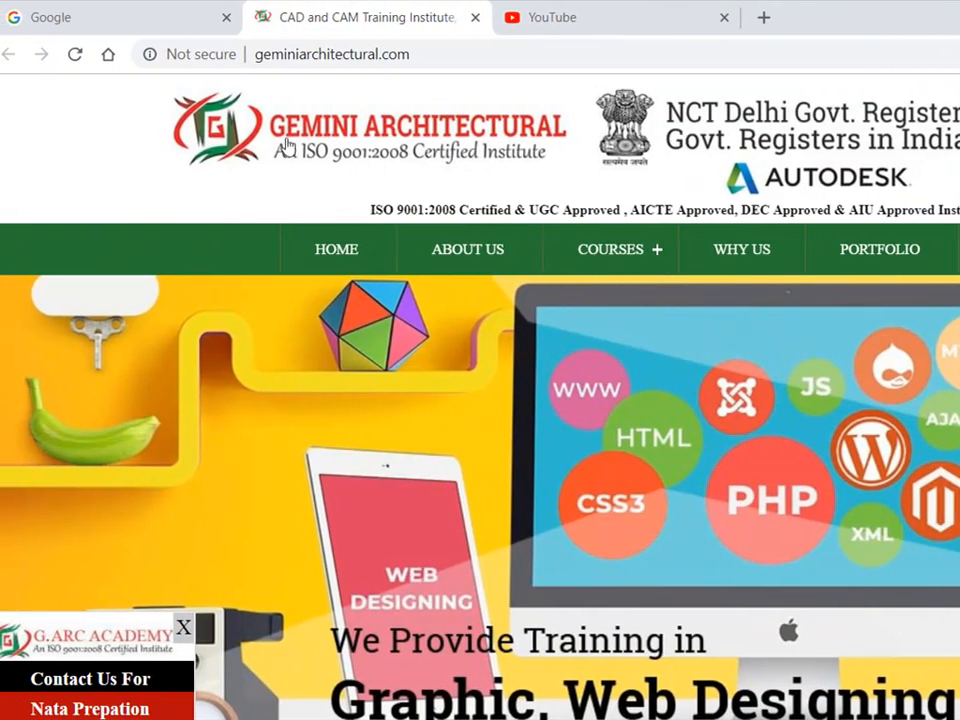
{"action": "mouse_move", "coordinate": [519, 186]}
{"action": "scroll", "coordinate": [519, 186], "scroll_direction": "down", "scroll_amount": 1}
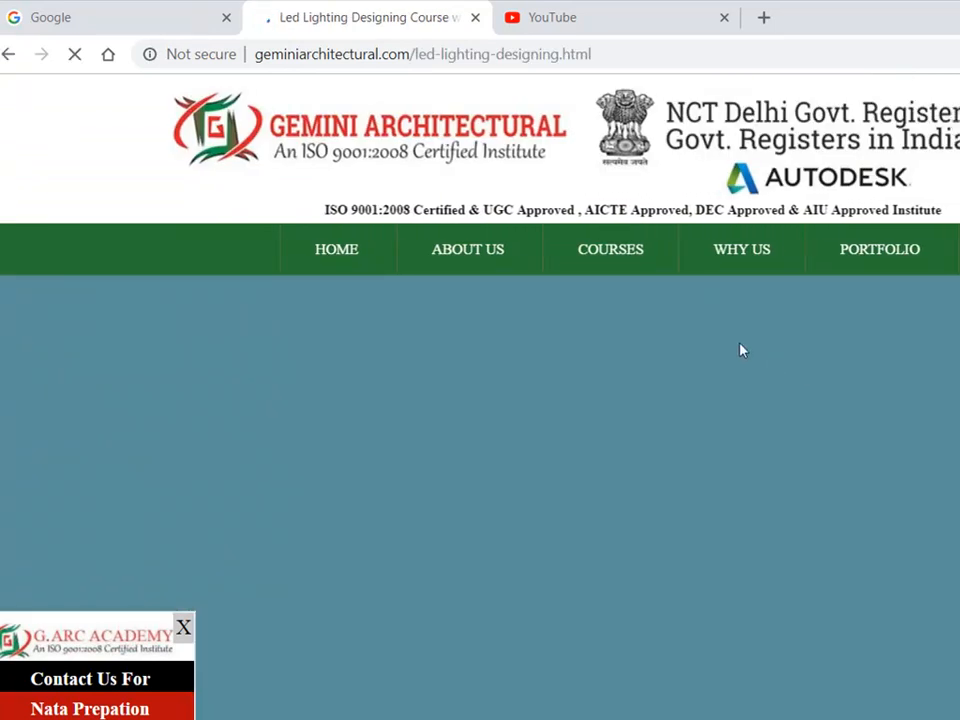
{"action": "scroll", "coordinate": [729, 345], "scroll_direction": "down", "scroll_amount": 10}
{"action": "scroll", "coordinate": [729, 345], "scroll_direction": "up", "scroll_amount": 5}
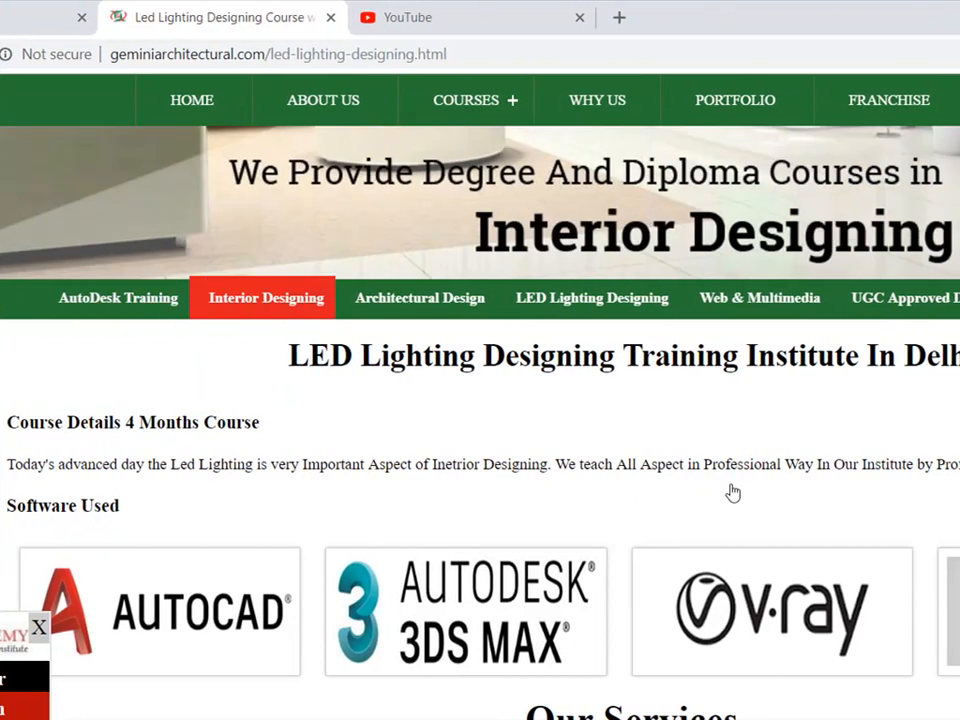
{"action": "scroll", "coordinate": [610, 438], "scroll_direction": "down", "scroll_amount": 14}
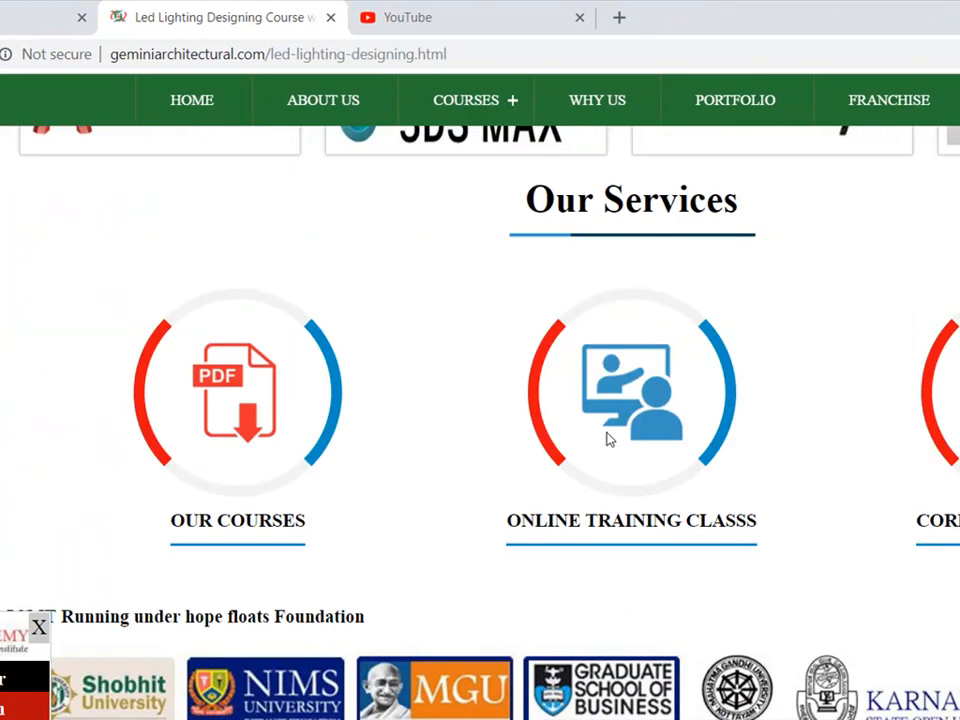
{"action": "scroll", "coordinate": [608, 430], "scroll_direction": "up", "scroll_amount": 4}
{"action": "scroll", "coordinate": [609, 431], "scroll_direction": "up", "scroll_amount": 13}
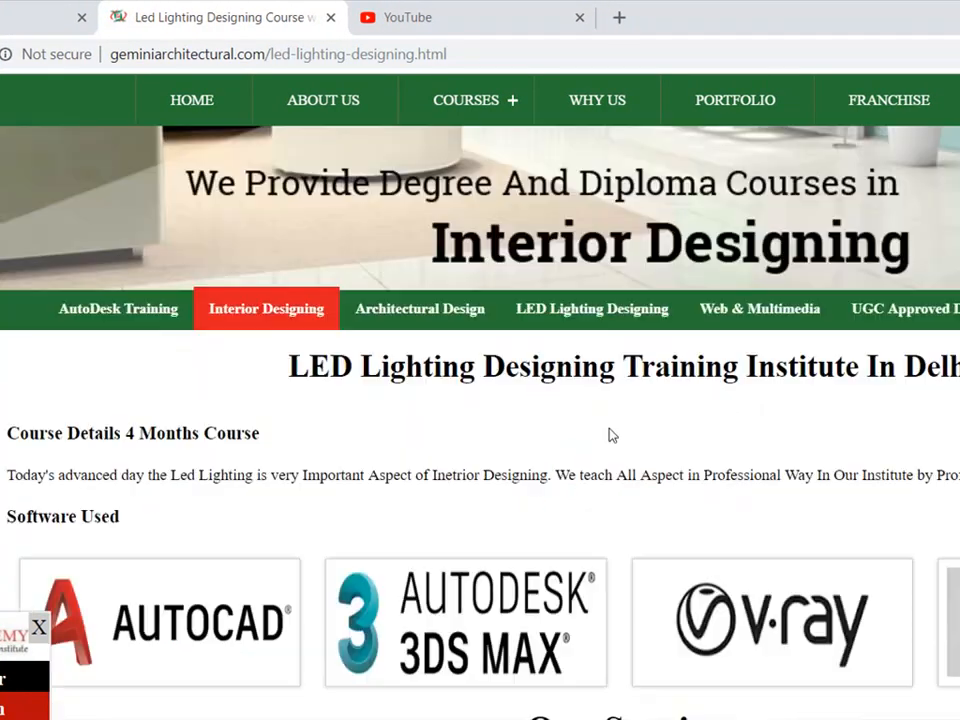
{"action": "scroll", "coordinate": [598, 418], "scroll_direction": "down", "scroll_amount": 6}
{"action": "scroll", "coordinate": [588, 416], "scroll_direction": "down", "scroll_amount": 3}
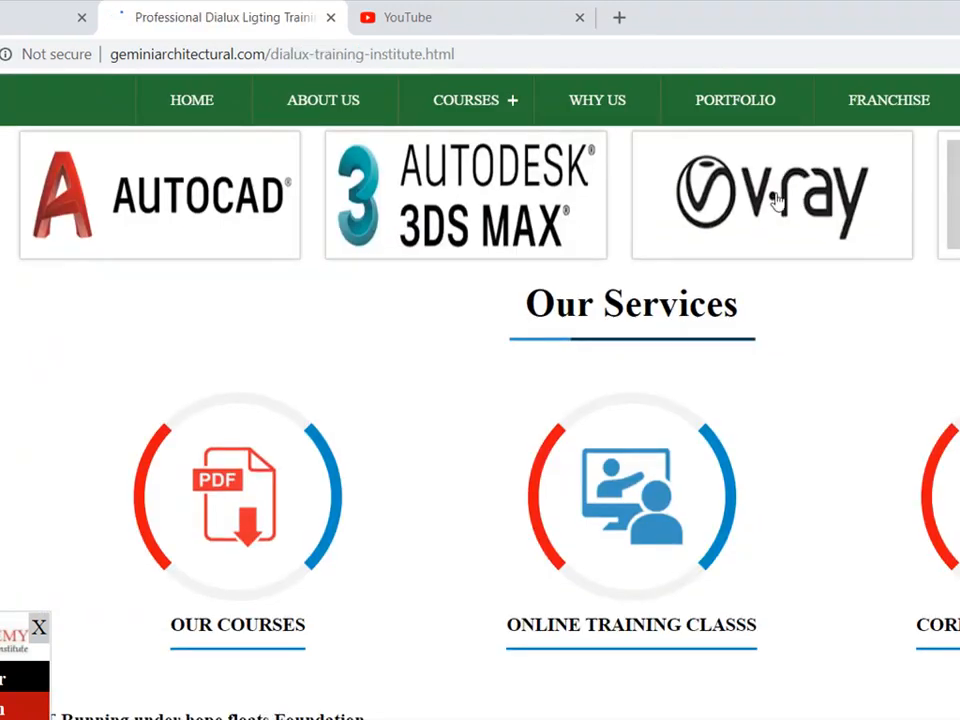
Read the course topics and video tutorials on the Dialux training page, and switch to YouTube
{"action": "scroll", "coordinate": [750, 215], "scroll_direction": "down", "scroll_amount": 20}
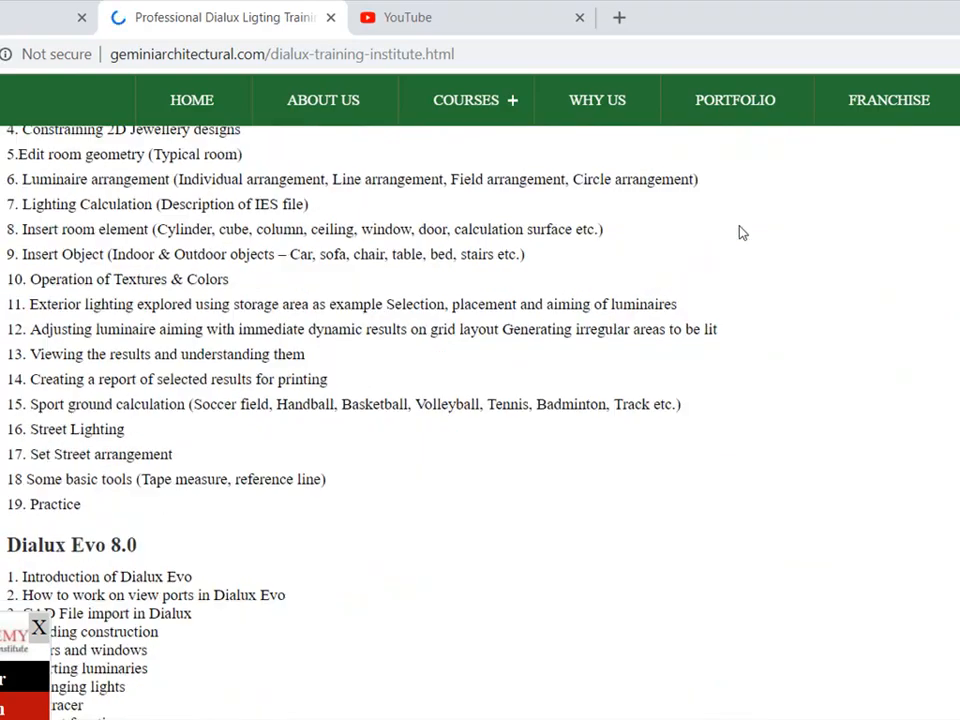
{"action": "scroll", "coordinate": [150, 240], "scroll_direction": "down", "scroll_amount": 4}
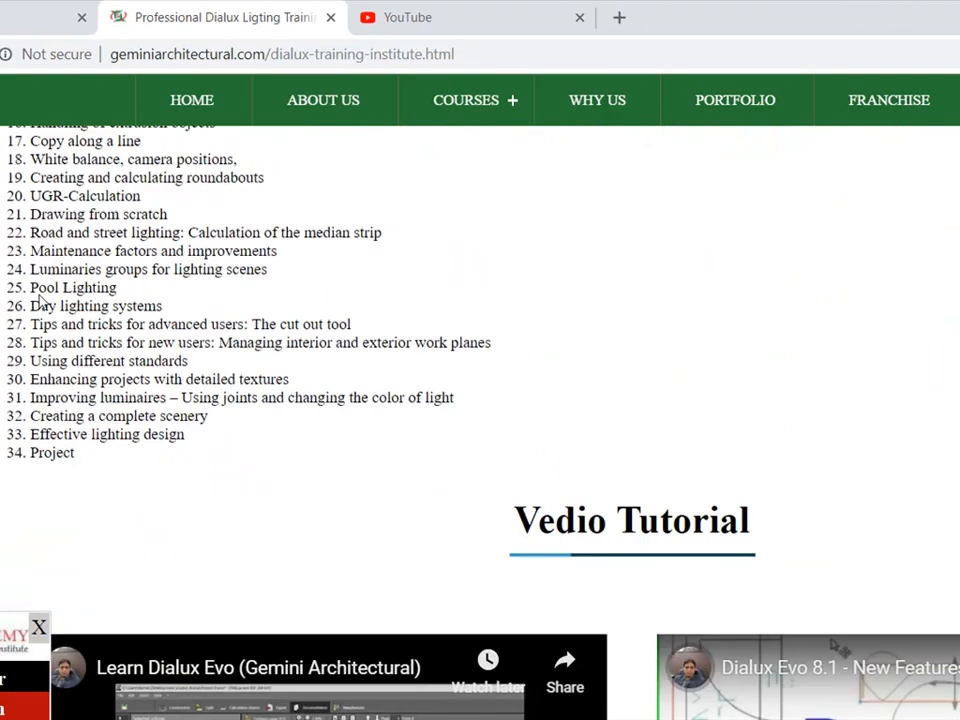
{"action": "scroll", "coordinate": [130, 228], "scroll_direction": "down", "scroll_amount": 4}
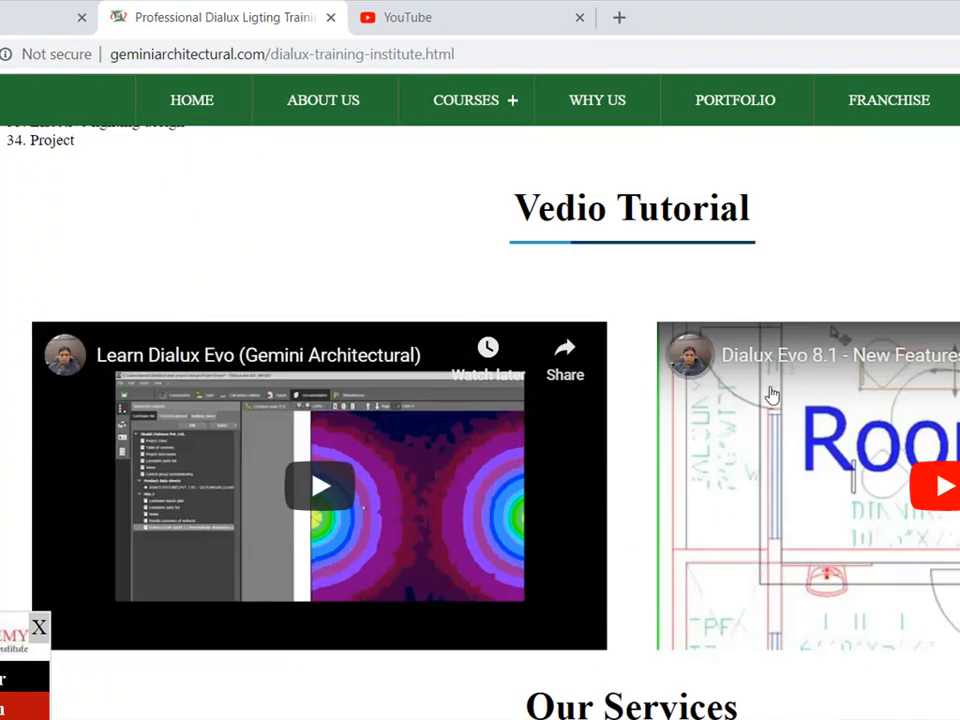
{"action": "scroll", "coordinate": [130, 228], "scroll_direction": "up", "scroll_amount": 4}
{"action": "left_click", "coordinate": [395, 17]}
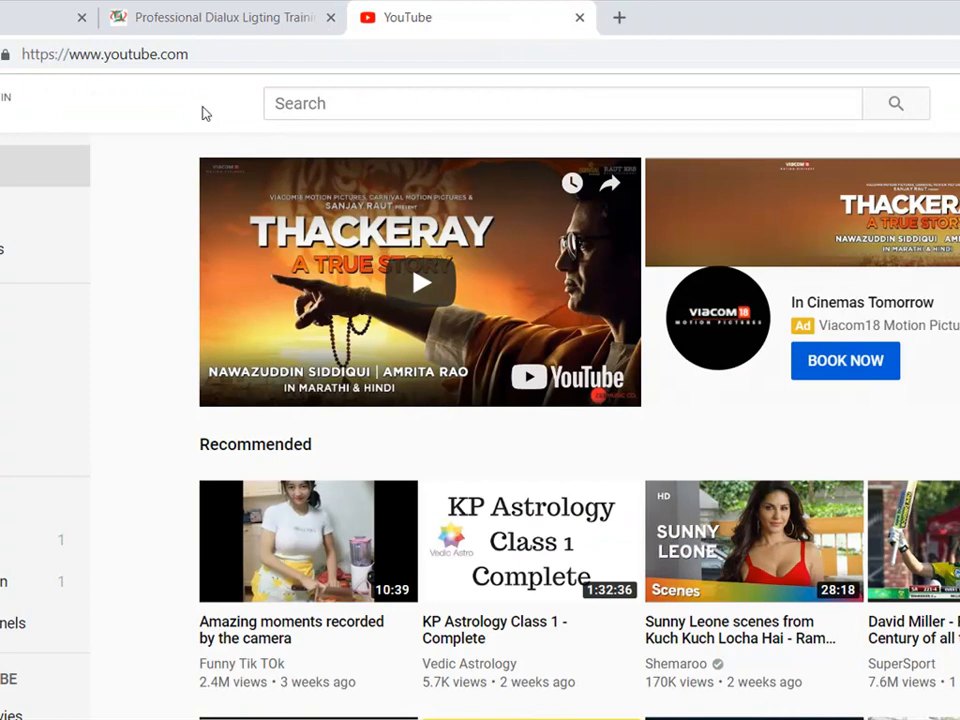
Search YouTube for "gemini architectural" and look through the channel and video results
{"action": "left_click", "coordinate": [266, 90]}
{"action": "type", "text": "ge"}
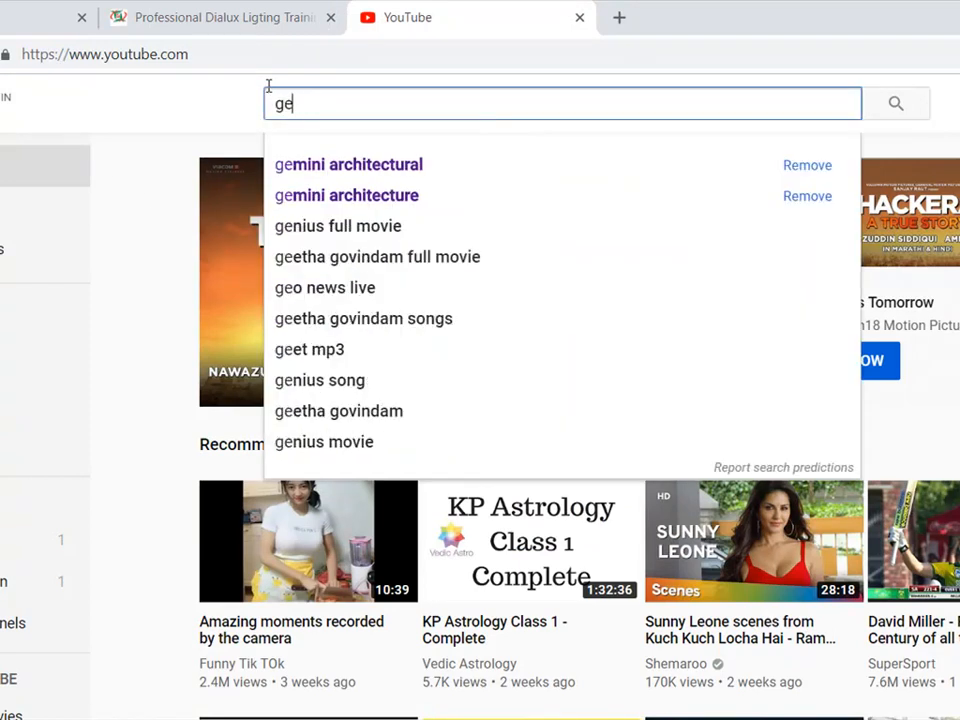
{"action": "left_click", "coordinate": [364, 160]}
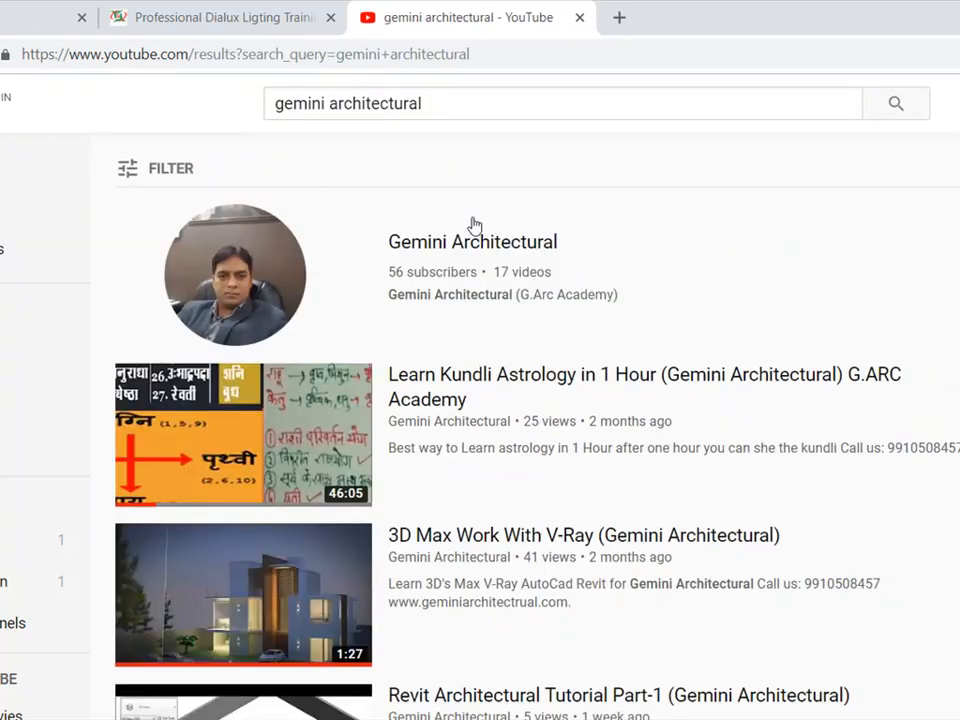
{"action": "scroll", "coordinate": [474, 225], "scroll_direction": "down", "scroll_amount": 1}
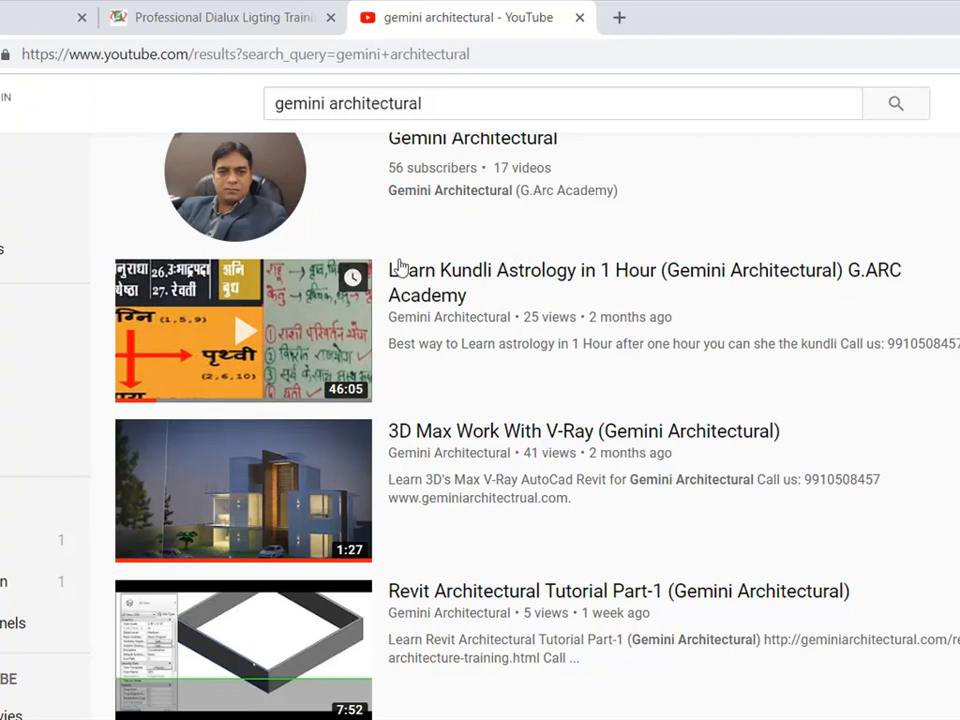
{"action": "scroll", "coordinate": [491, 290], "scroll_direction": "up", "scroll_amount": 1}
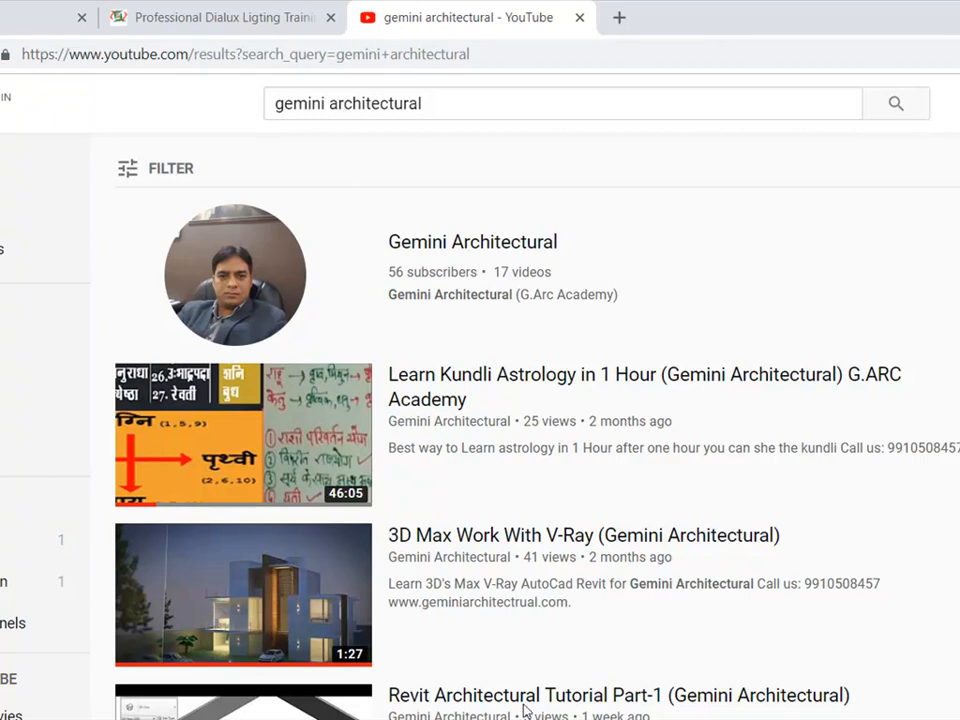
Switch back to DIALux evo and save the final project tutorial file
{"action": "left_click", "coordinate": [490, 719]}
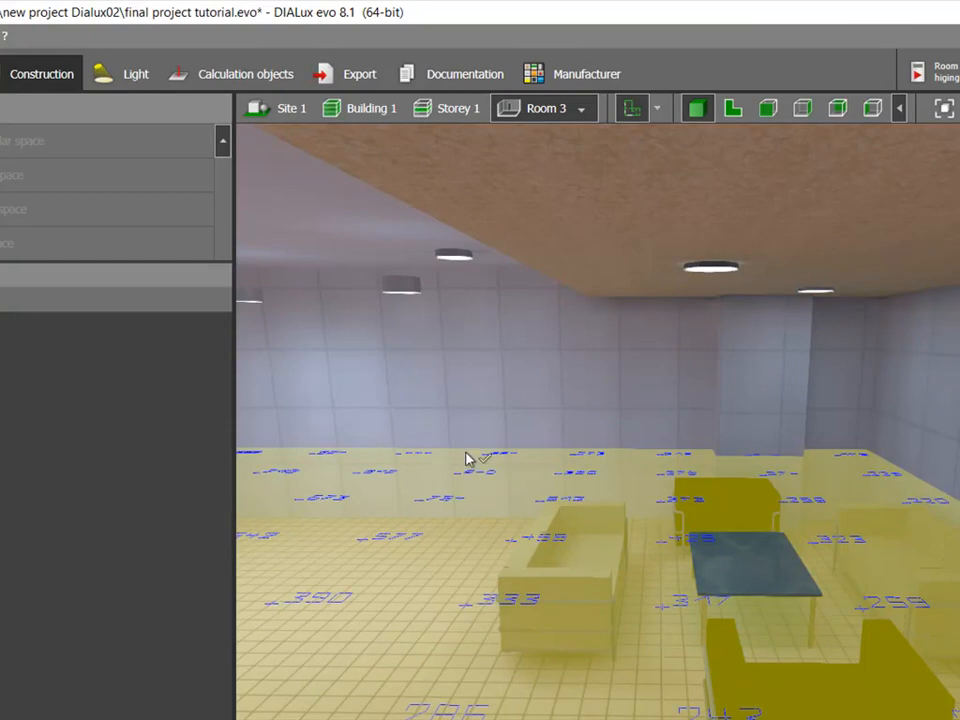
{"action": "scroll", "coordinate": [543, 438], "scroll_direction": "down", "scroll_amount": 5}
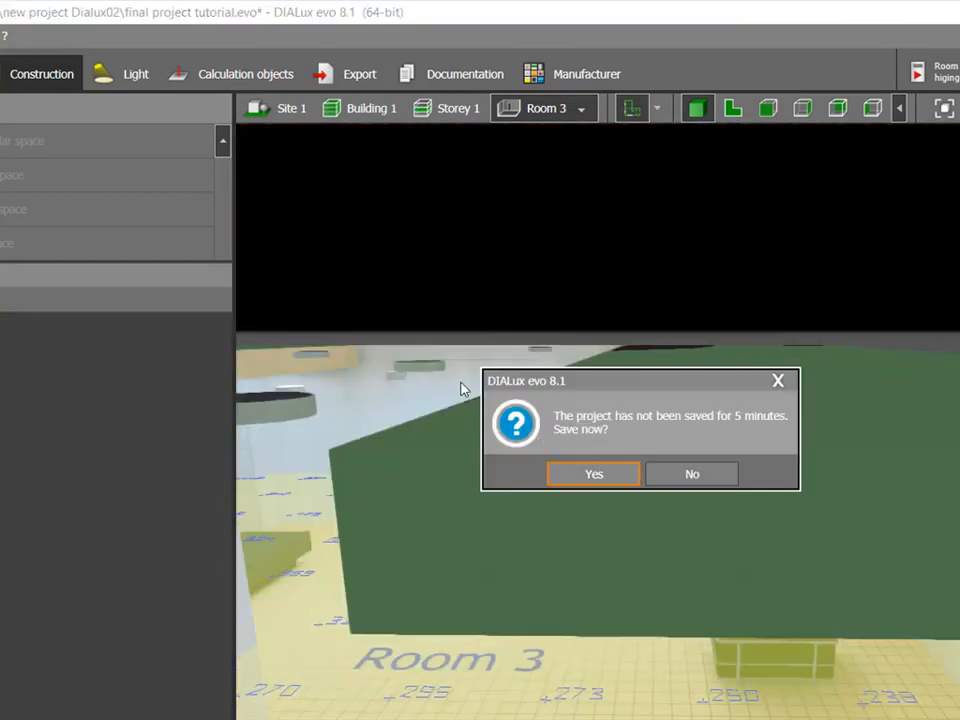
{"action": "key", "text": "Escape"}
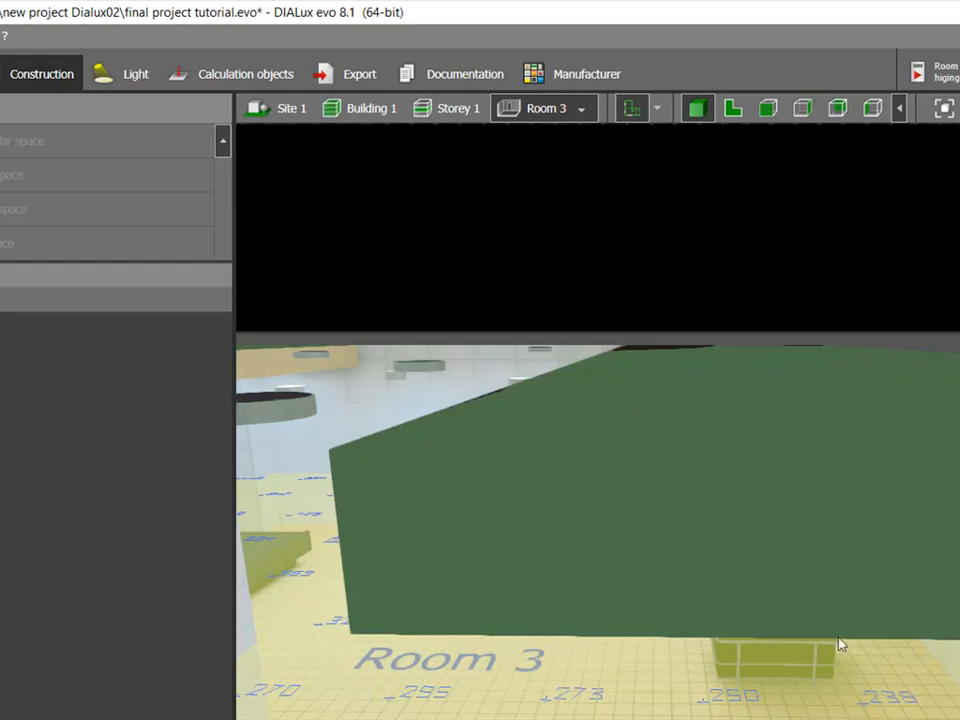
{"action": "left_click", "coordinate": [932, 574]}
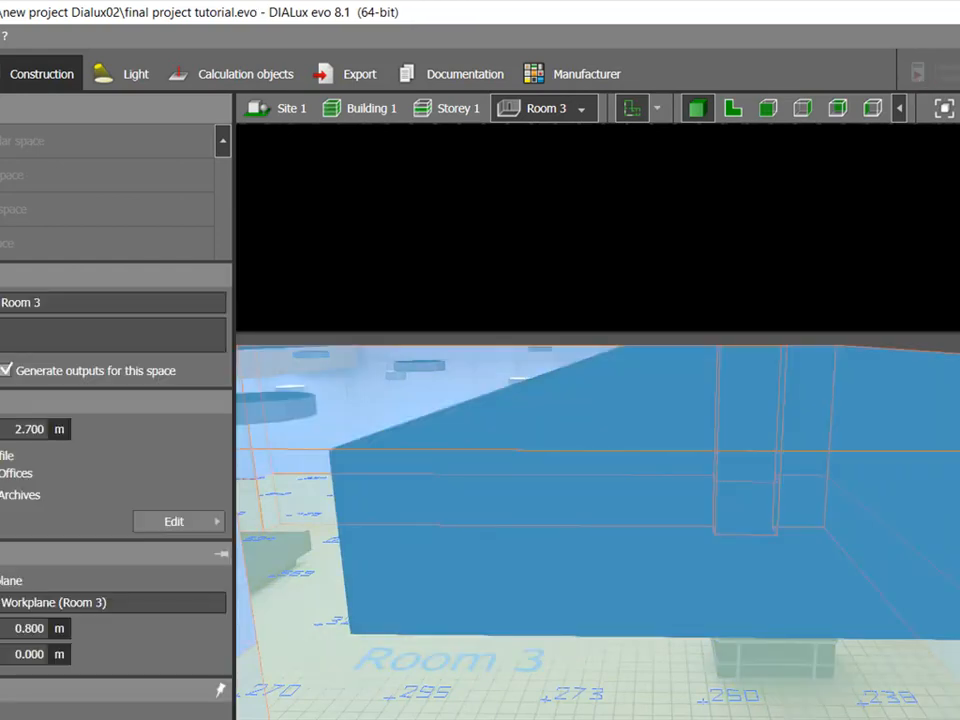
{"action": "left_click", "coordinate": [508, 562]}
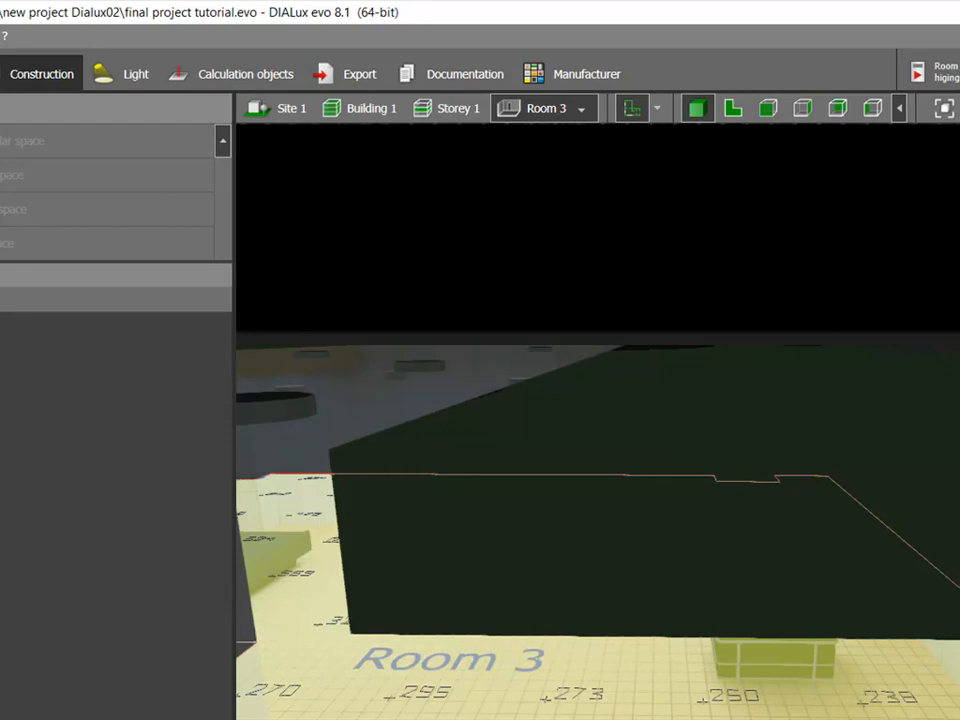
Examine the calculated illuminance values across Room 3 in the 3D view and in the floor plan
{"action": "scroll", "coordinate": [480, 556], "scroll_direction": "down", "scroll_amount": 2}
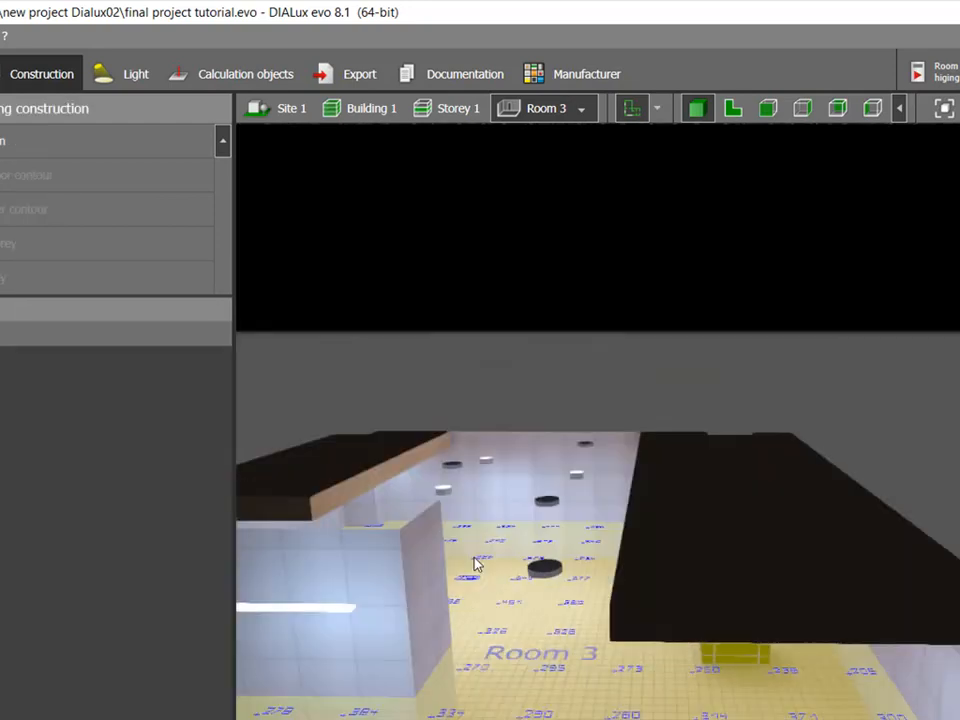
{"action": "scroll", "coordinate": [468, 556], "scroll_direction": "up", "scroll_amount": 1}
{"action": "mouse_move", "coordinate": [463, 554]}
{"action": "right_mouse_down"}
{"action": "mouse_move", "coordinate": [424, 500]}
{"action": "mouse_move", "coordinate": [462, 550]}
{"action": "mouse_move", "coordinate": [426, 526]}
{"action": "mouse_move", "coordinate": [446, 545]}
{"action": "right_mouse_up"}
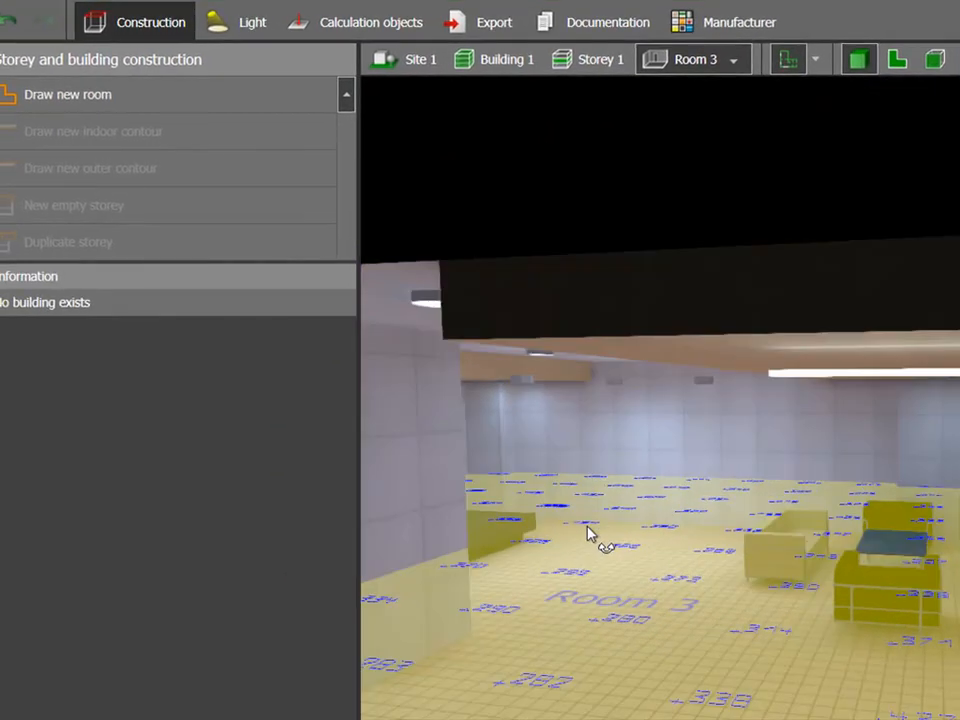
{"action": "right_click_drag", "start_coordinate": [590, 535], "coordinate": [621, 561]}
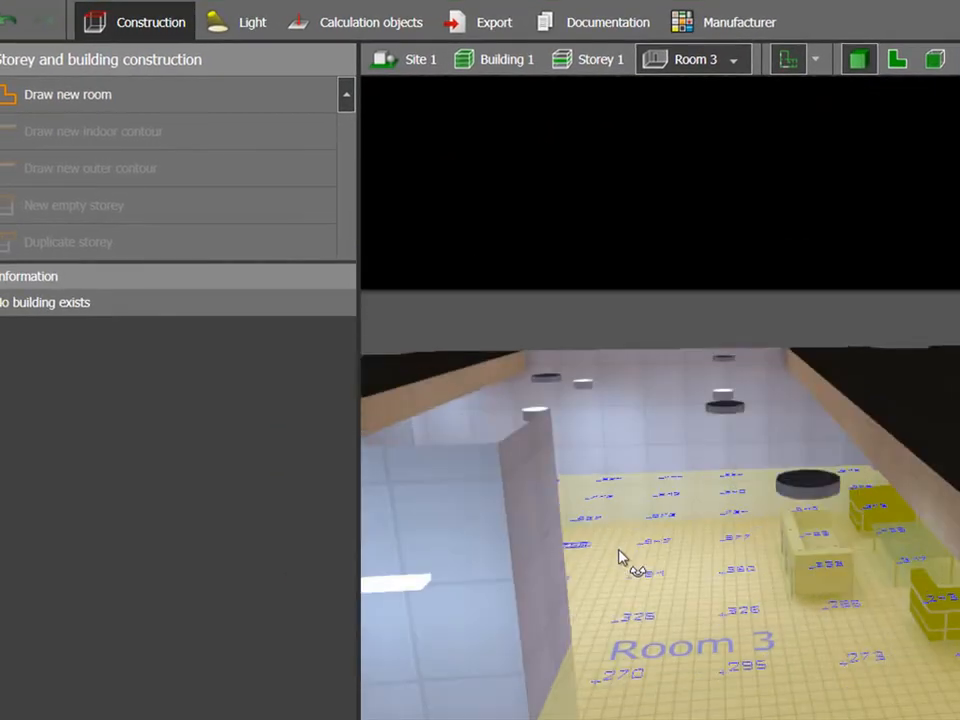
{"action": "left_click", "coordinate": [693, 59]}
{"action": "scroll", "coordinate": [630, 325], "scroll_direction": "up", "scroll_amount": 5}
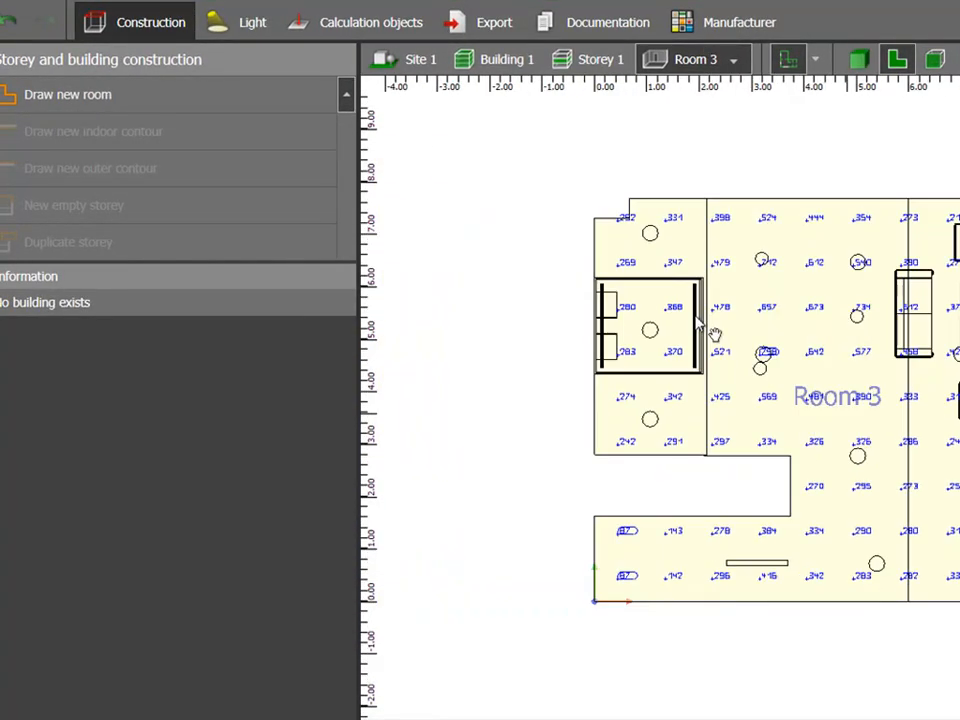
{"action": "middle_click_drag", "start_coordinate": [643, 272], "coordinate": [635, 278]}
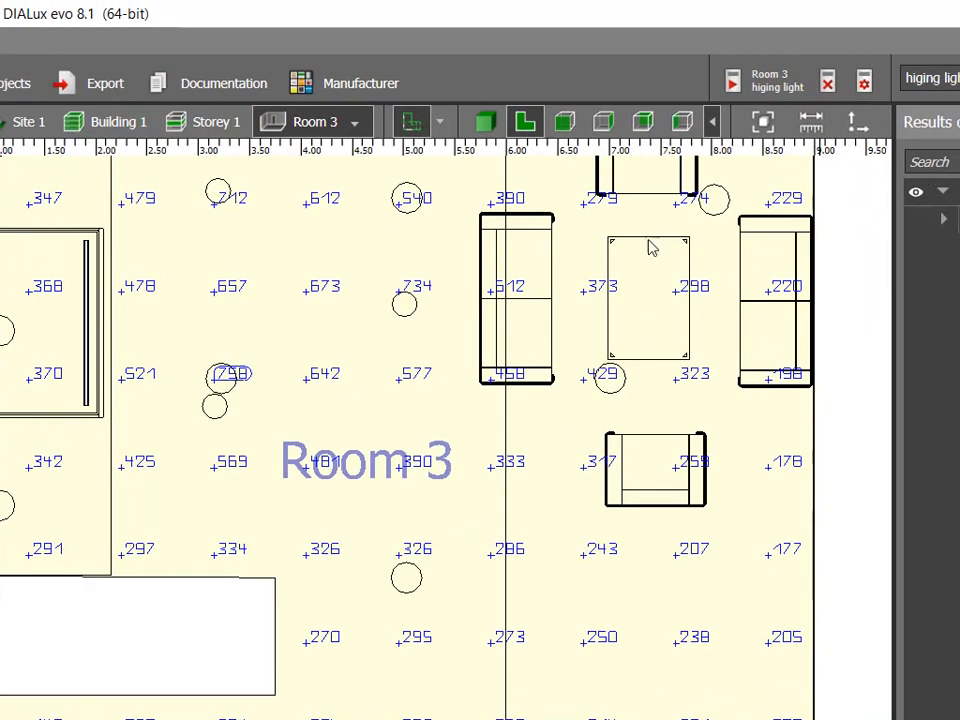
{"action": "scroll", "coordinate": [315, 328], "scroll_direction": "down", "scroll_amount": 3}
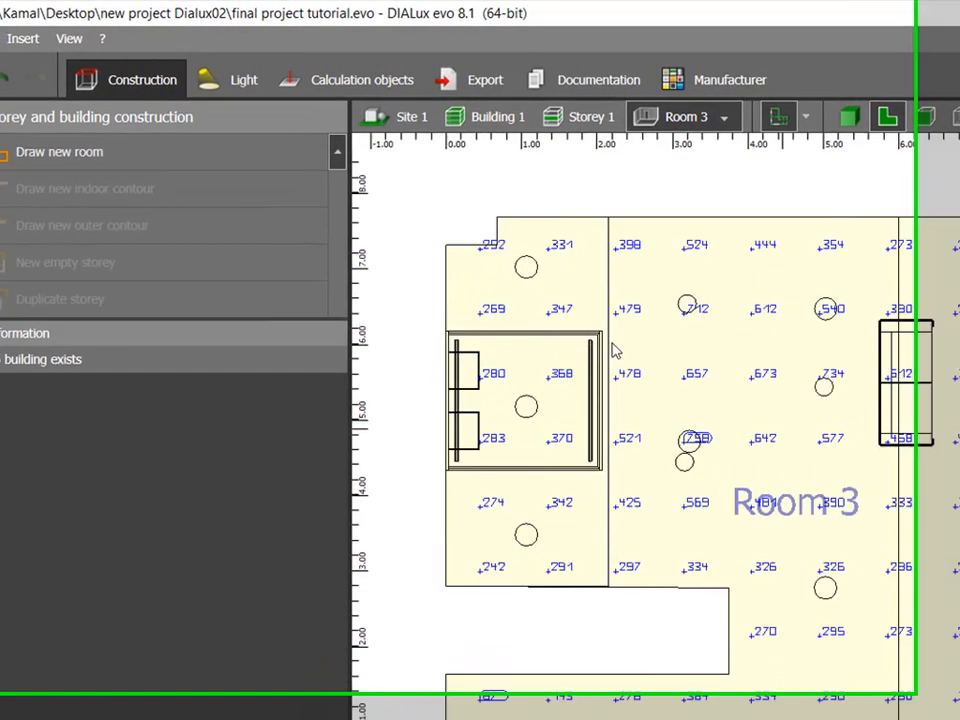
{"action": "scroll", "coordinate": [562, 322], "scroll_direction": "up", "scroll_amount": 1}
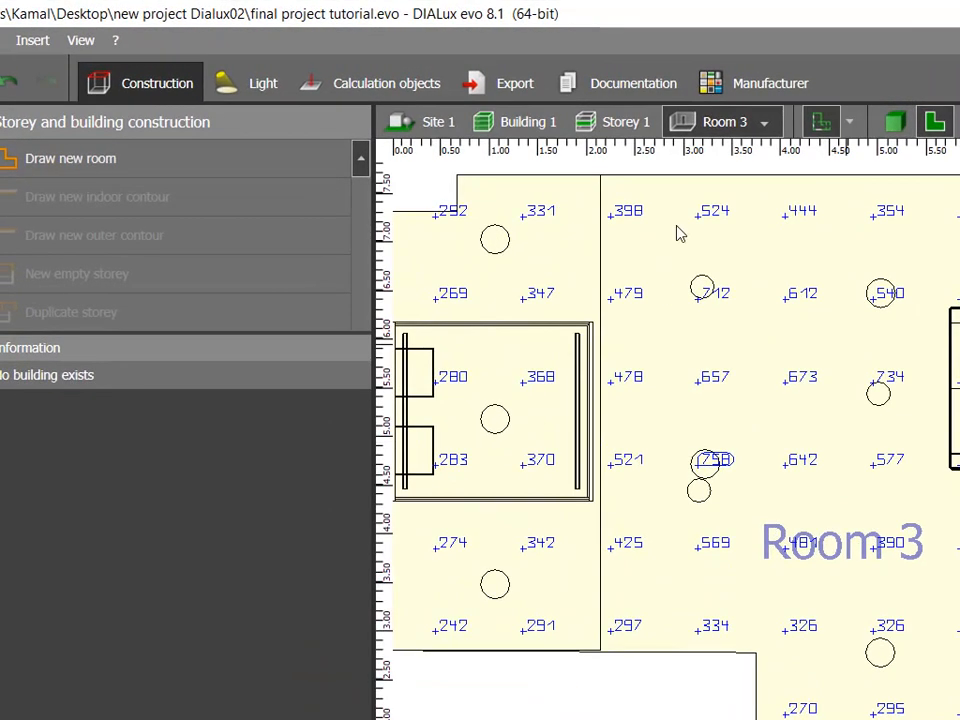
Show Room 3 in 3D without the illuminance values and inspect the calculated lighting around the ceiling, bed and sofas
{"action": "left_click", "coordinate": [893, 121]}
{"action": "scroll", "coordinate": [677, 326], "scroll_direction": "down", "scroll_amount": 2}
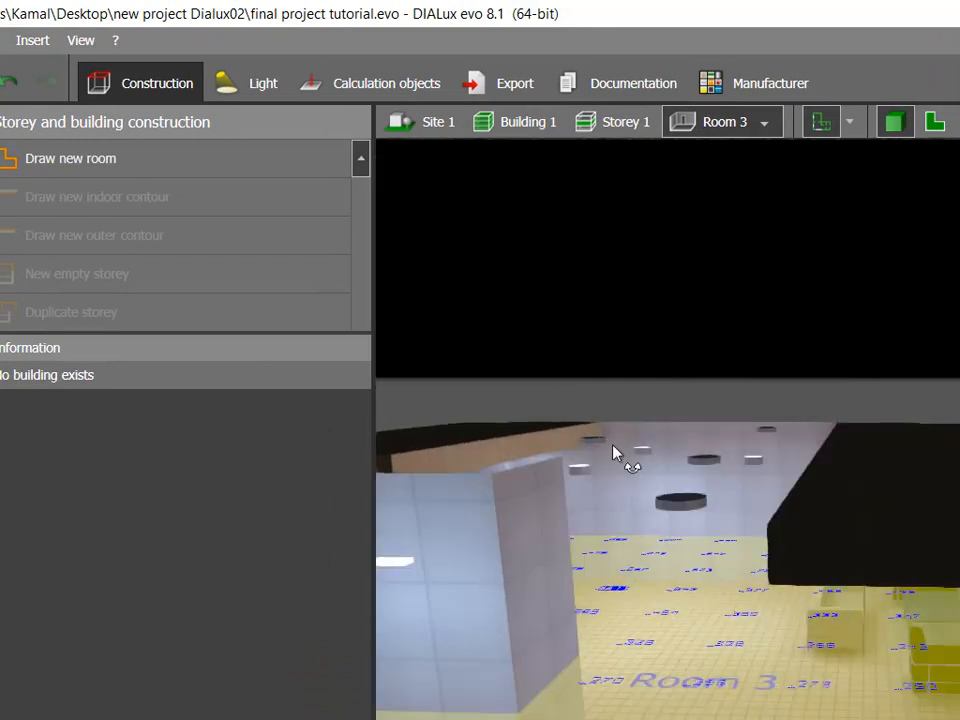
{"action": "right_click_drag", "start_coordinate": [658, 472], "coordinate": [601, 410]}
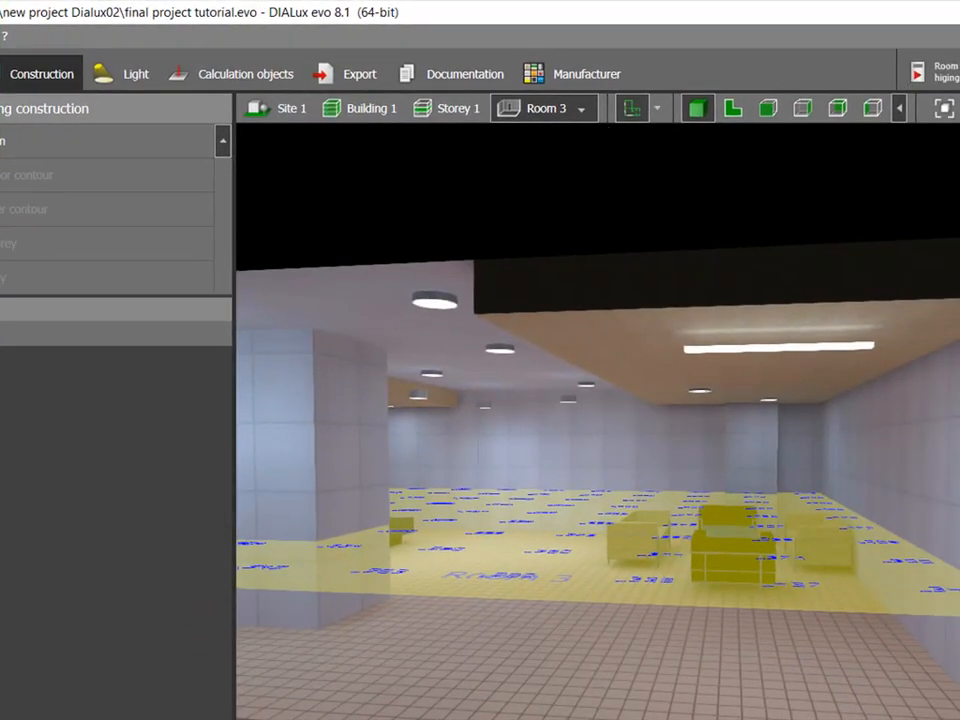
{"action": "right_click_drag", "start_coordinate": [520, 420], "coordinate": [700, 430]}
{"action": "right_click_drag", "start_coordinate": [574, 364], "coordinate": [552, 375]}
{"action": "scroll", "coordinate": [560, 388], "scroll_direction": "up", "scroll_amount": 3}
{"action": "right_click_drag", "start_coordinate": [682, 390], "coordinate": [662, 390]}
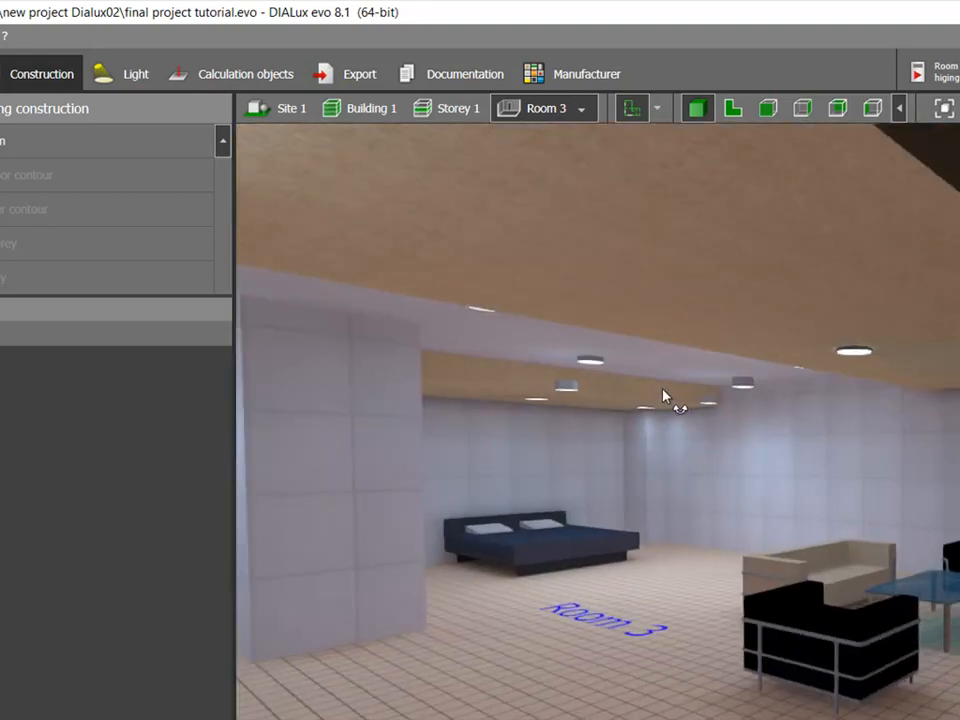
{"action": "scroll", "coordinate": [664, 393], "scroll_direction": "up", "scroll_amount": 3}
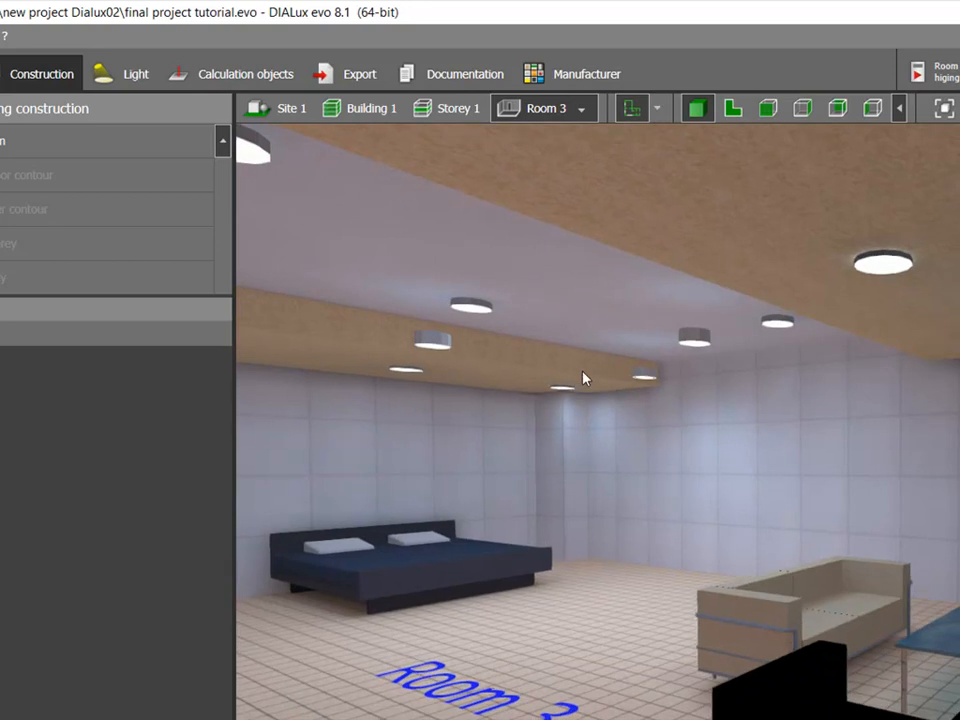
{"action": "middle_click_drag", "start_coordinate": [574, 386], "coordinate": [703, 338]}
{"action": "right_click_drag", "start_coordinate": [568, 404], "coordinate": [681, 389]}
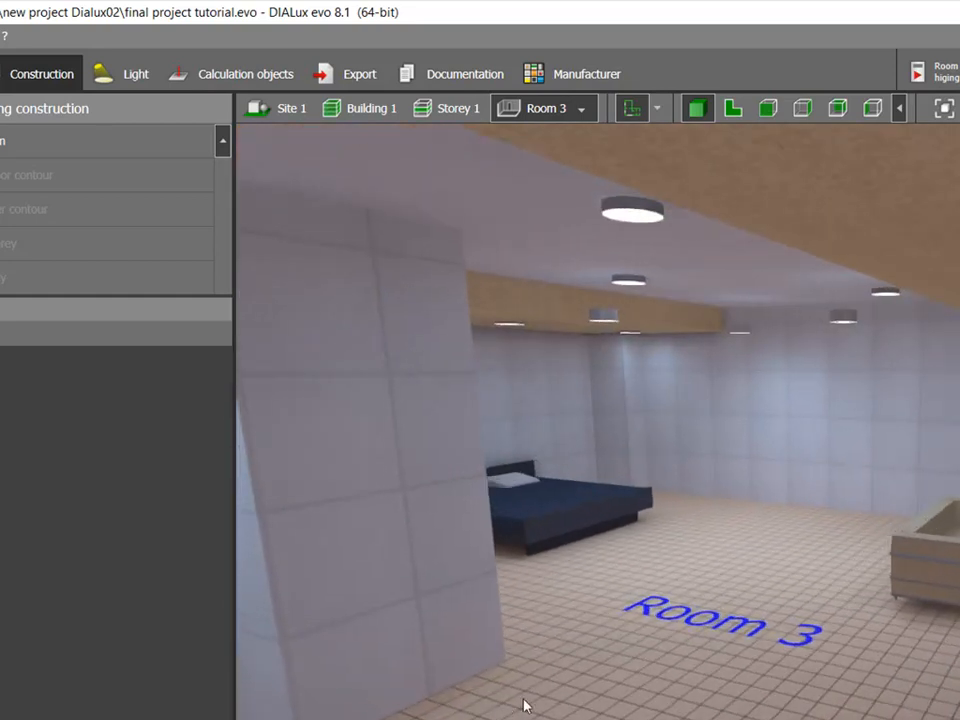